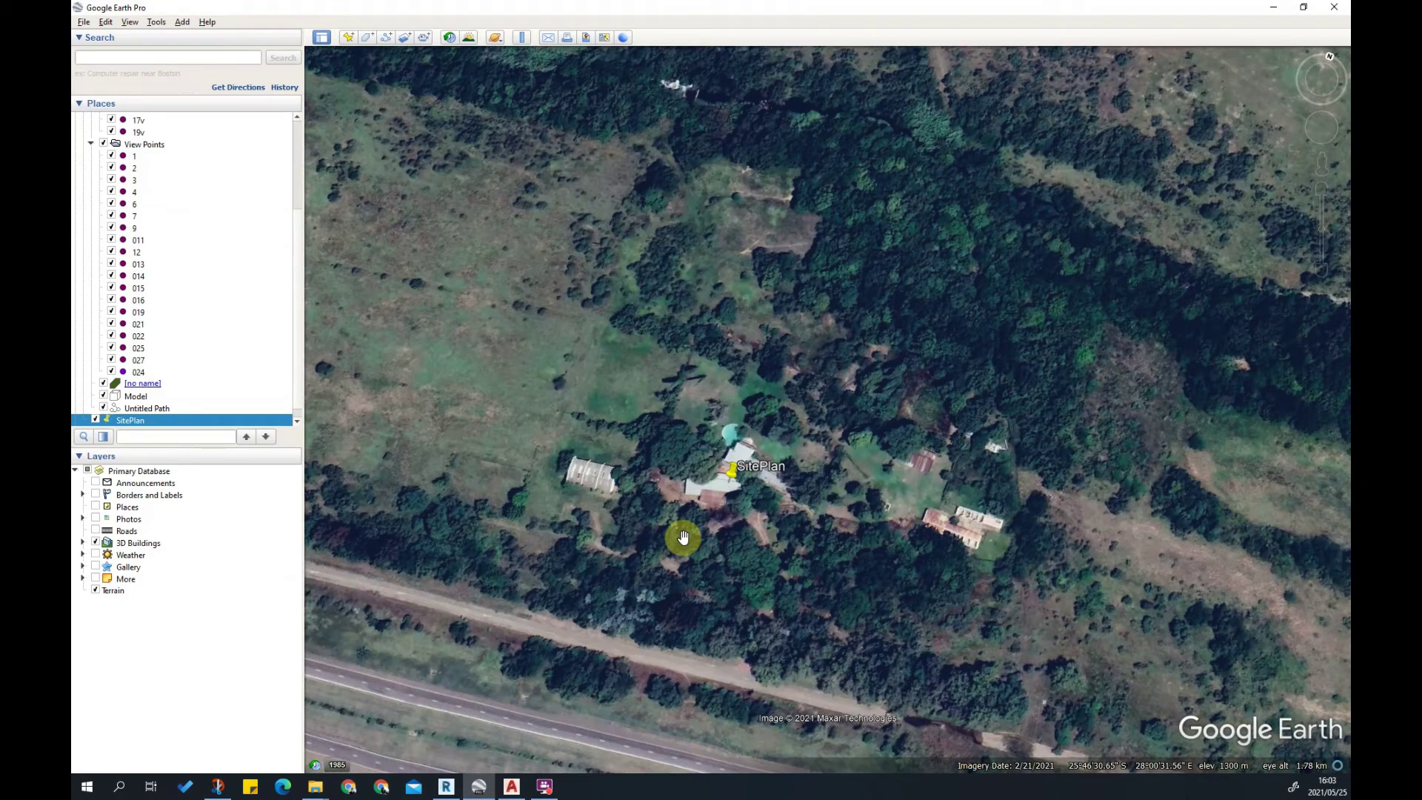
Zoom in and out over the SitePlan site in Google Earth
scroll(857, 434, "down", 2)
scroll(902, 365, "up", 2)
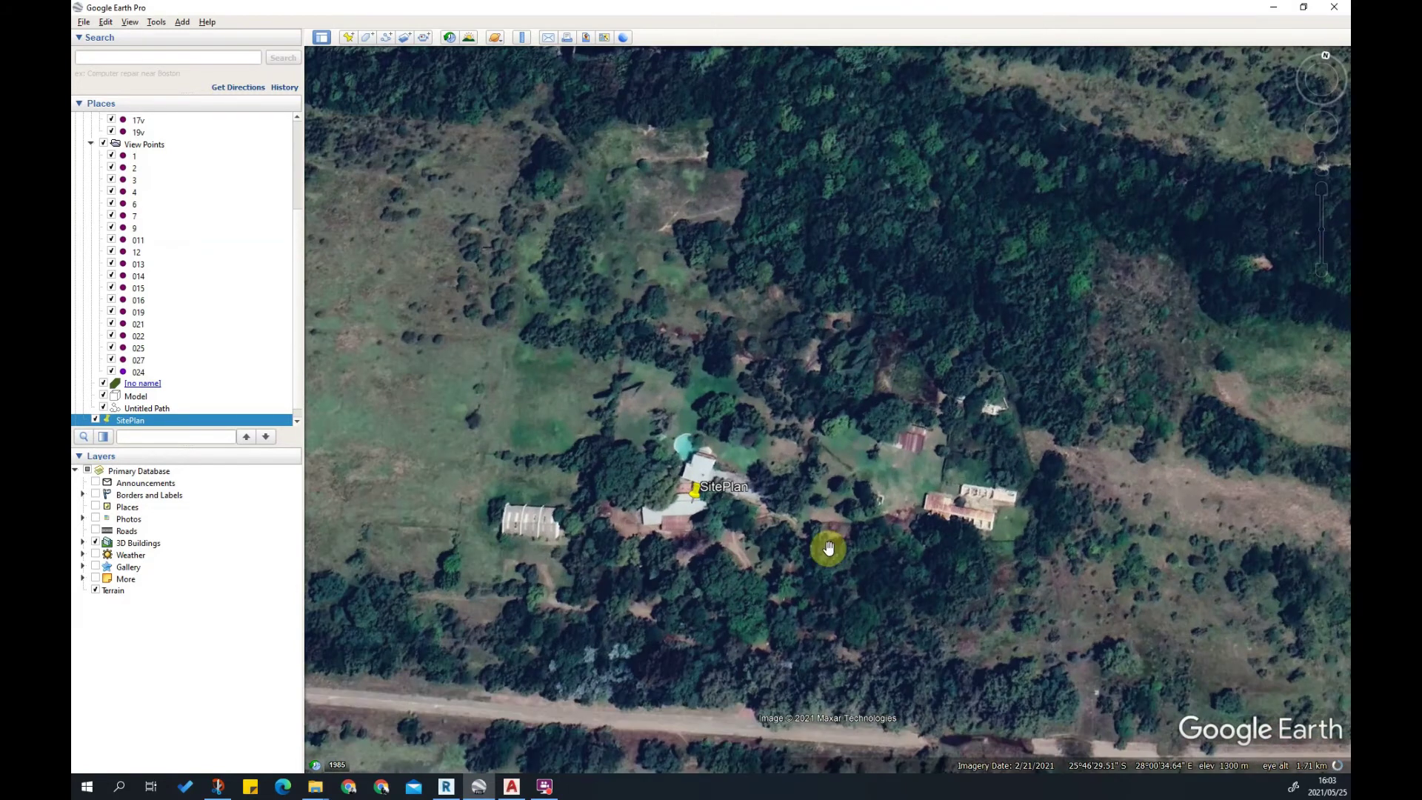
scroll(714, 533, "up", 2)
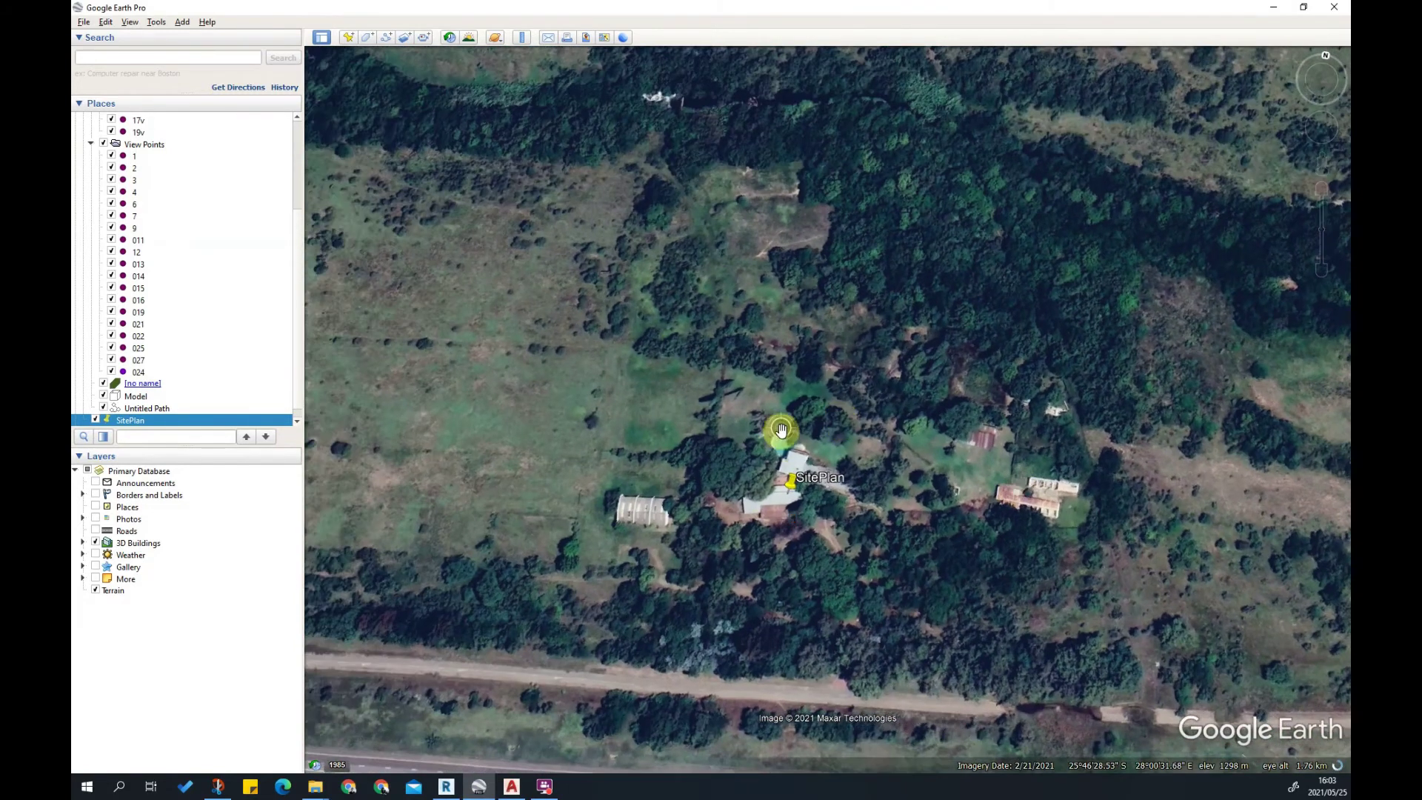
scroll(918, 540, "up", 2)
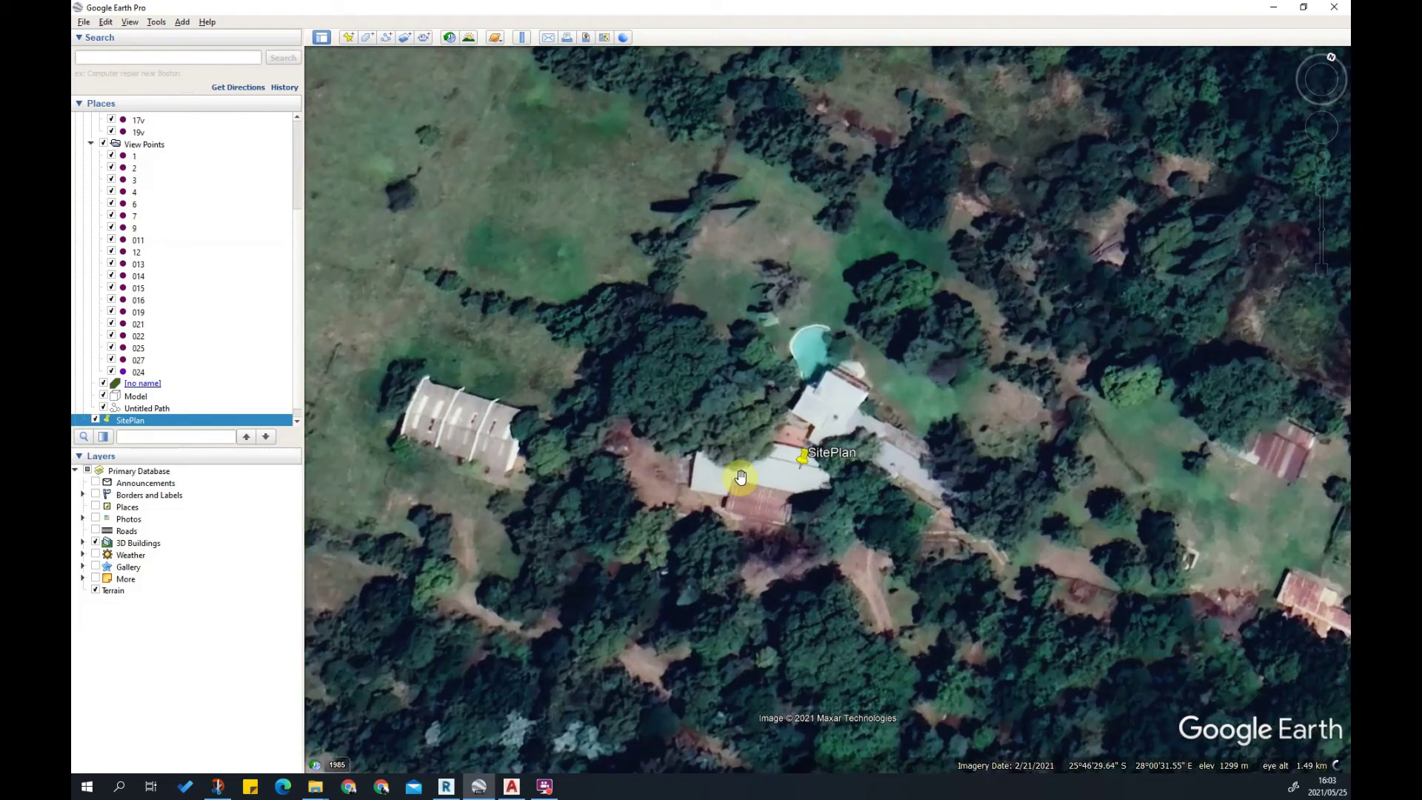
scroll(793, 478, "down", 3)
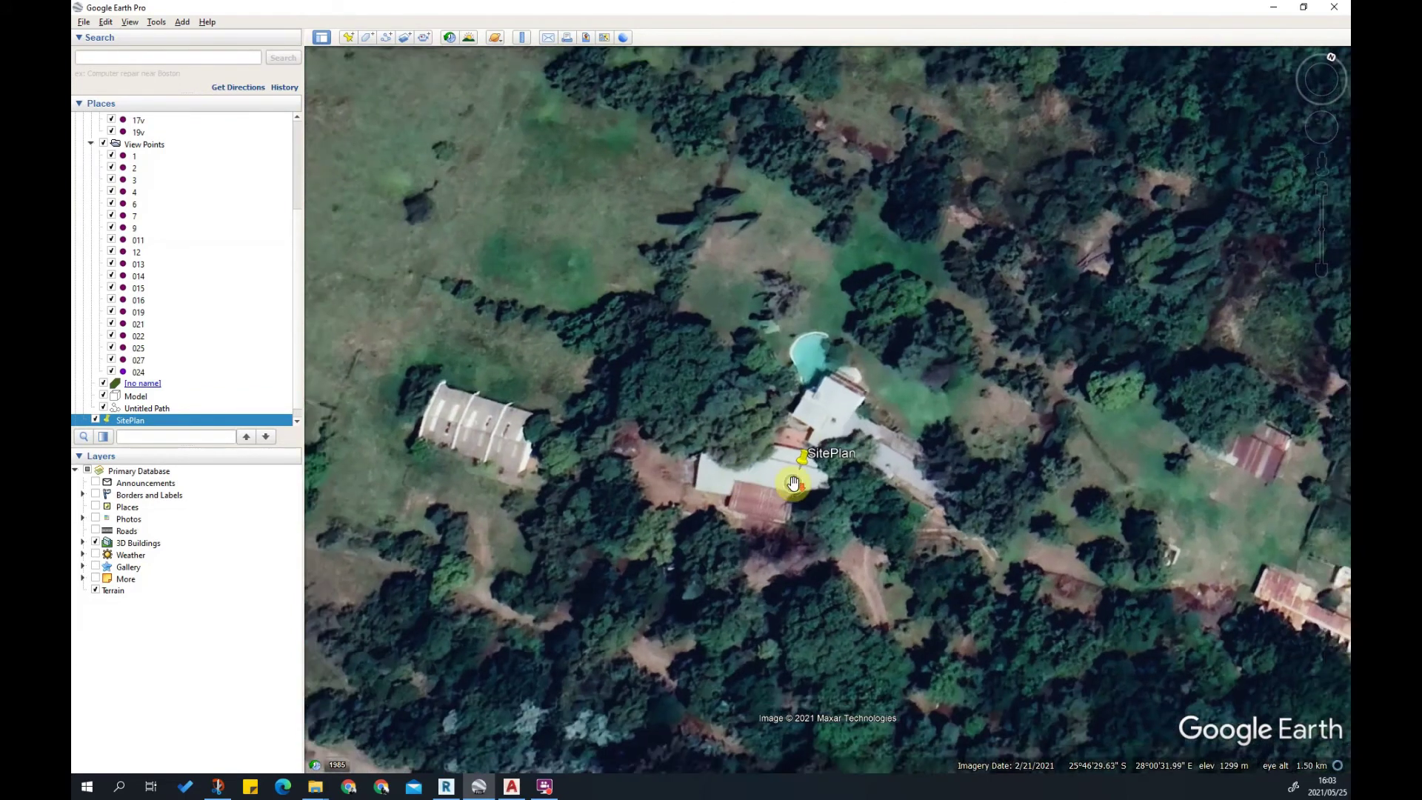
scroll(767, 526, "down", 2)
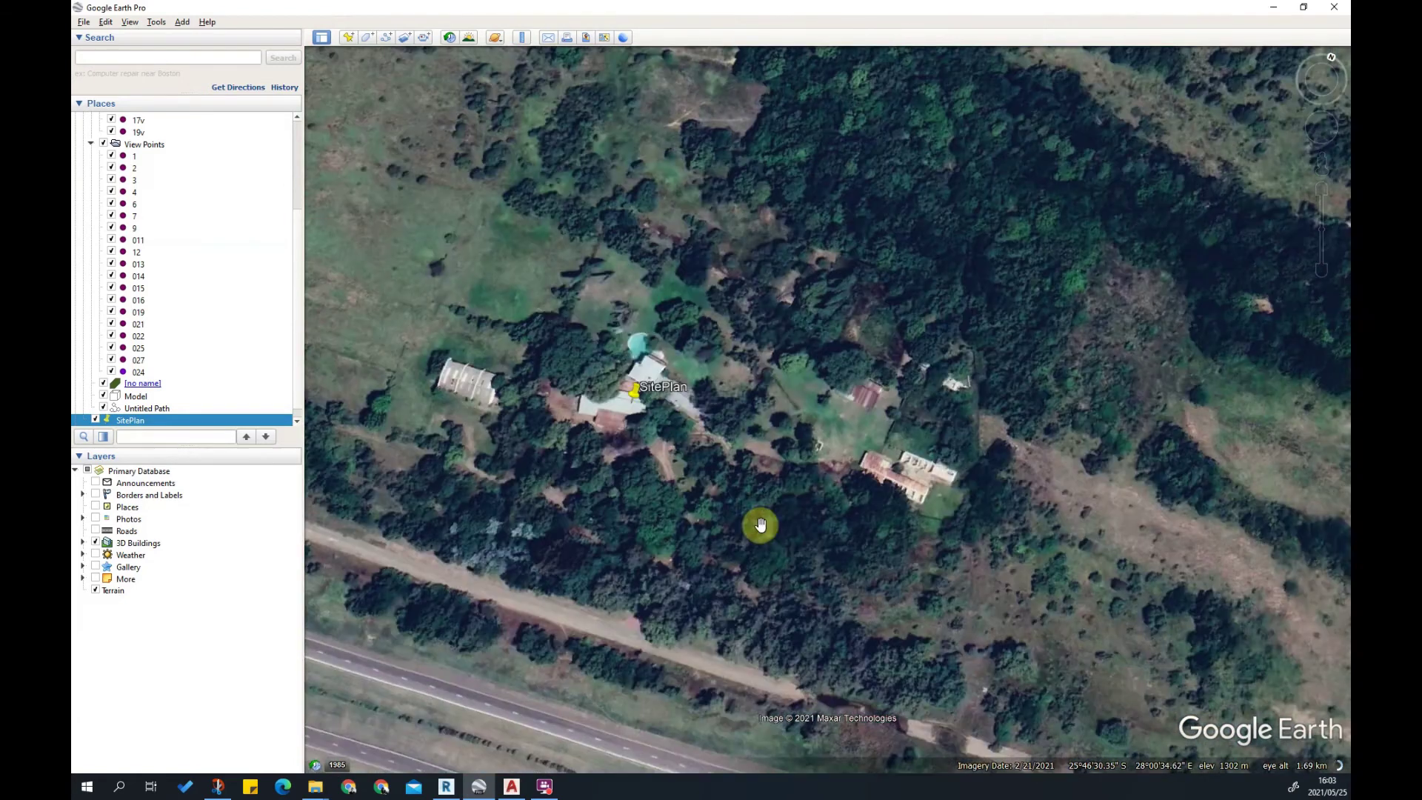
scroll(720, 476, "down", 2)
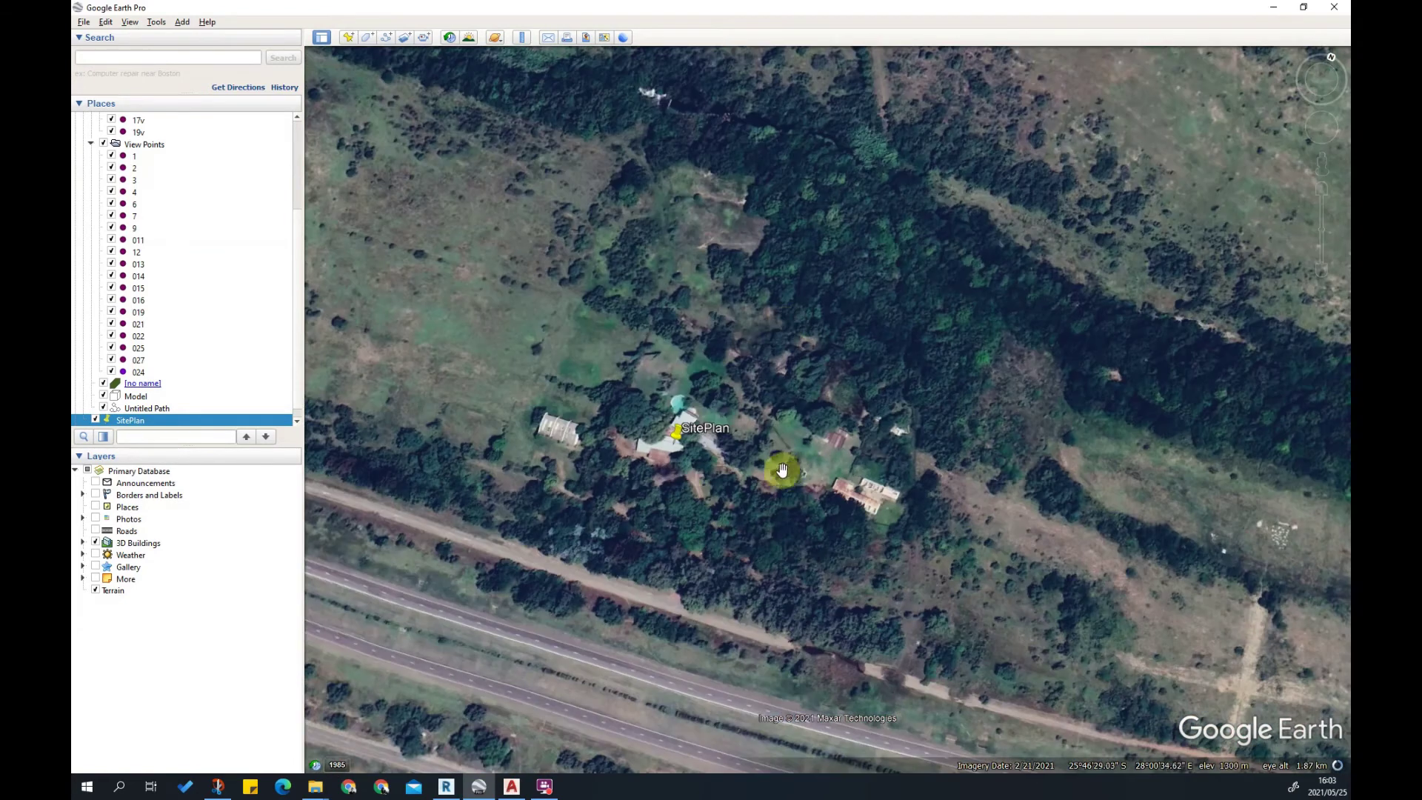
scroll(841, 511, "down", 2)
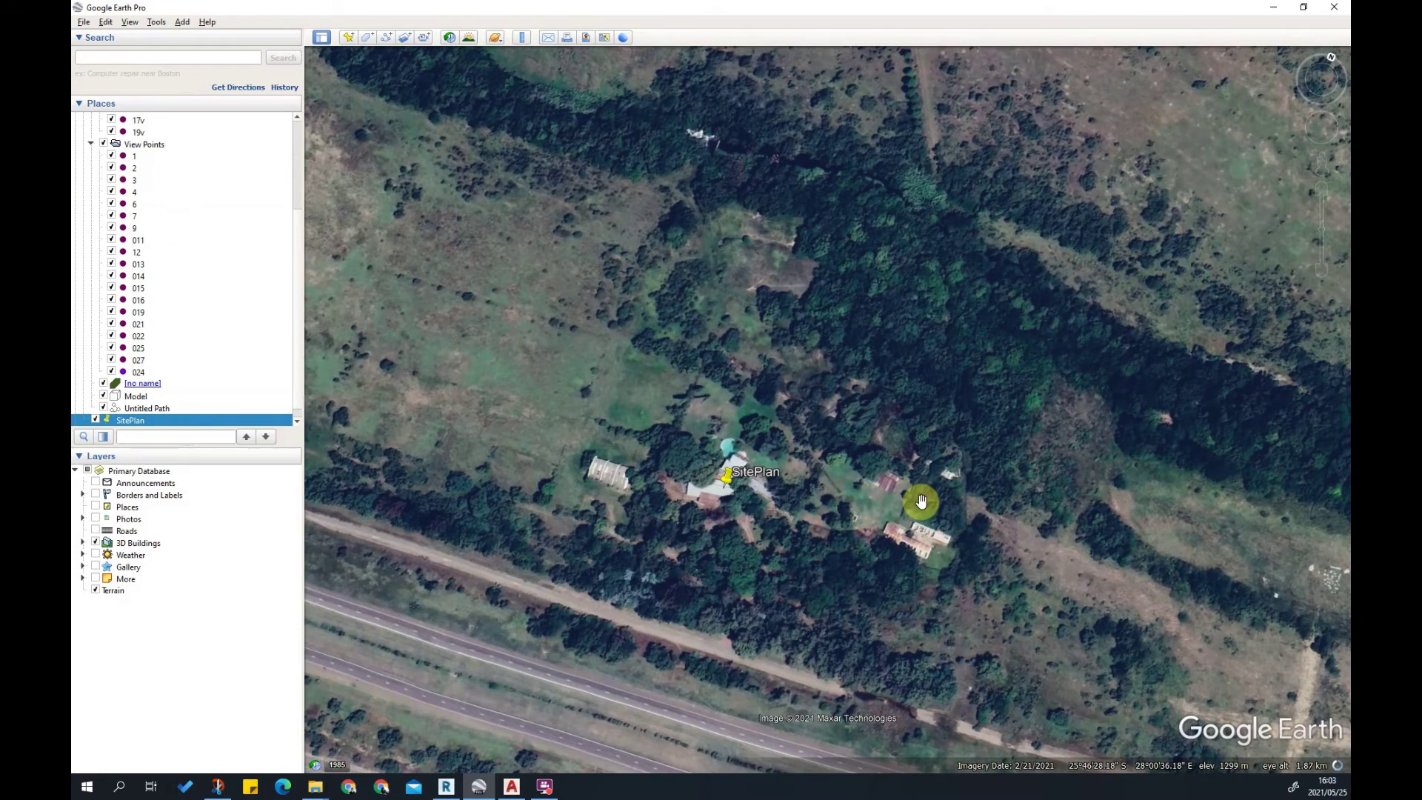
scroll(679, 498, "up", 1)
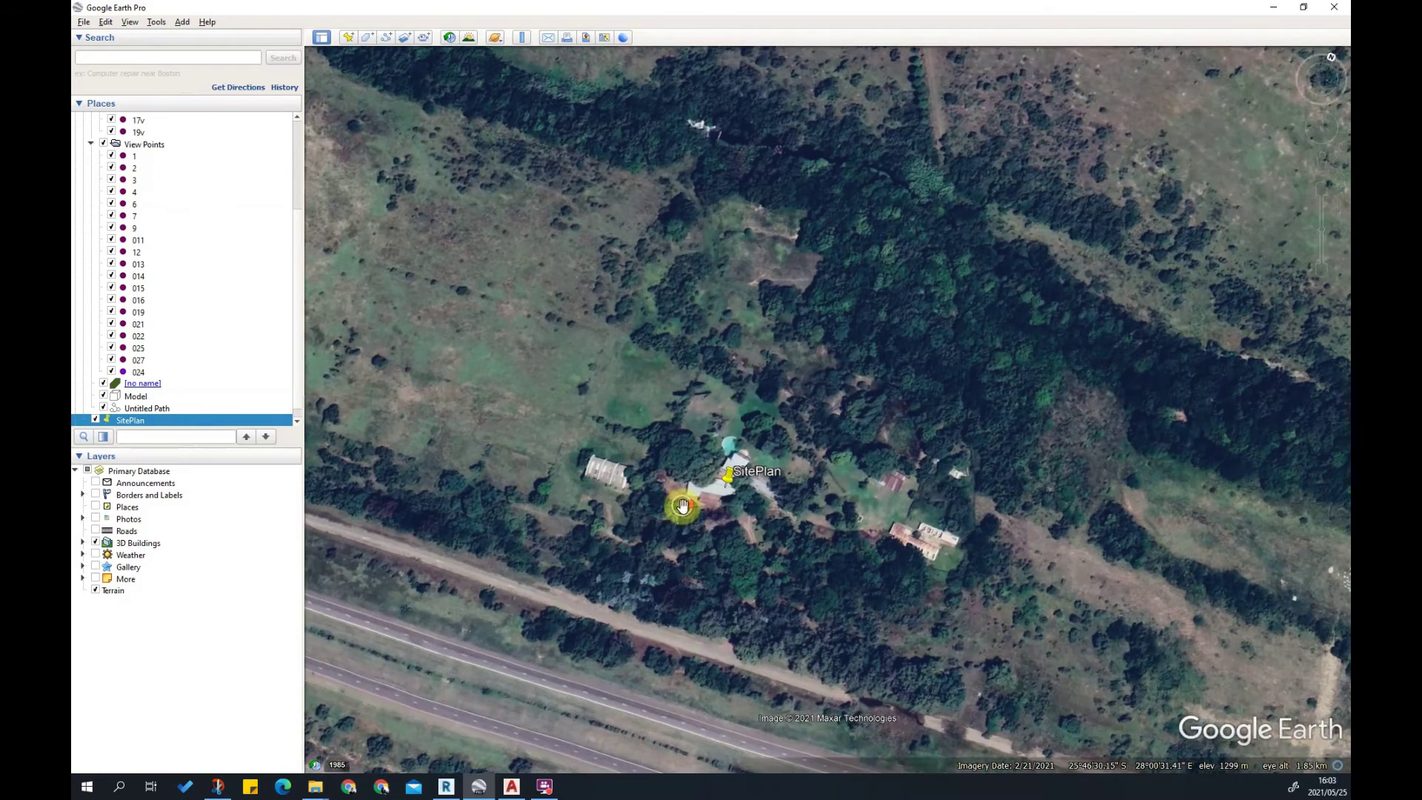
scroll(747, 472, "up", 1)
scroll(747, 471, "up", 1)
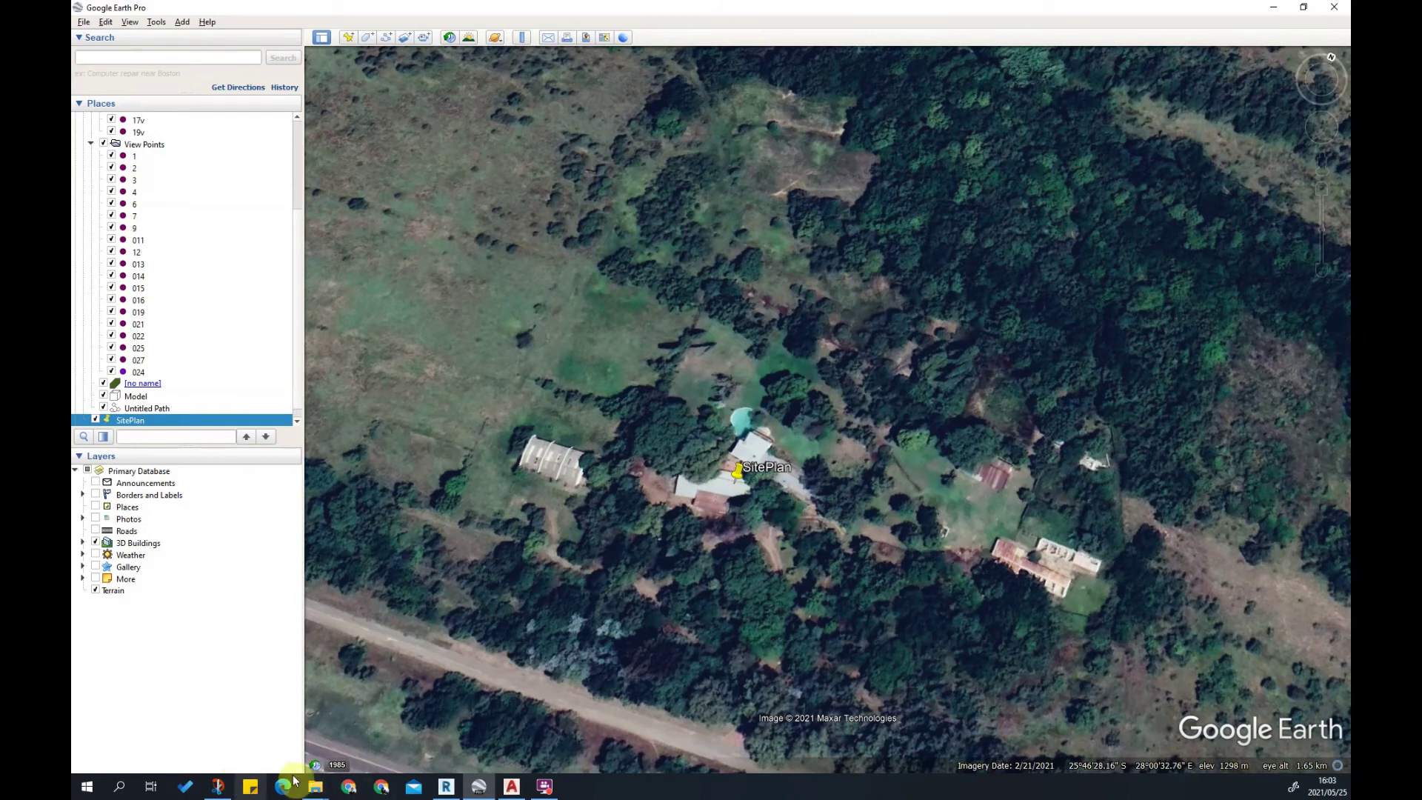
Turn on historical imagery, view 12/1985, move to the 11/2019 image and zoom to the site
left_click(337, 766)
left_click_drag(477, 77, 345, 80)
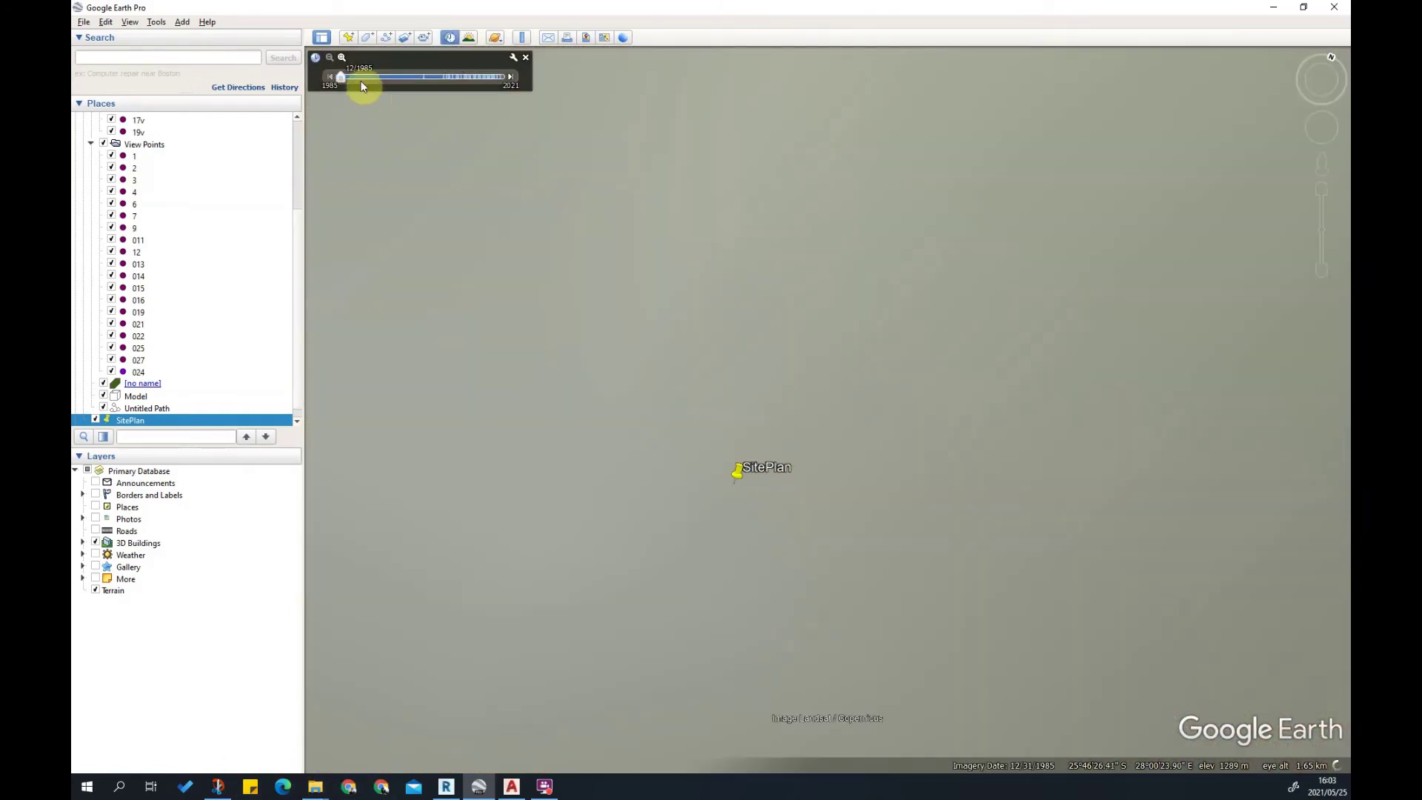
left_click_drag(457, 78, 531, 78)
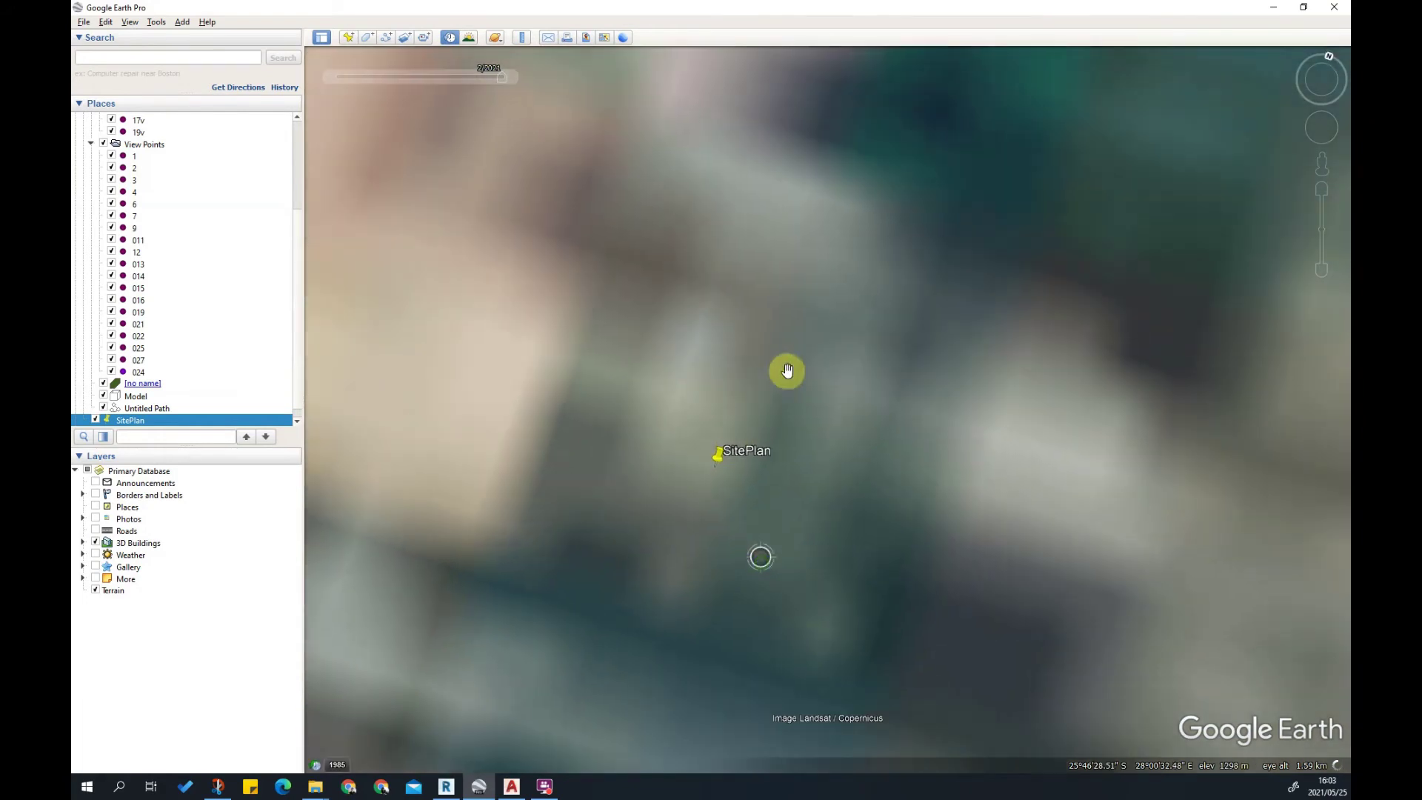
scroll(804, 514, "down", 2)
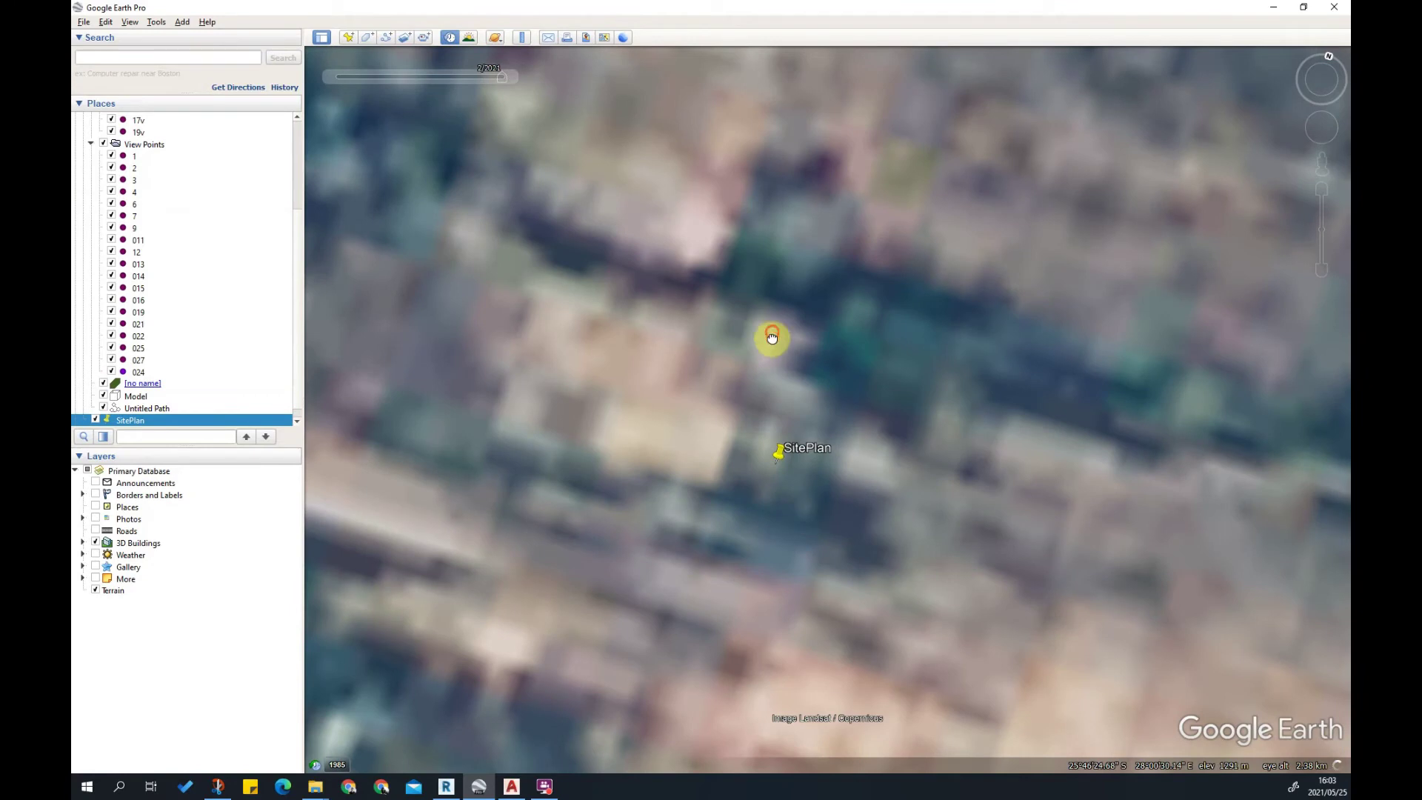
scroll(888, 548, "down", 3)
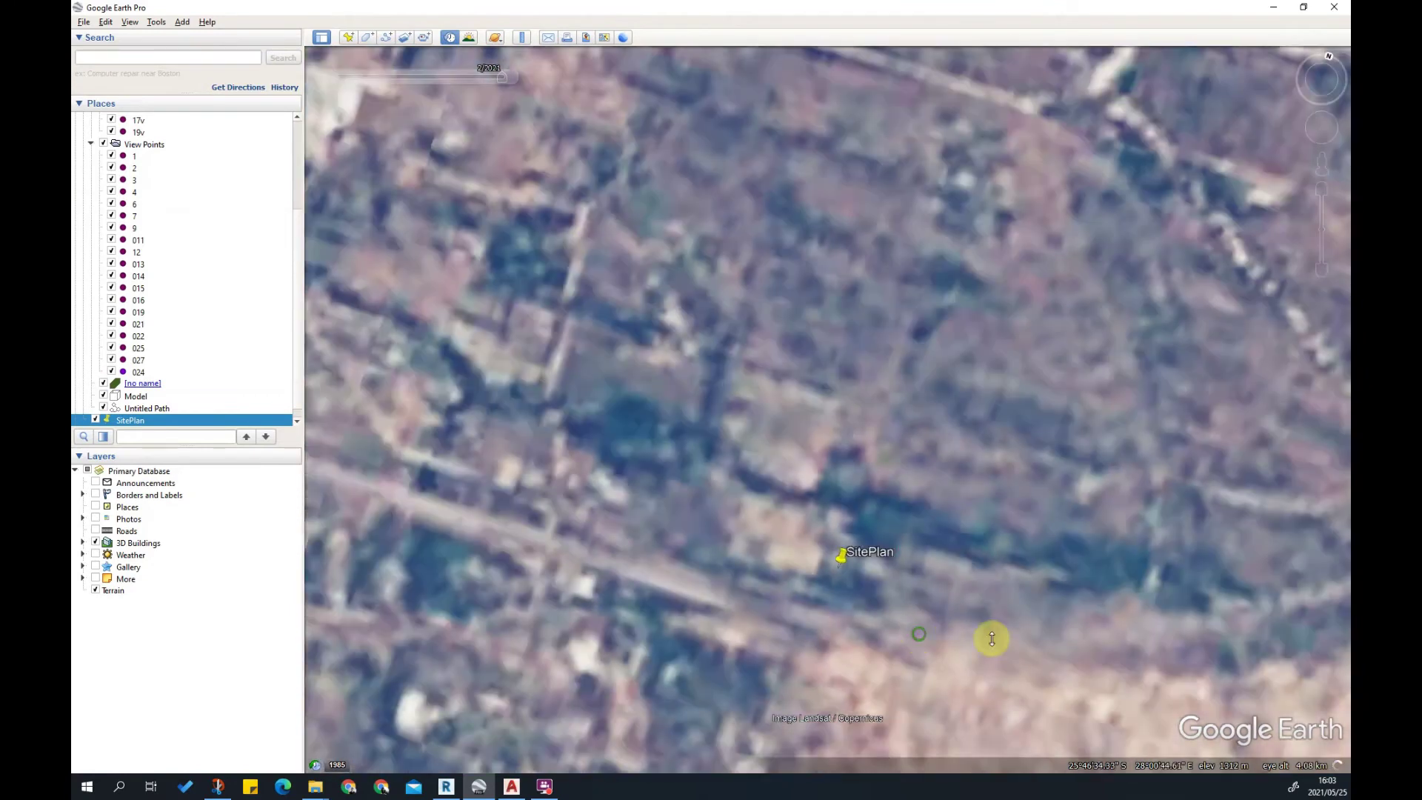
scroll(790, 664, "up", 1)
scroll(852, 559, "up", 2)
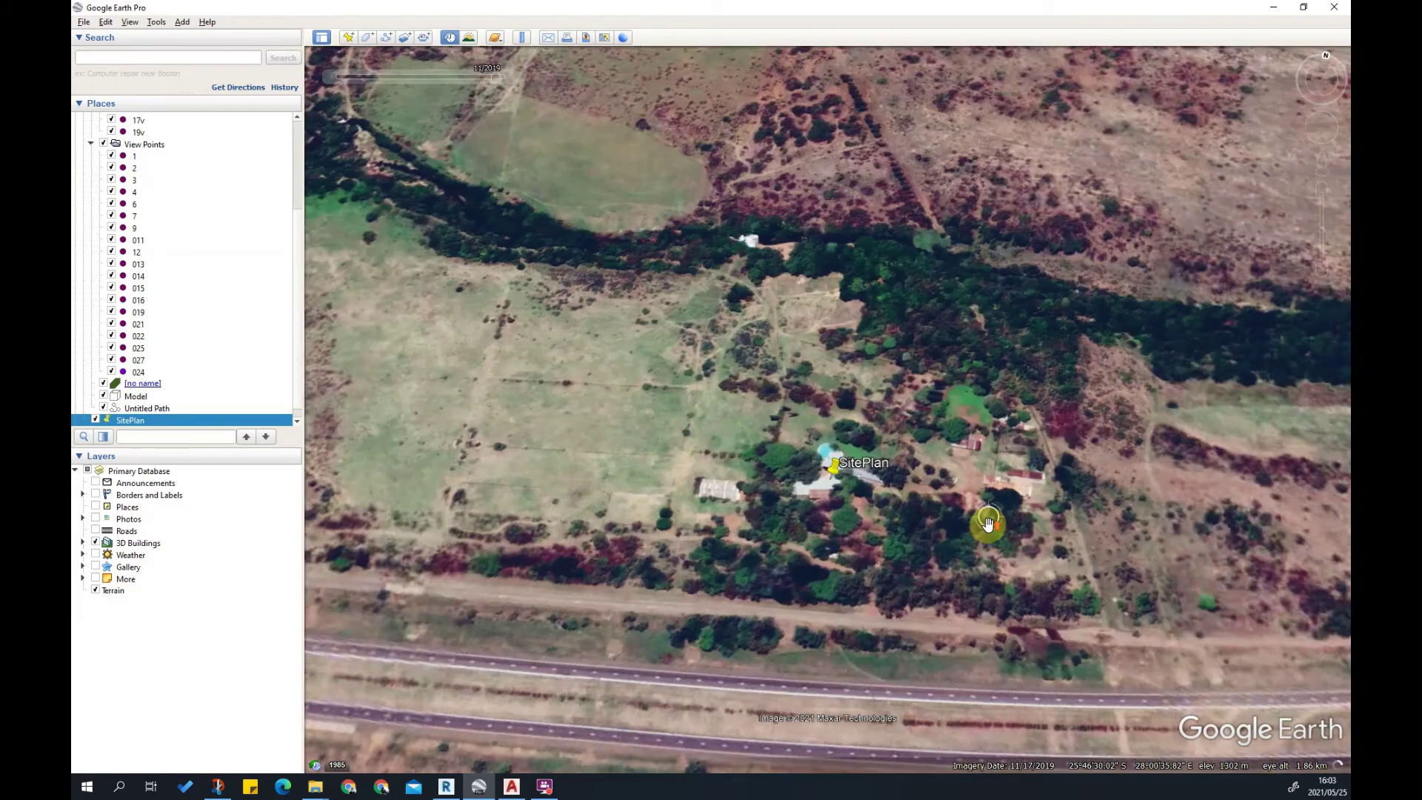
scroll(842, 545, "up", 2)
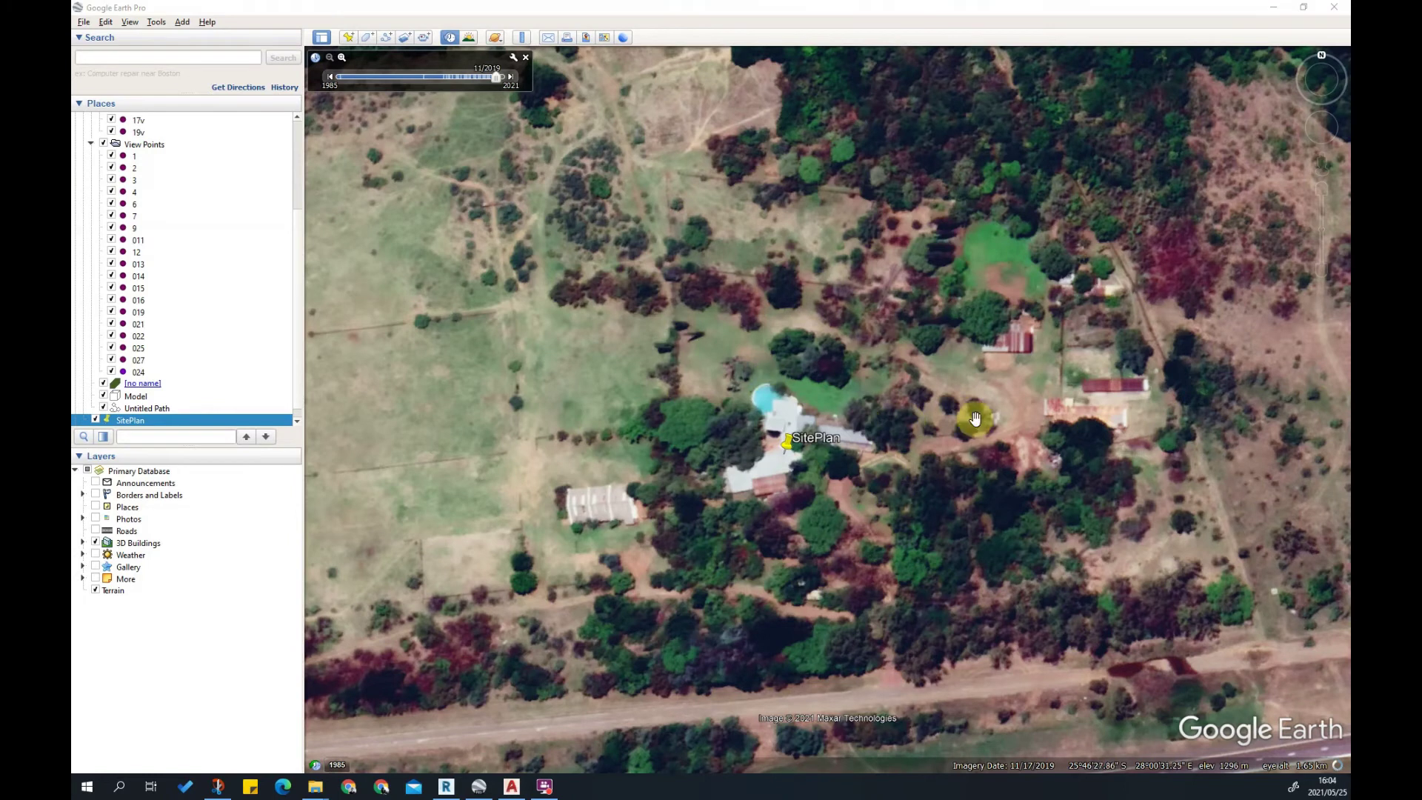
Zoom out slightly to frame the SitePlan site, then open the File menu
scroll(940, 459, "down", 3)
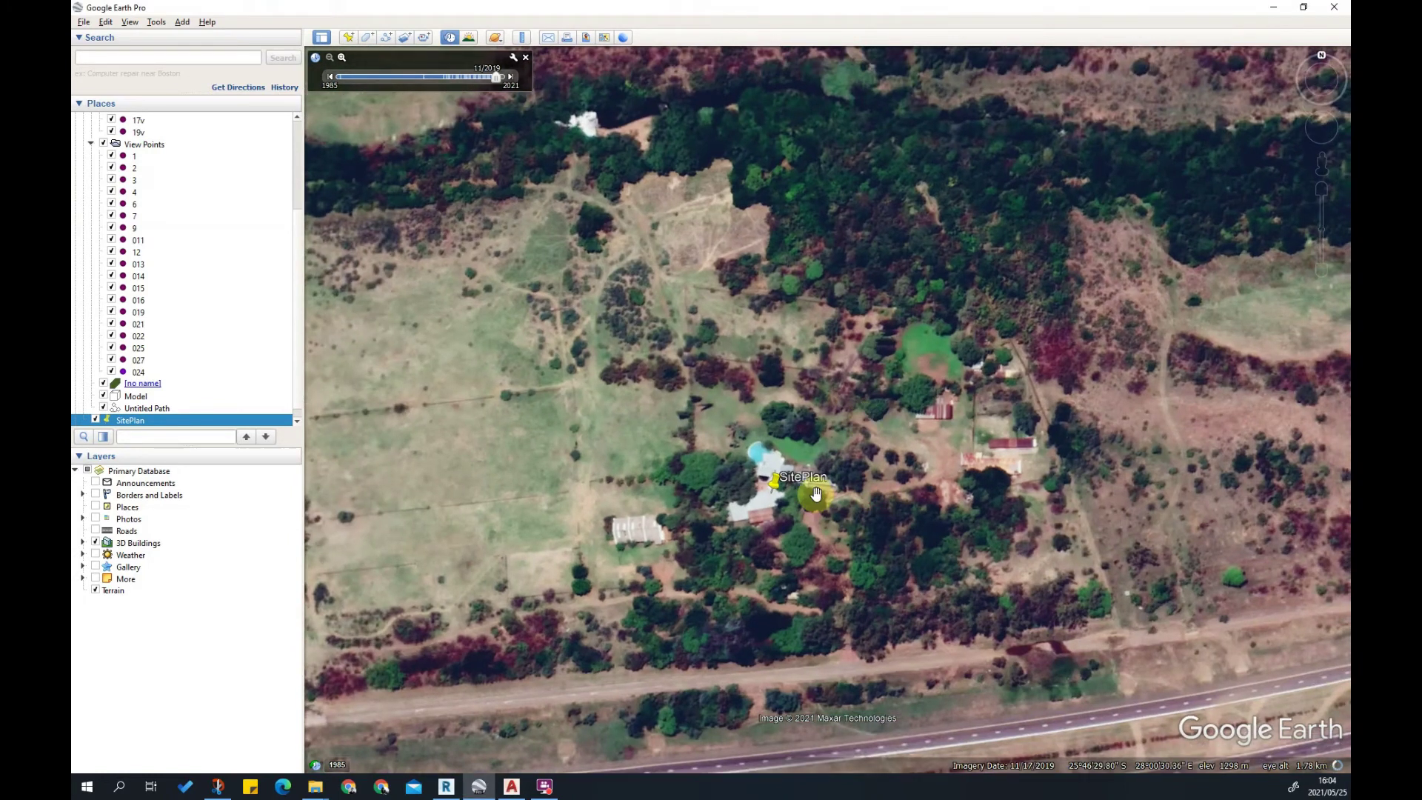
scroll(815, 494, "up", 1)
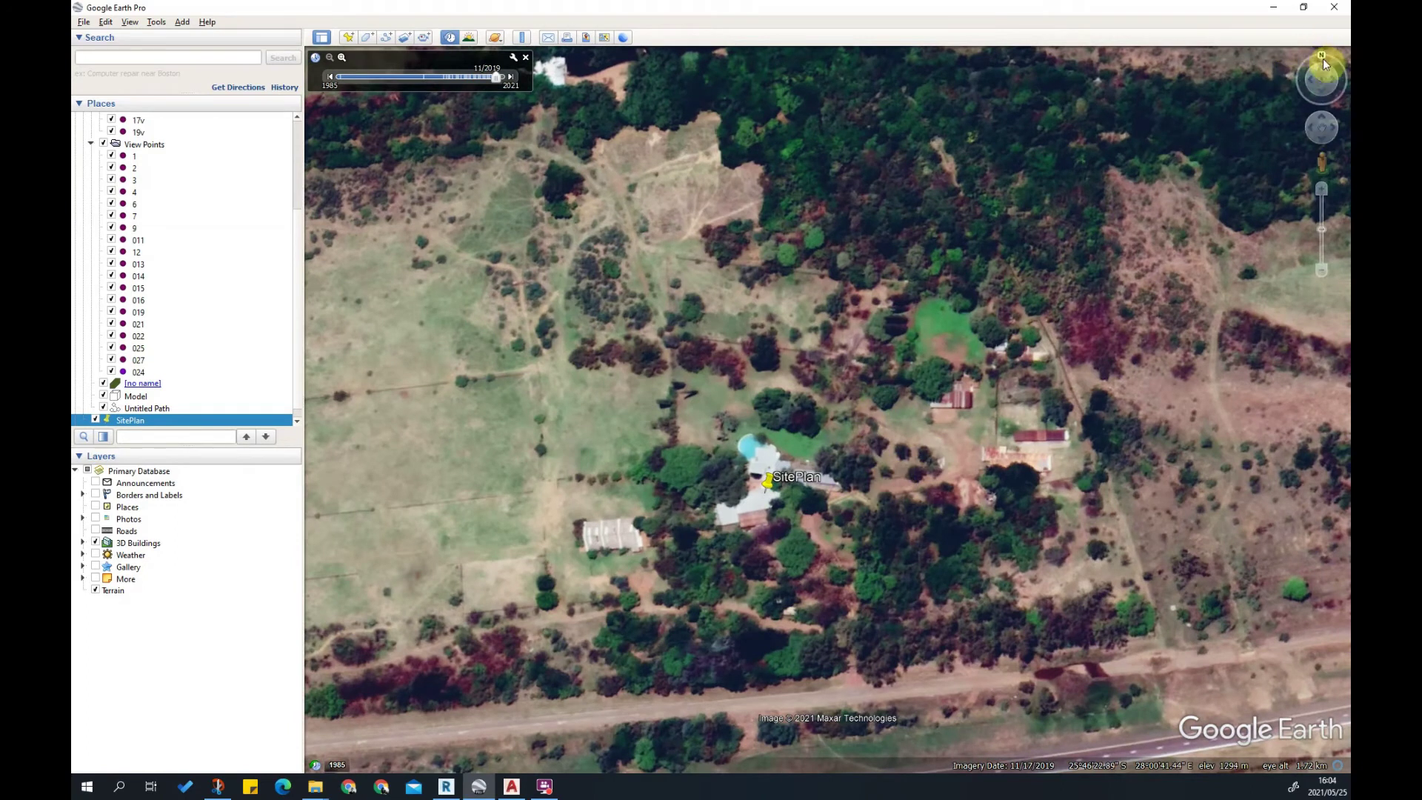
left_click_drag(1320, 191, 1336, 228)
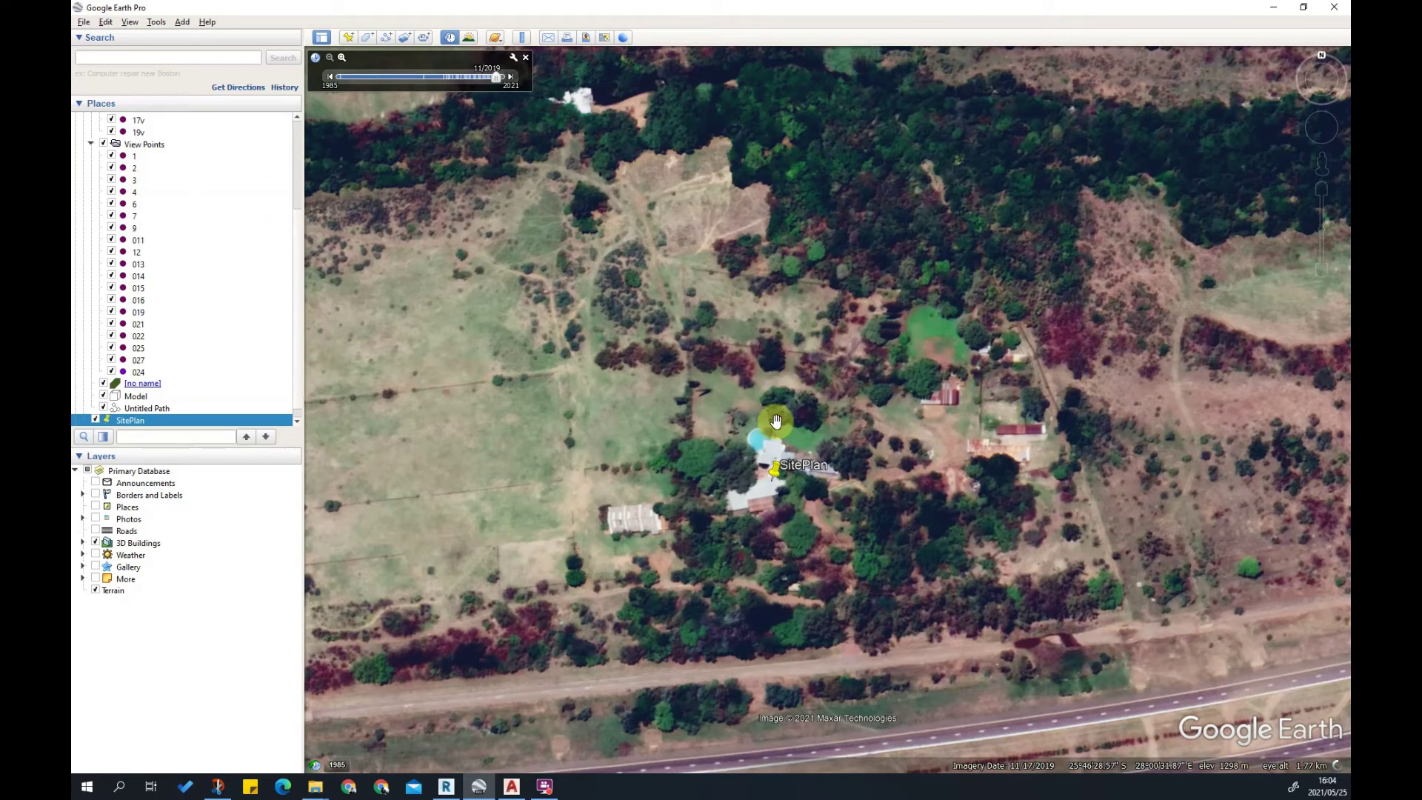
left_click(85, 23)
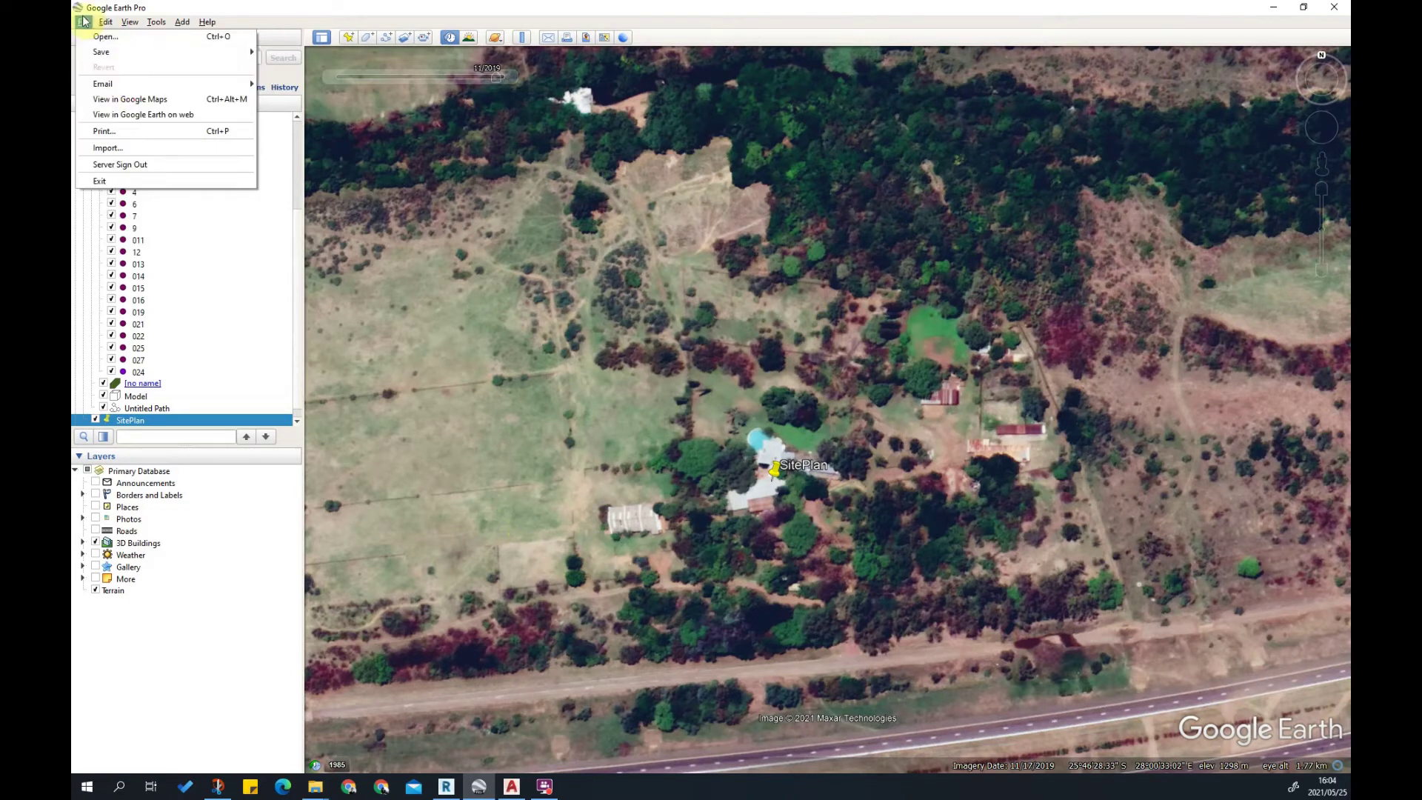
Set up Save Image at 3840x2160 (4K UHD) resolution with the legend hidden
mouse_move(104, 52)
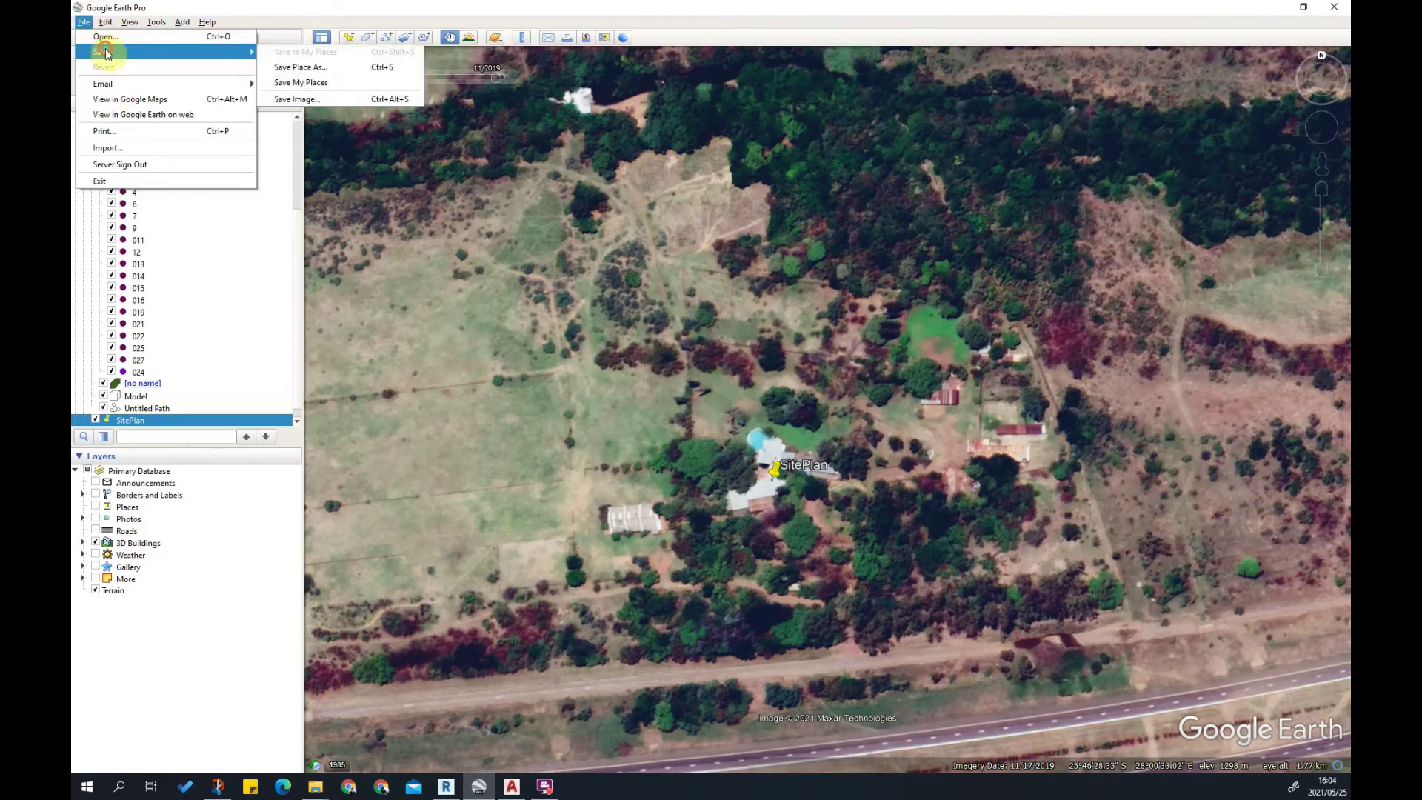
left_click(307, 97)
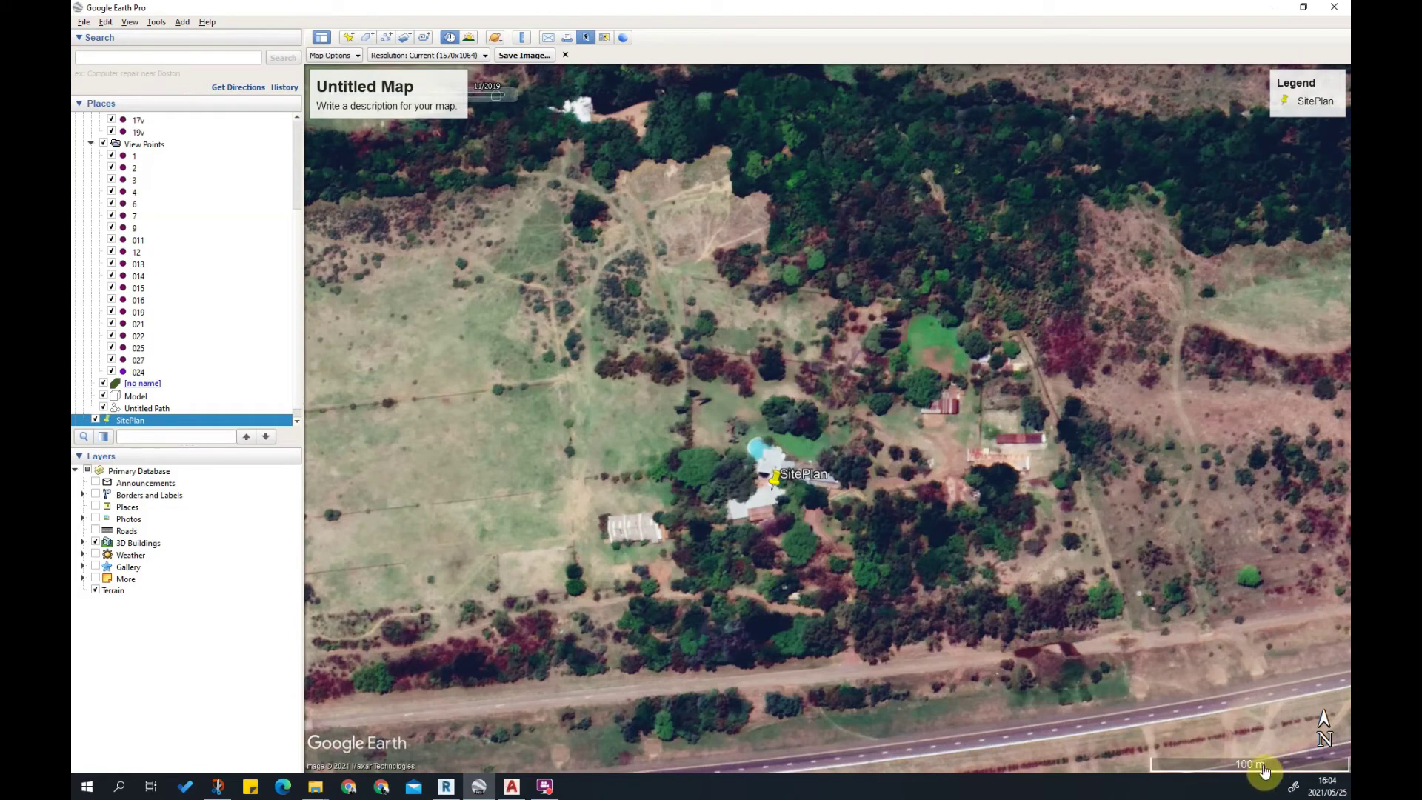
left_click(425, 56)
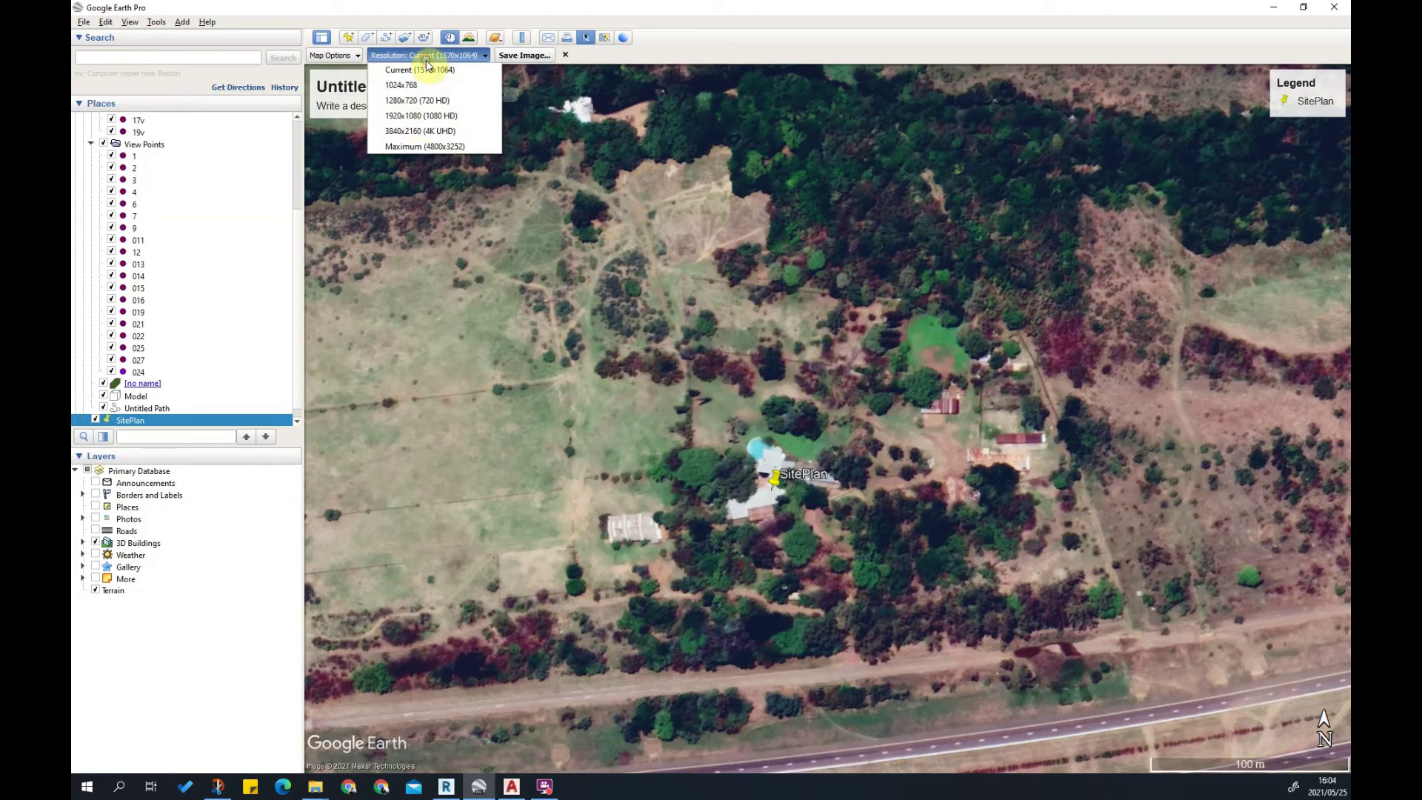
left_click(411, 130)
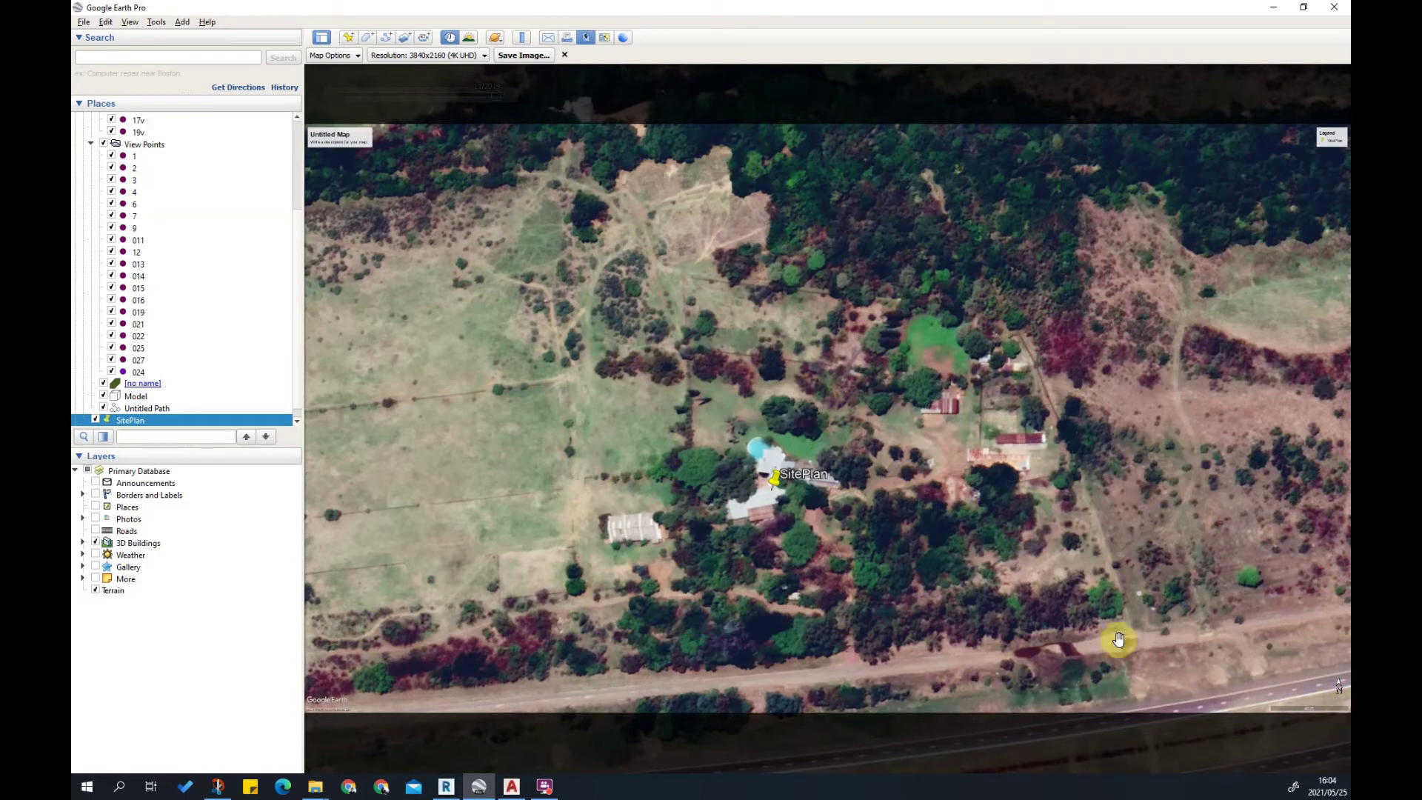
left_click(333, 58)
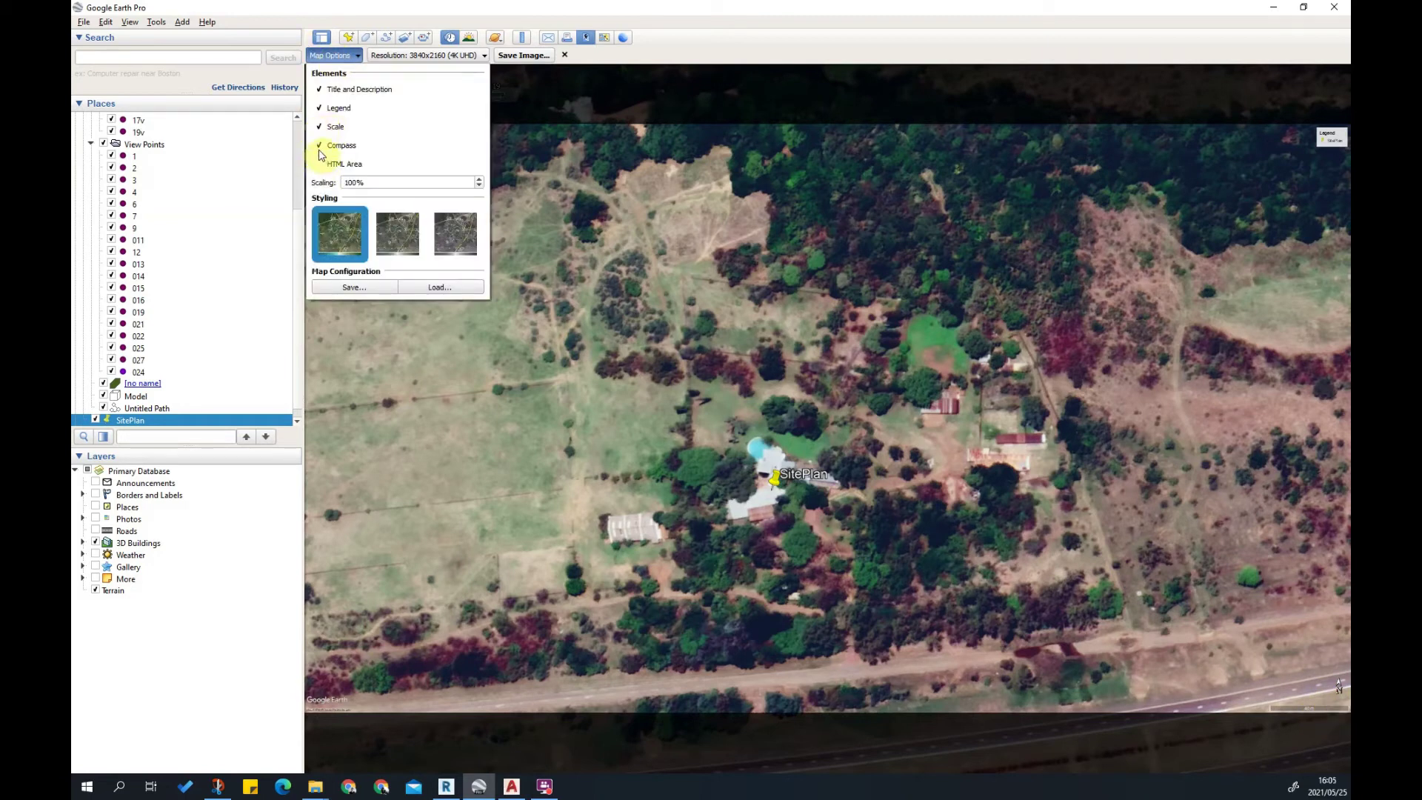
left_click(318, 108)
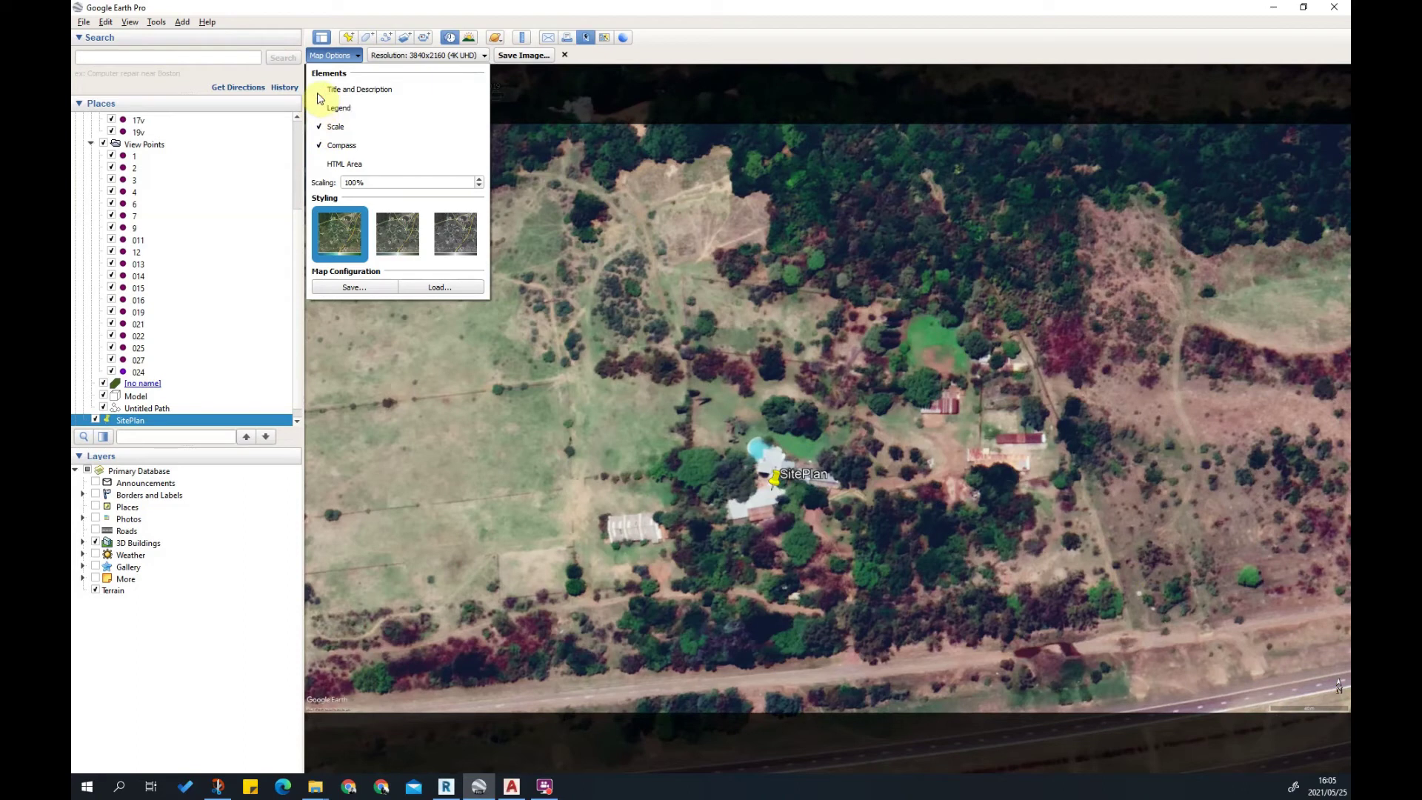
Save the view as the Site JPEG image on the Desktop
left_click(522, 55)
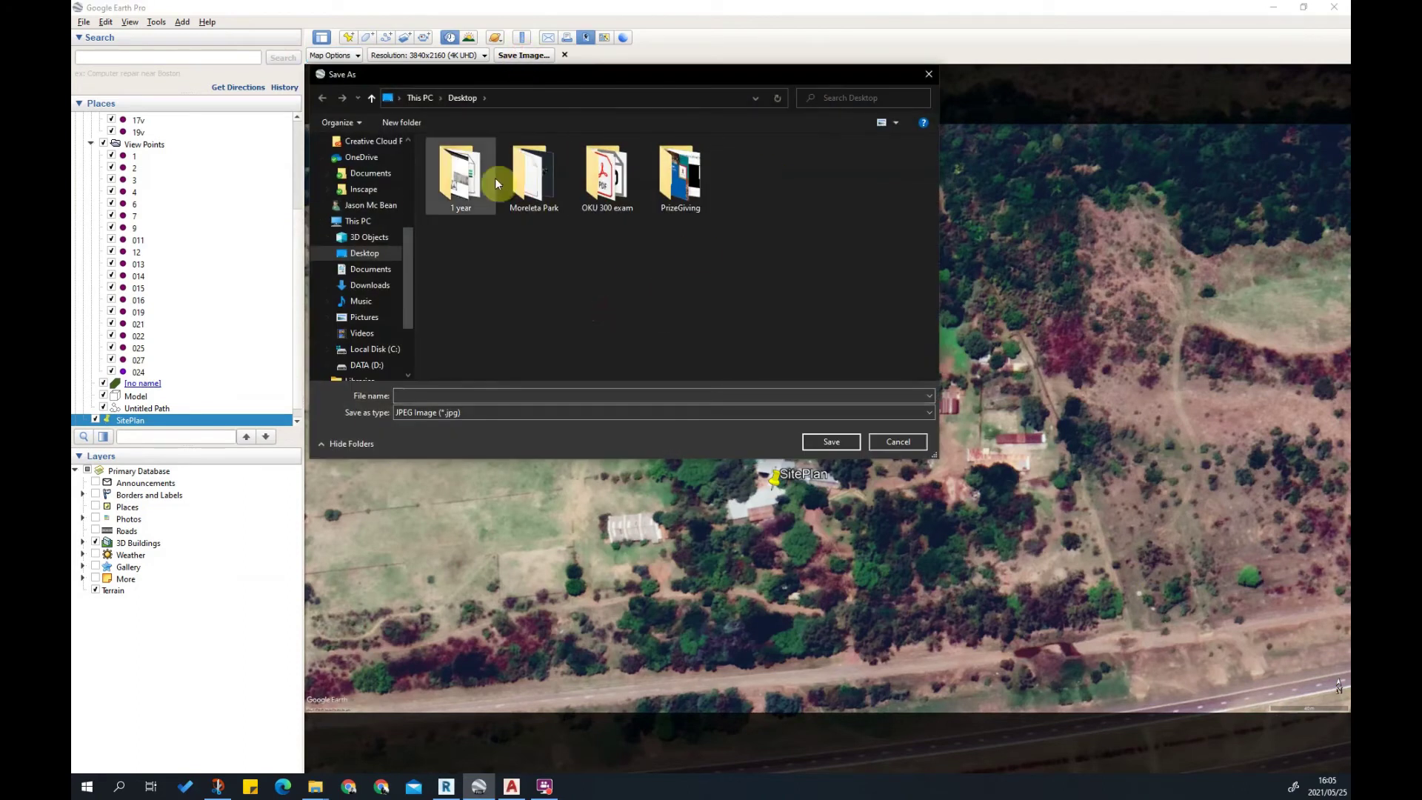
double_click(460, 176)
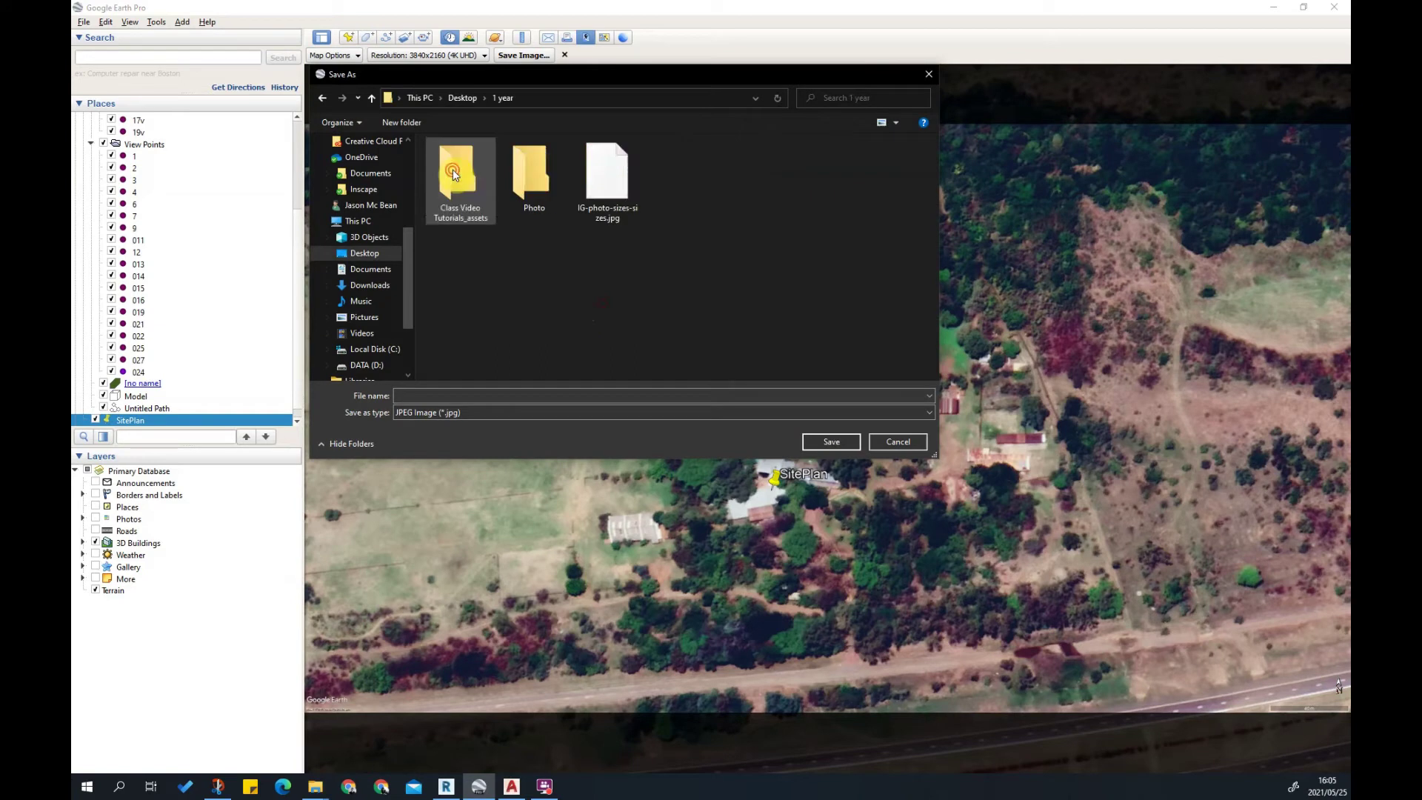
left_click(462, 98)
left_click(449, 391)
type("Site")
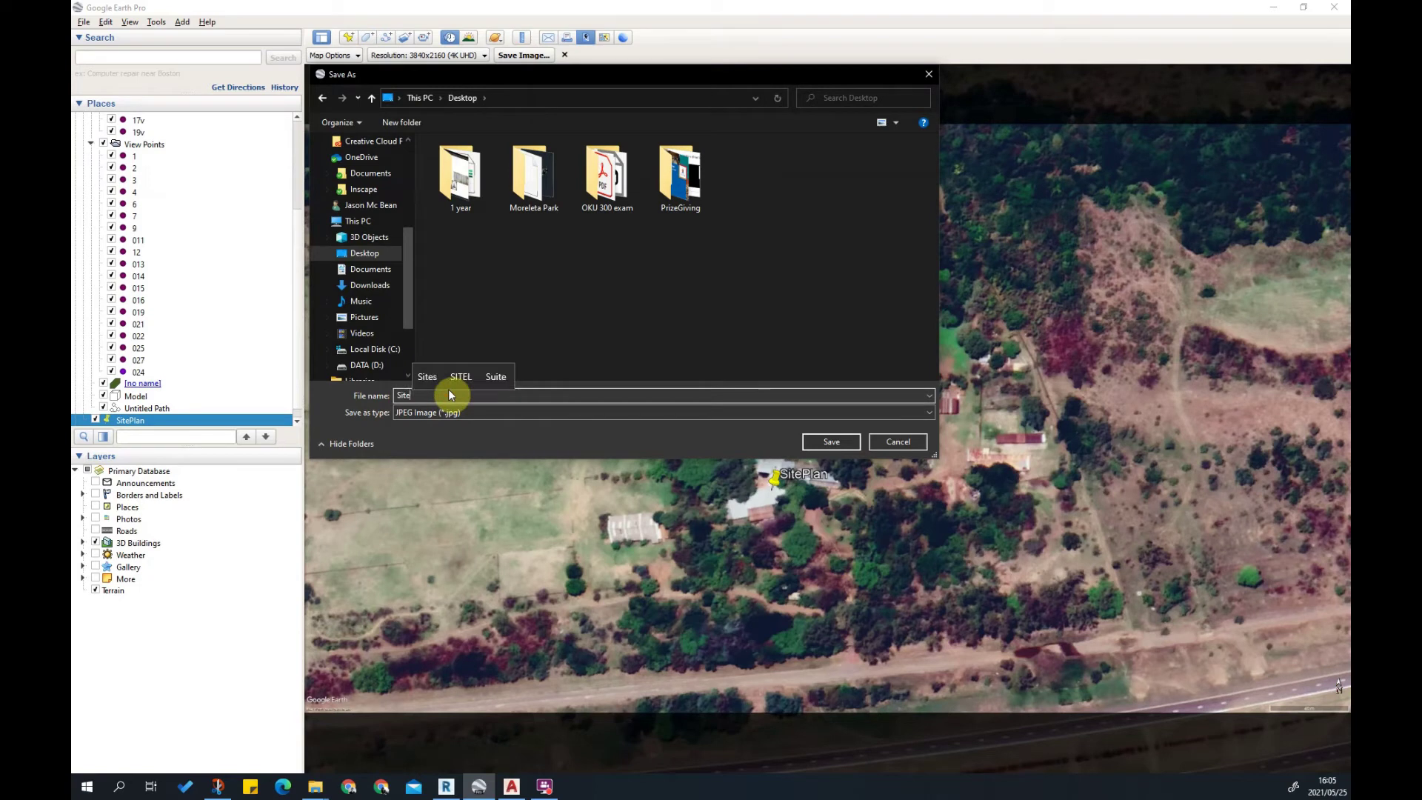
key("Return")
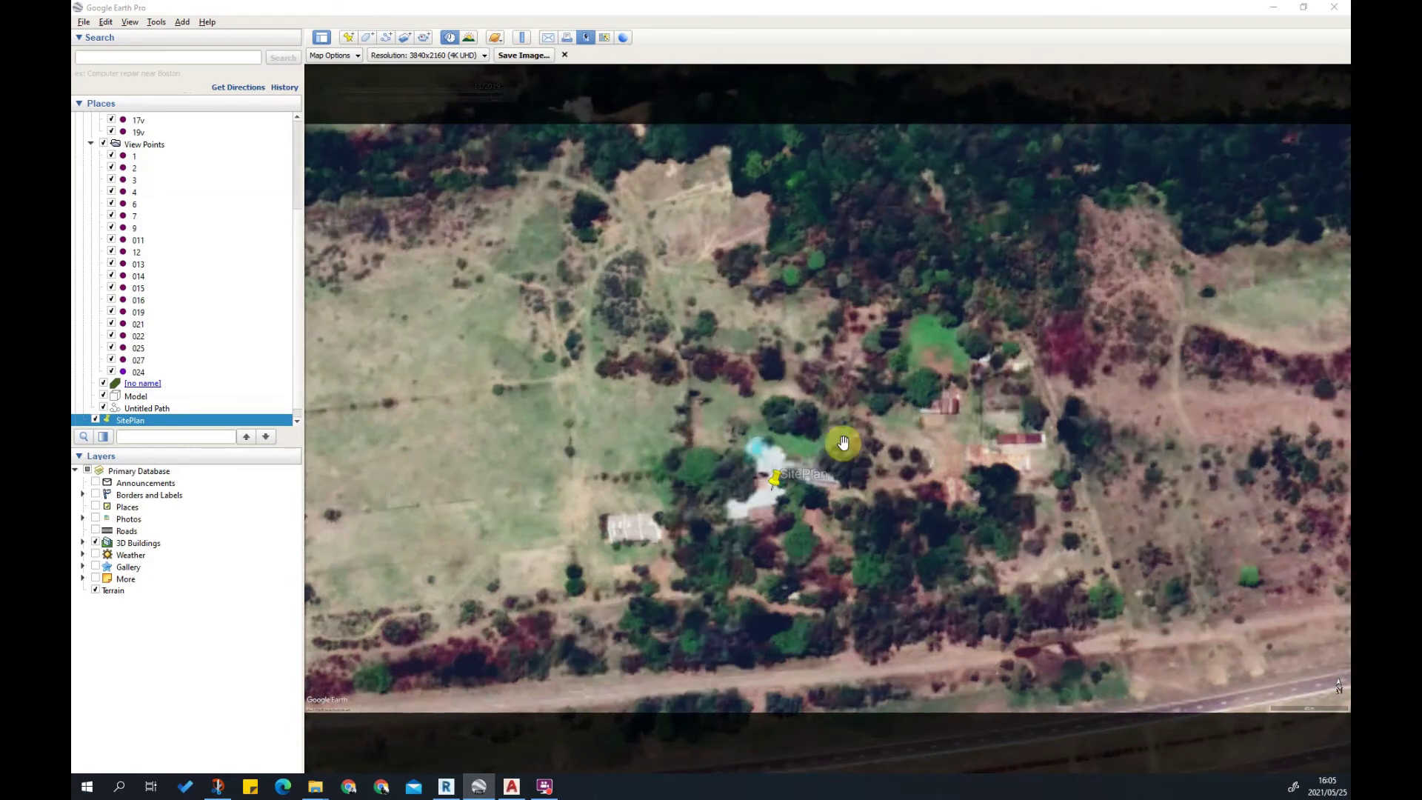
Switch to AutoCAD and close Drawing1 without saving changes
left_click(510, 786)
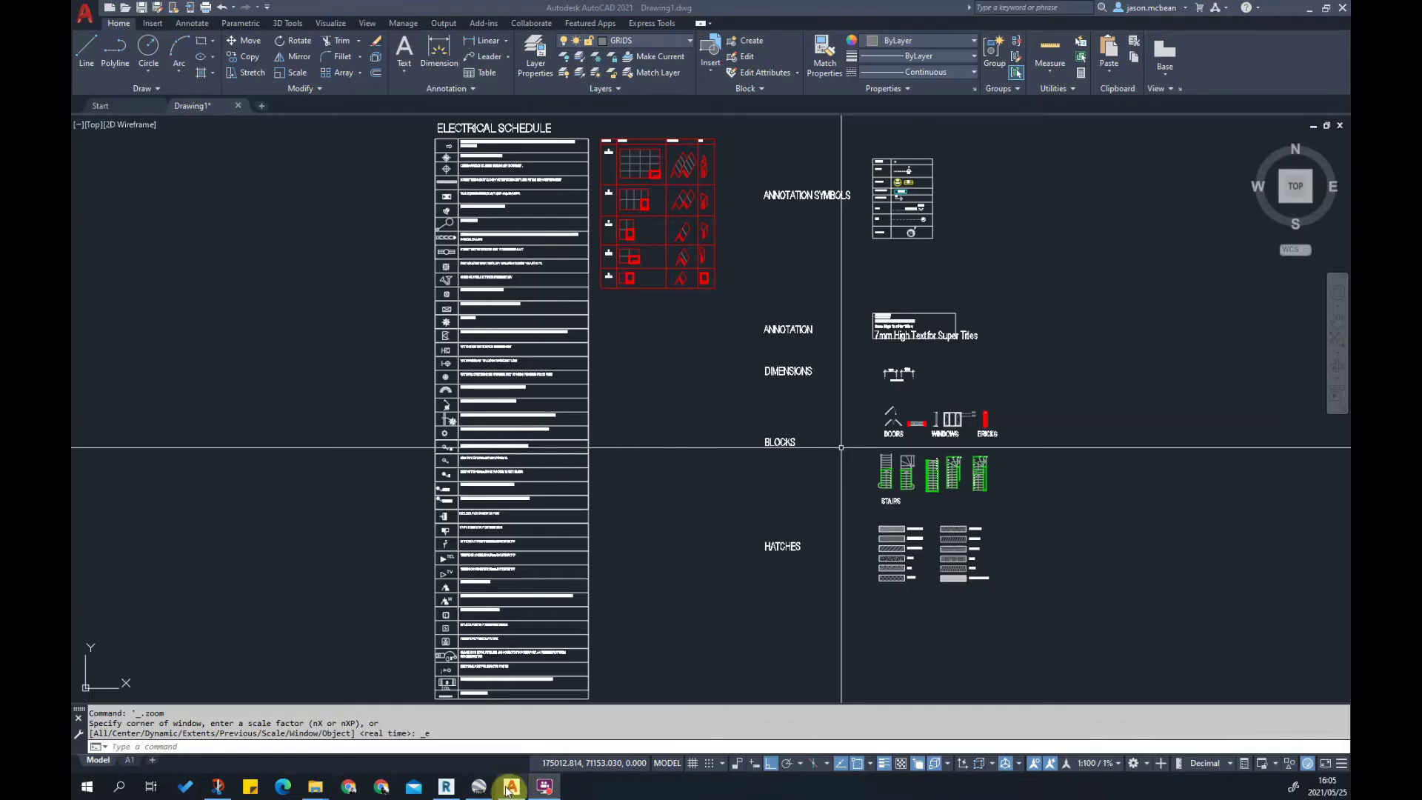
left_click(319, 314)
scroll(319, 314, "down", 8)
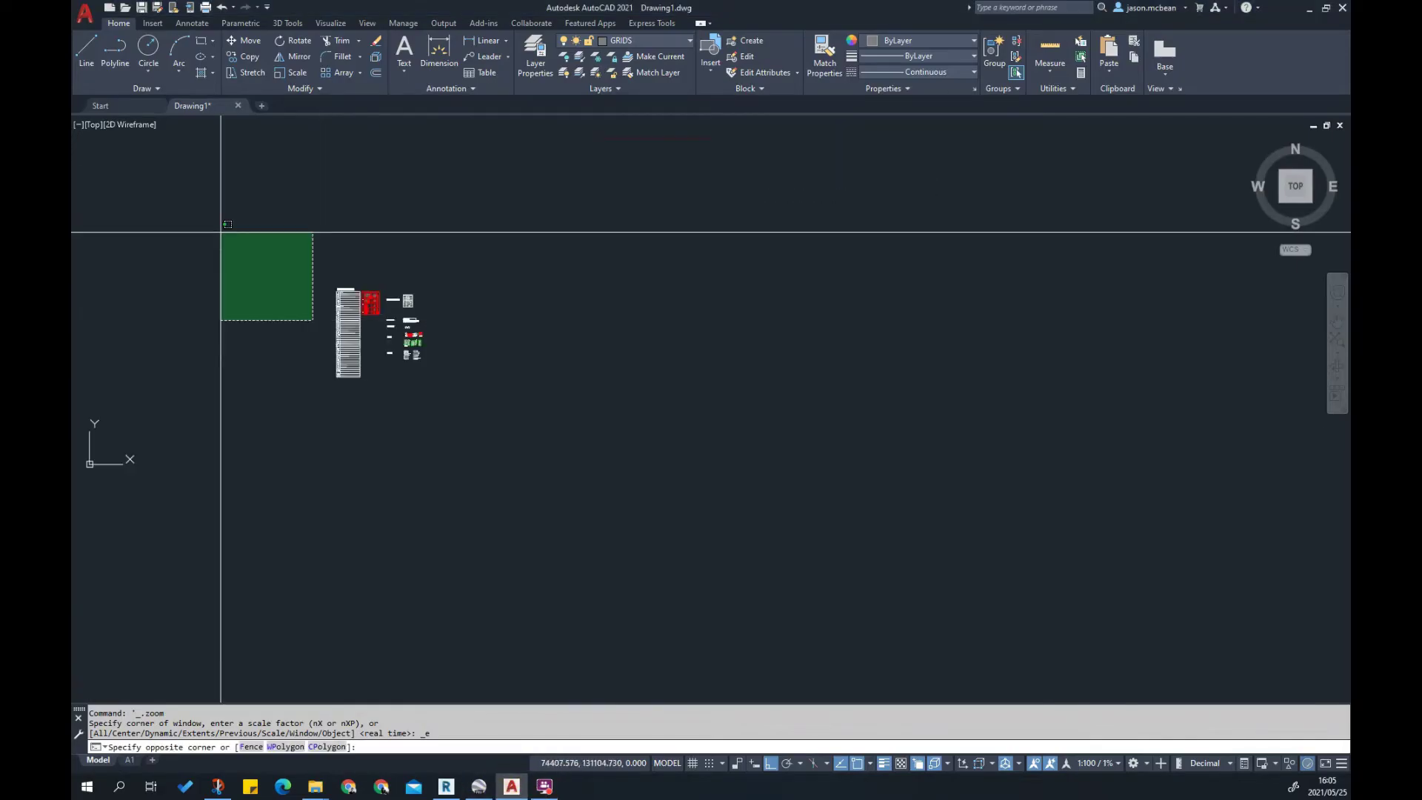
scroll(321, 301, "up", 7)
scroll(506, 436, "down", 1)
middle_click_drag(505, 436, 563, 433)
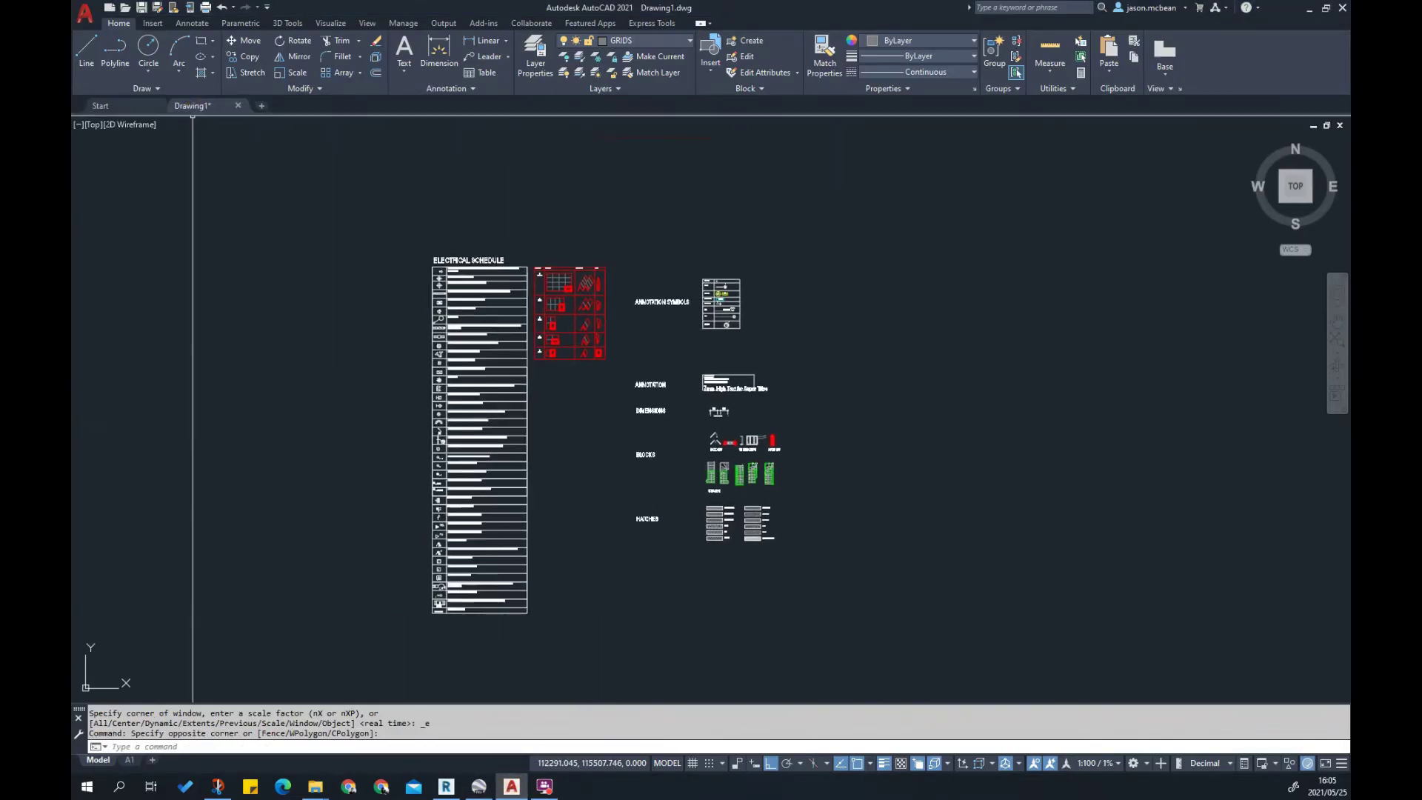
left_click(238, 106)
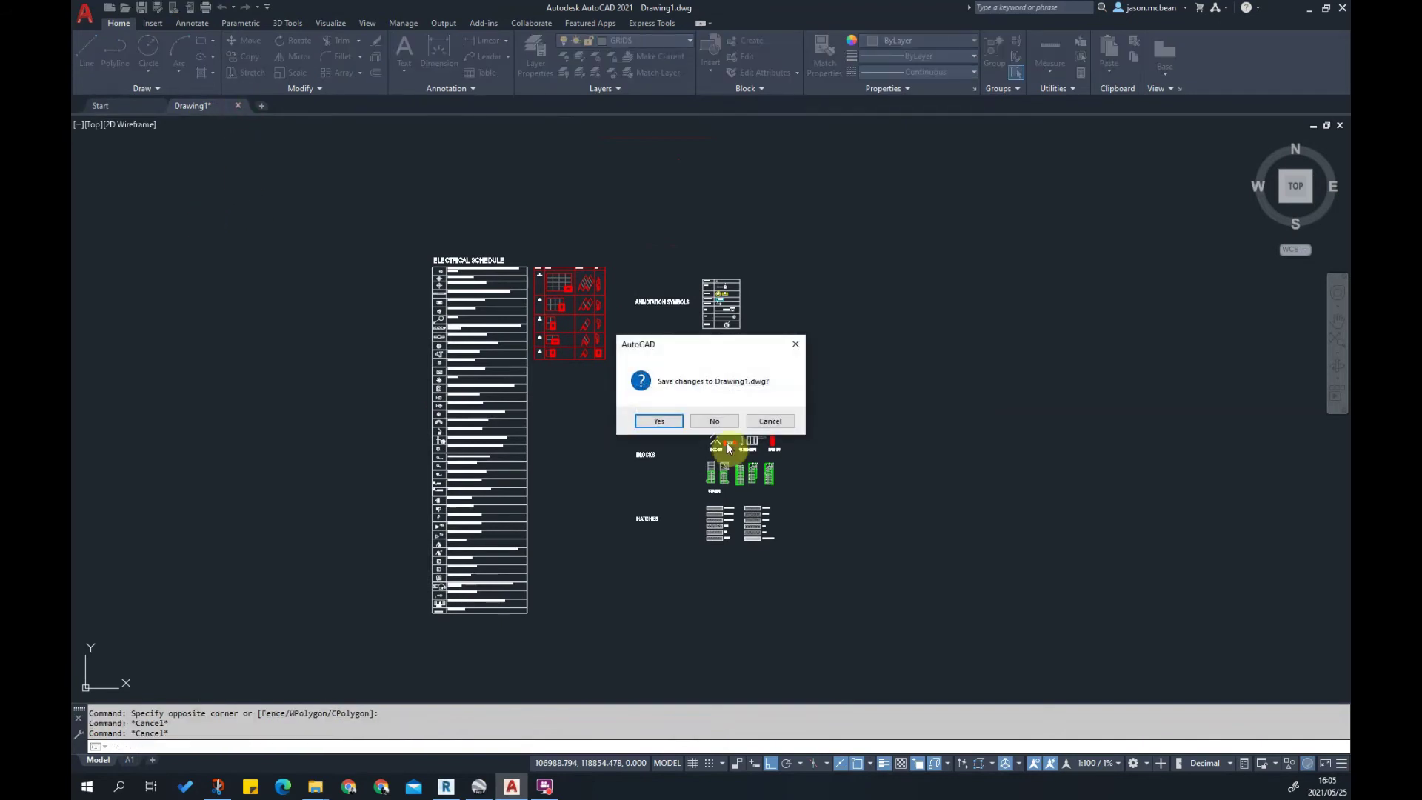
left_click(713, 420)
Start Drawing2 from the acad.dwt template and zoom to extents
left_click(428, 345)
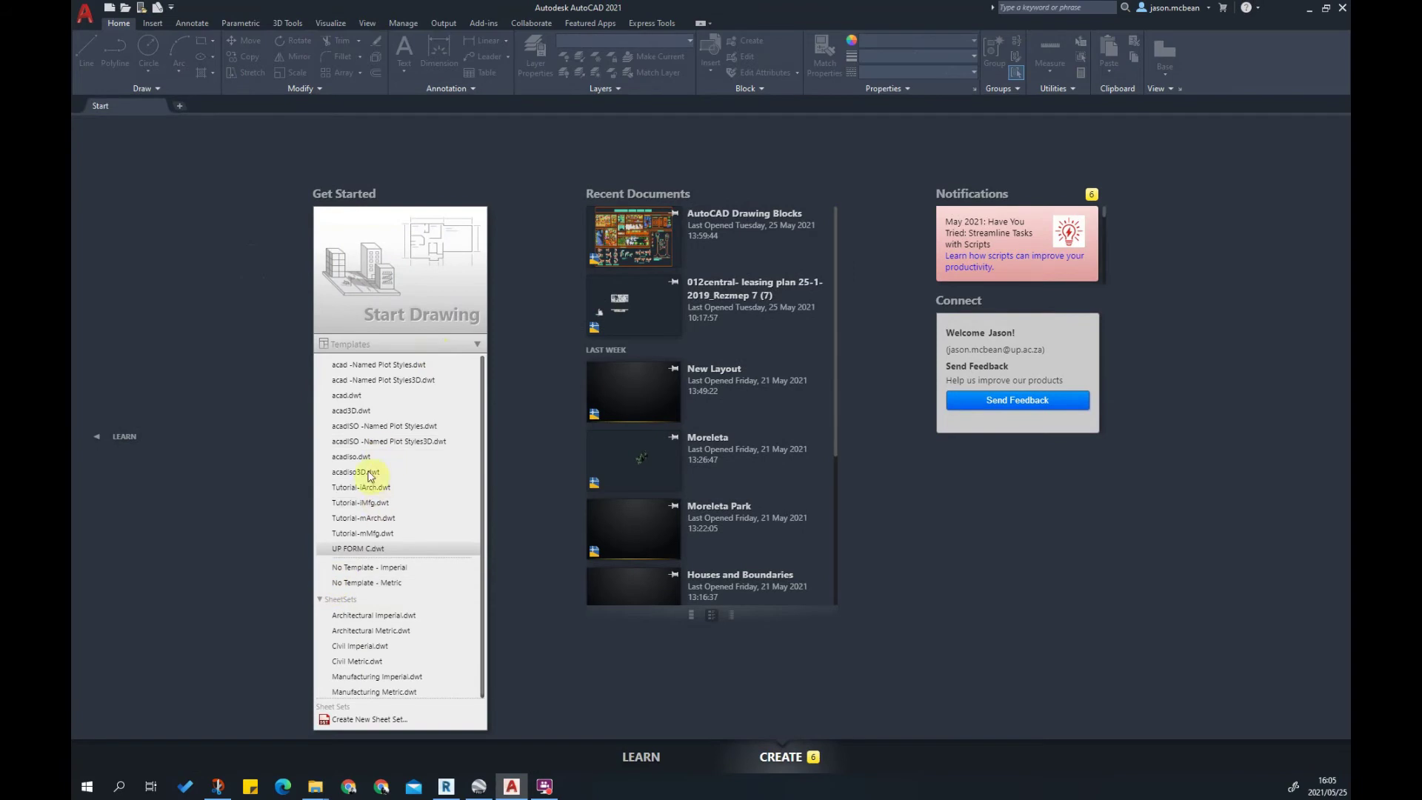
left_click(348, 398)
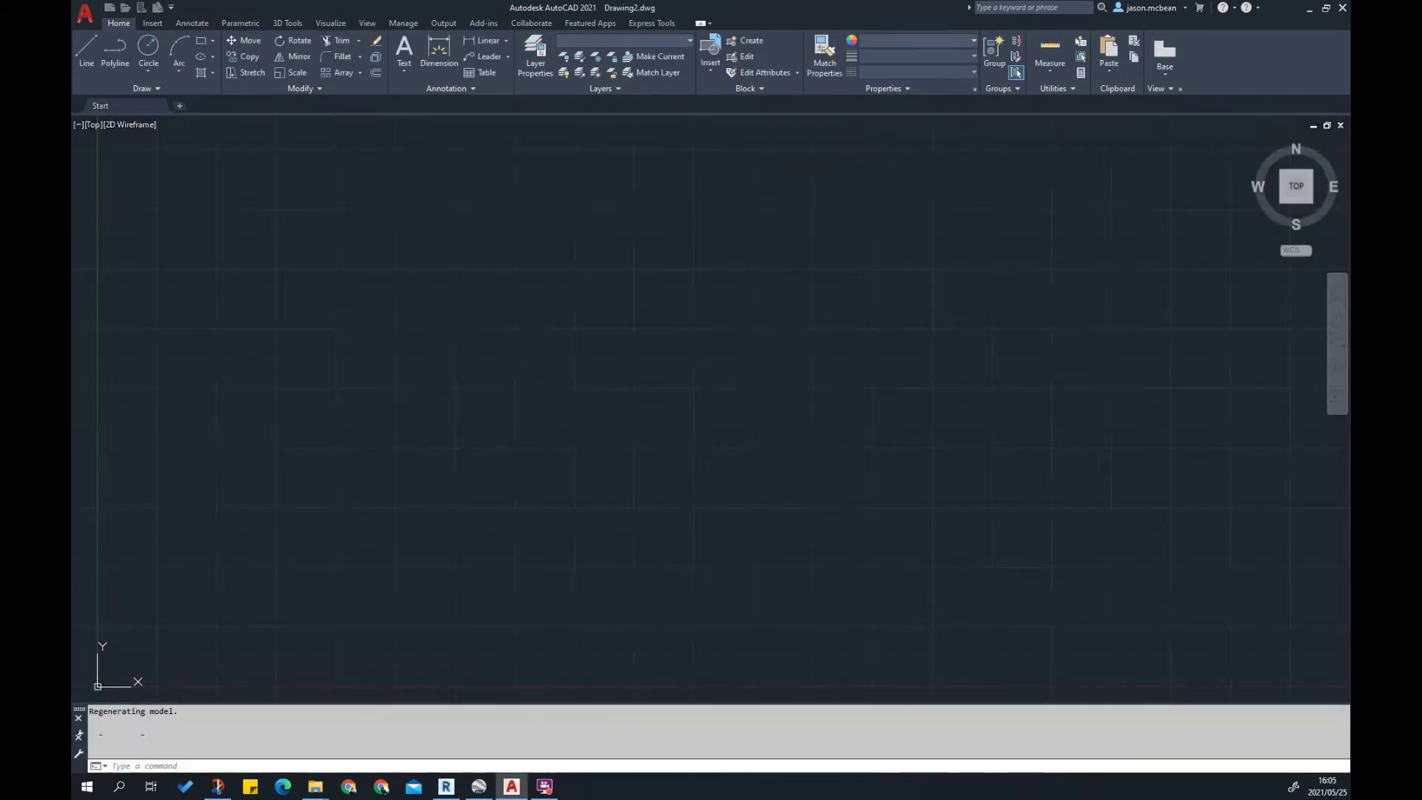
middle_click(502, 401)
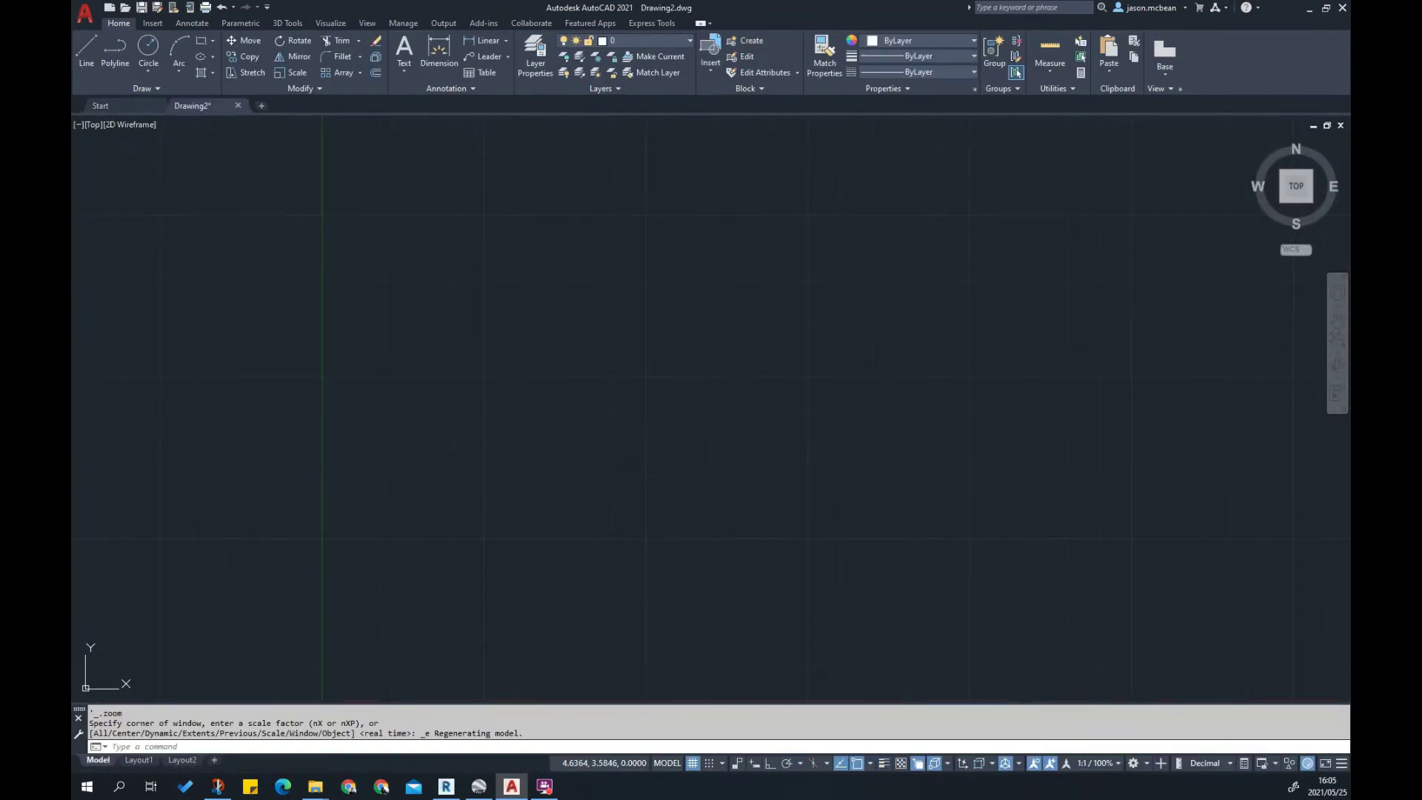
scroll(761, 432, "down", 3)
scroll(800, 422, "up", 2)
scroll(596, 420, "down", 2)
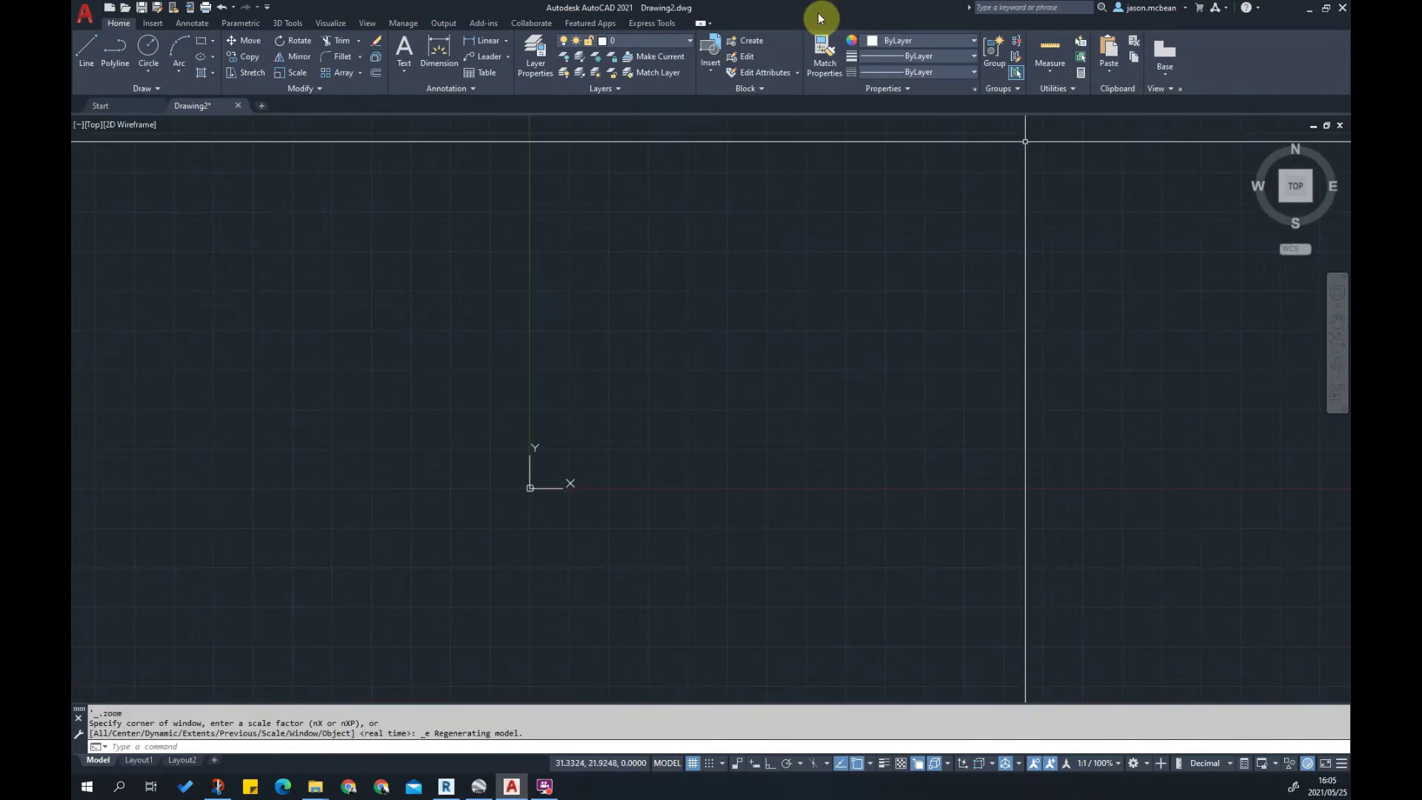
Drop Site.jpg from the desktop into Drawing2 at 0,0,0 with scale 1 and rotation 0
left_click_drag(819, 10, 821, 428)
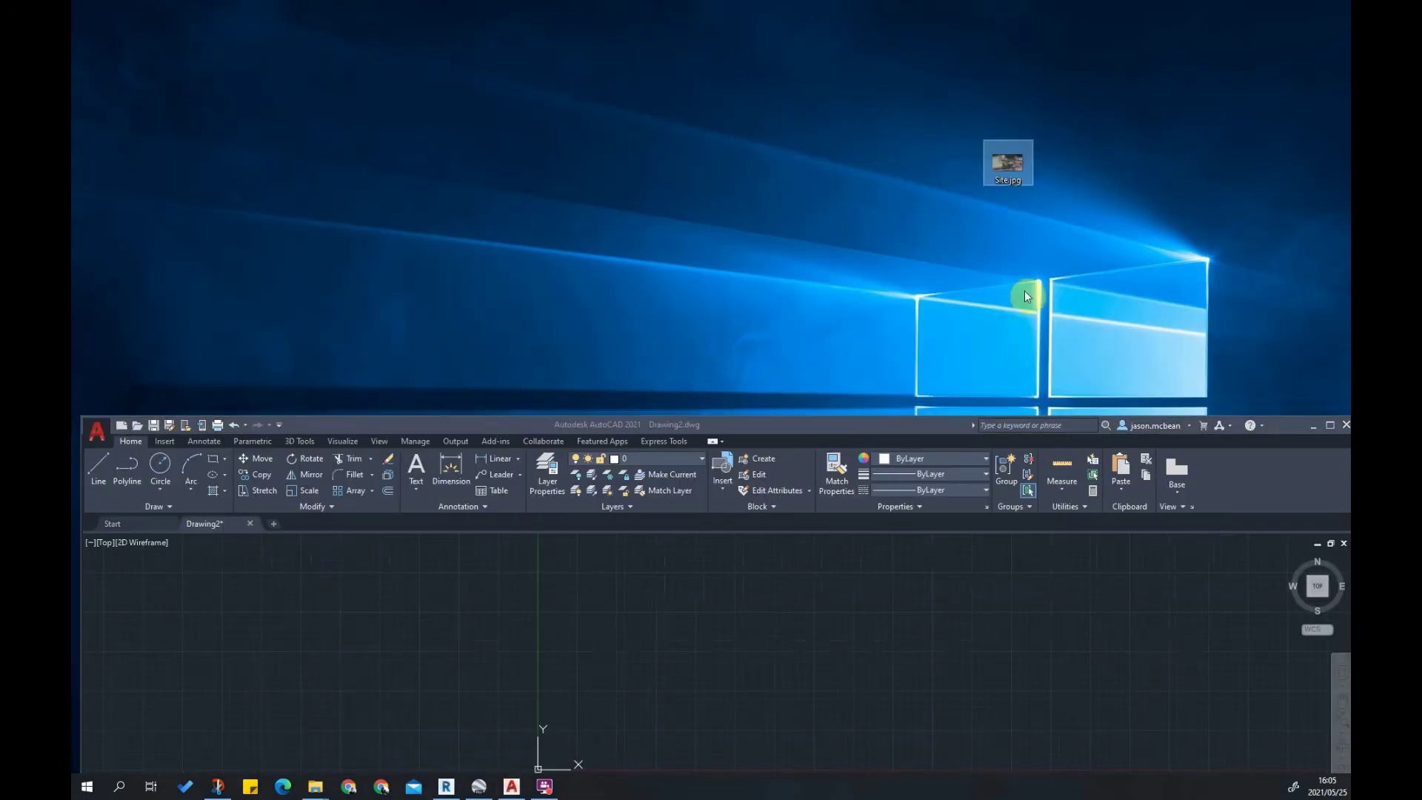
left_click(903, 428)
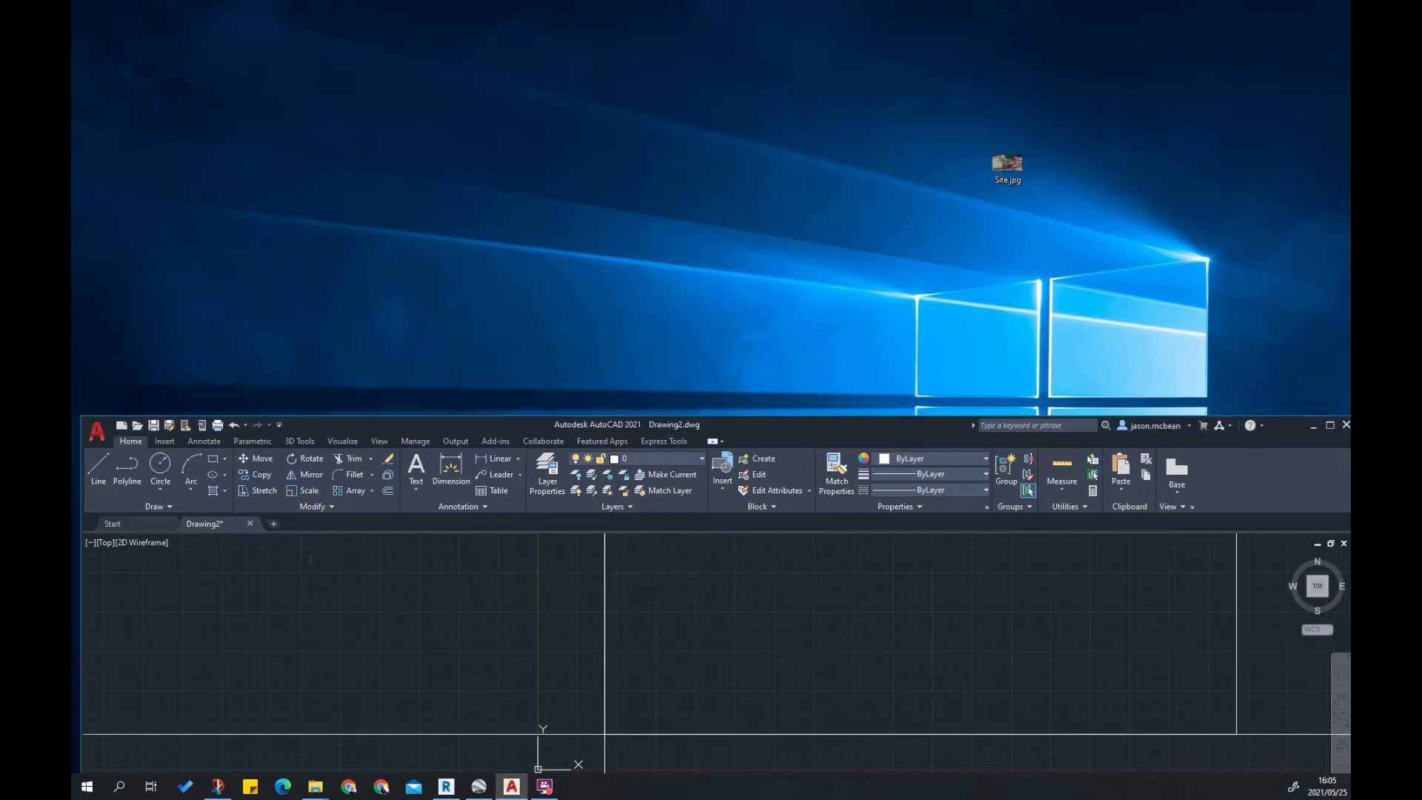
left_click_drag(829, 424, 847, 186)
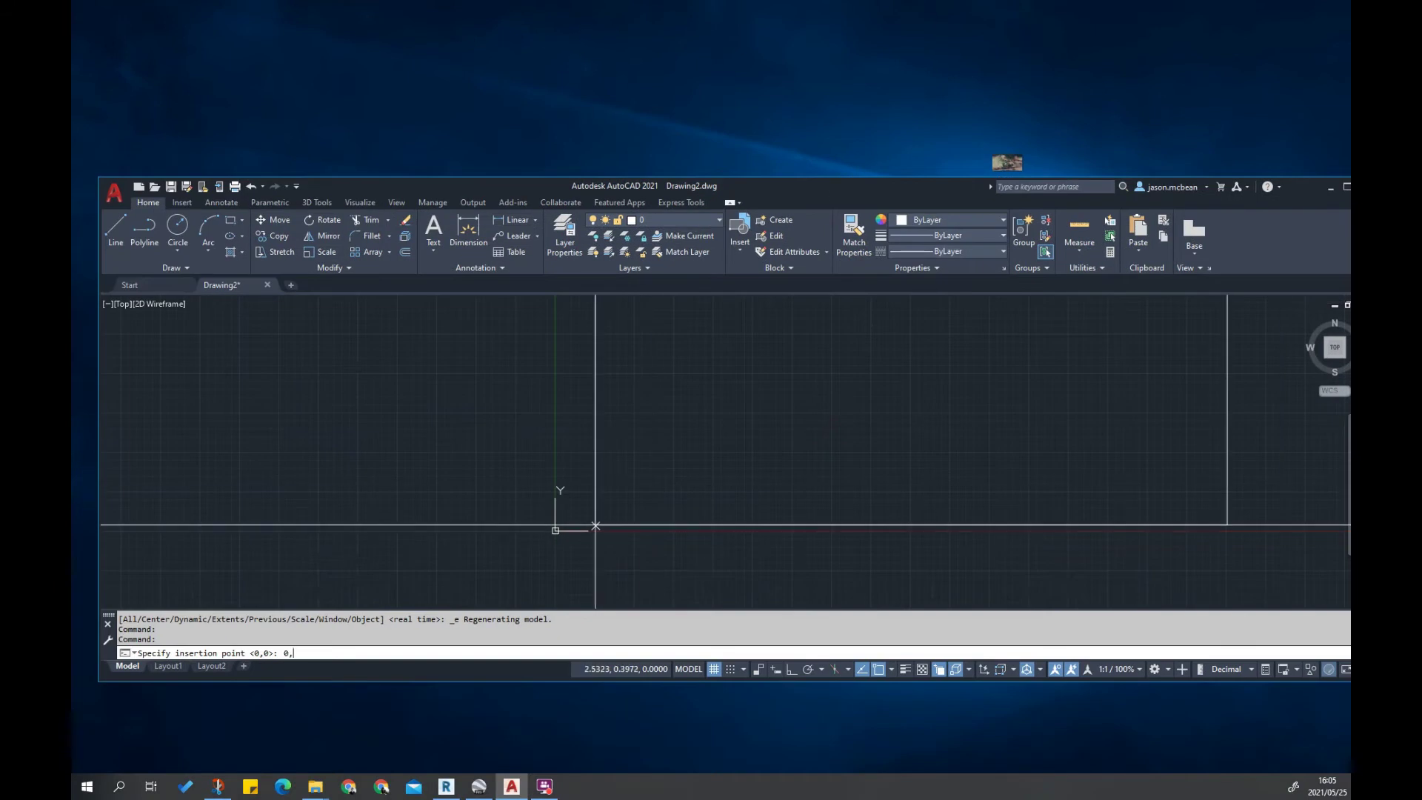
key("Return")
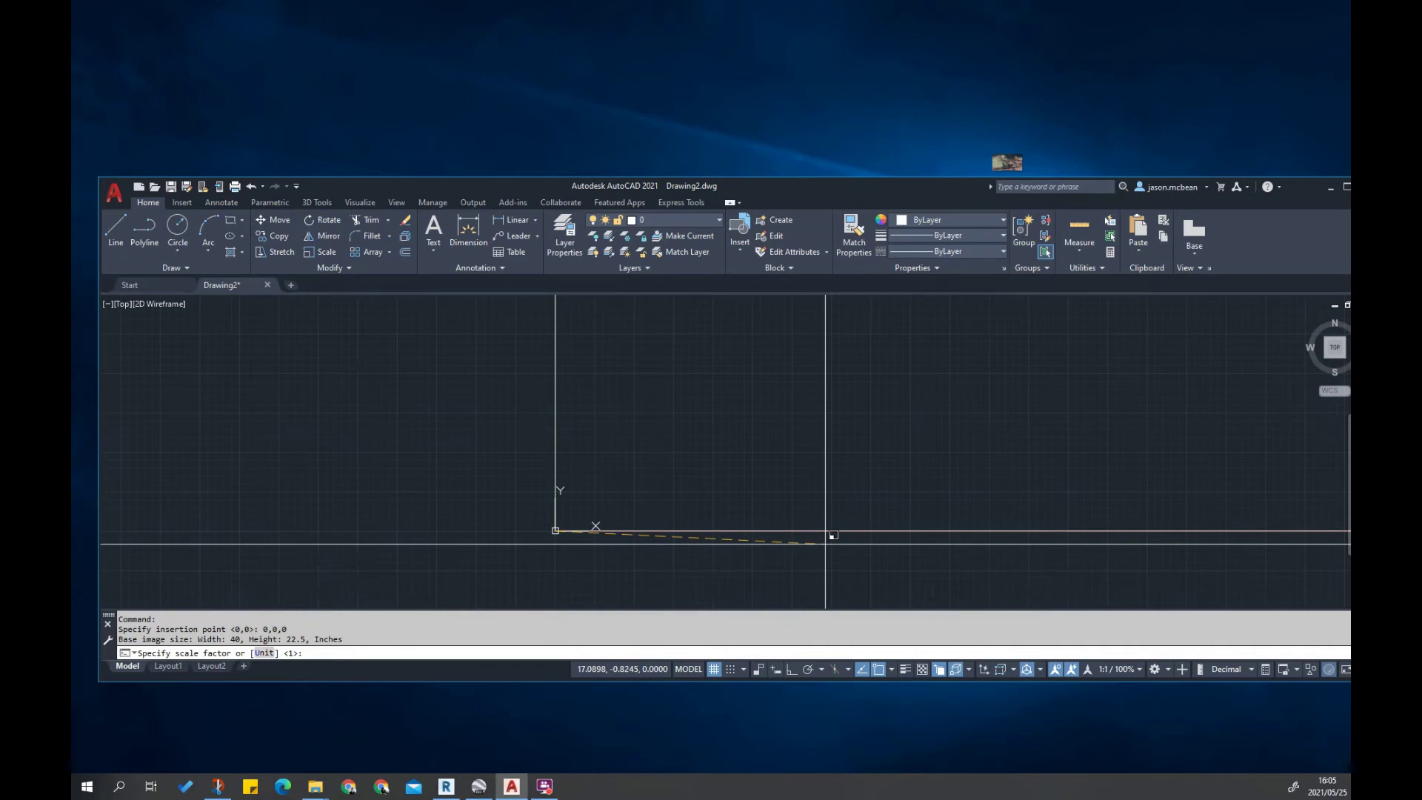
key("Return")
key("Return")
scroll(937, 517, "down", 5)
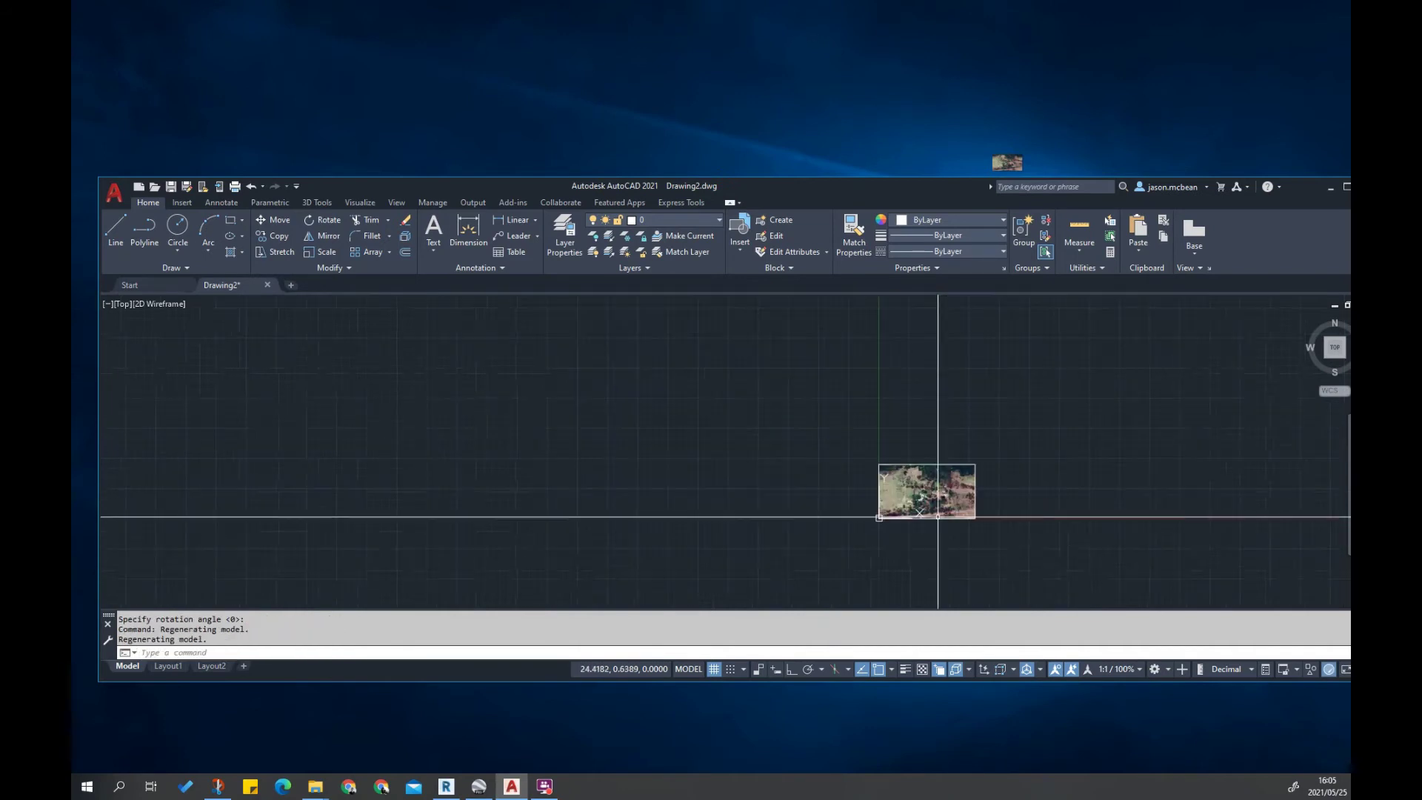
Maximize AutoCAD and zoom in on the image's 40 m scale bar and SitePlan pin
scroll(963, 515, "up", 8)
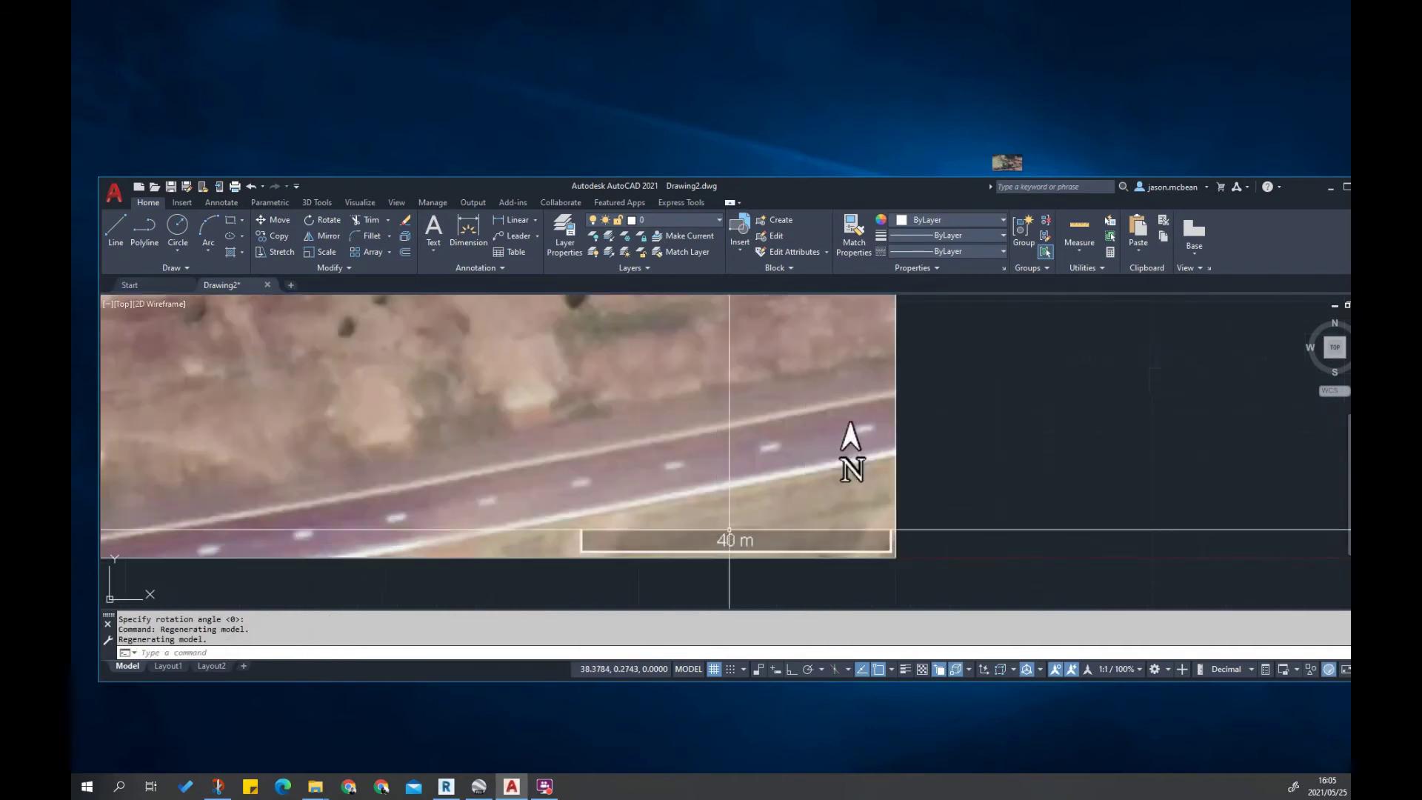
scroll(767, 537, "down", 8)
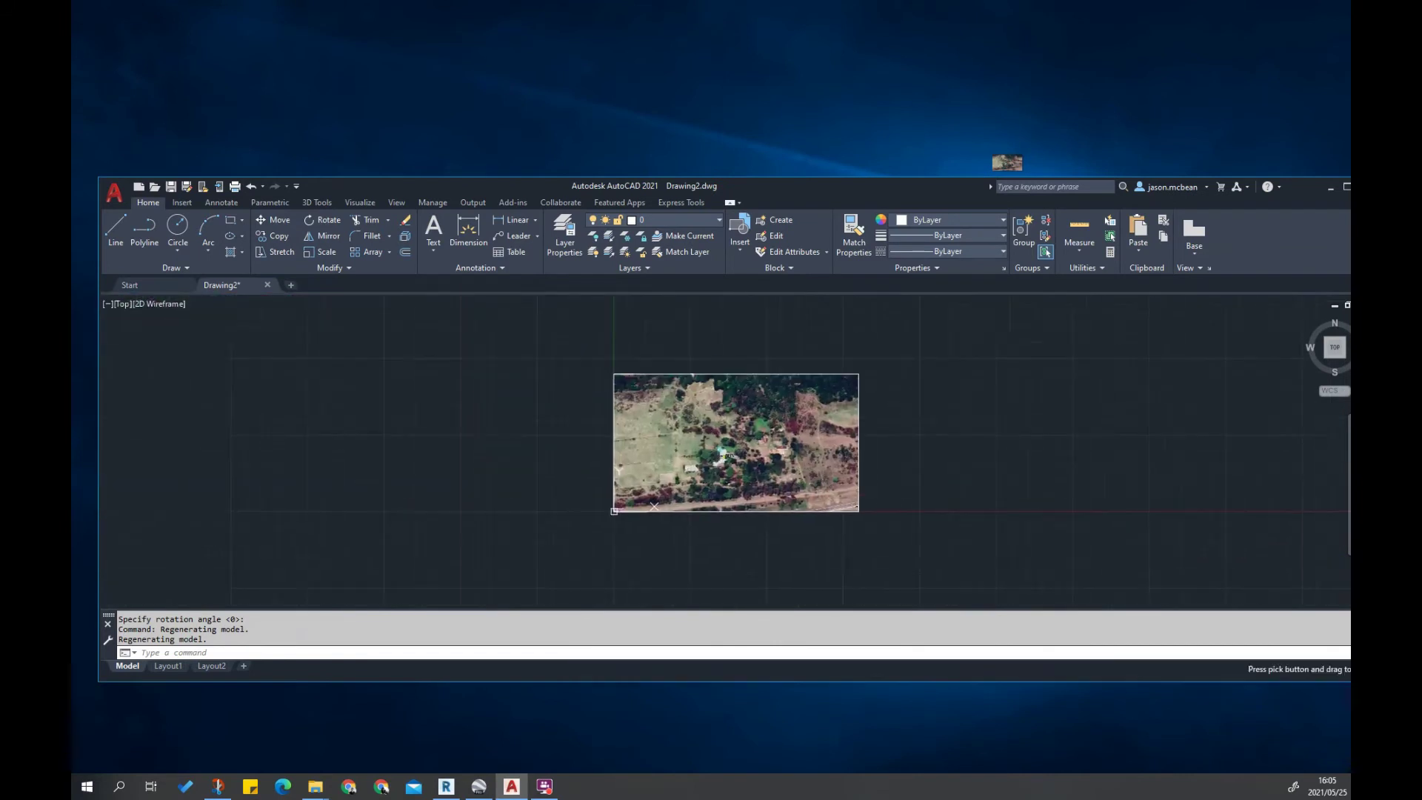
left_click(1345, 190)
scroll(657, 381, "up", 6)
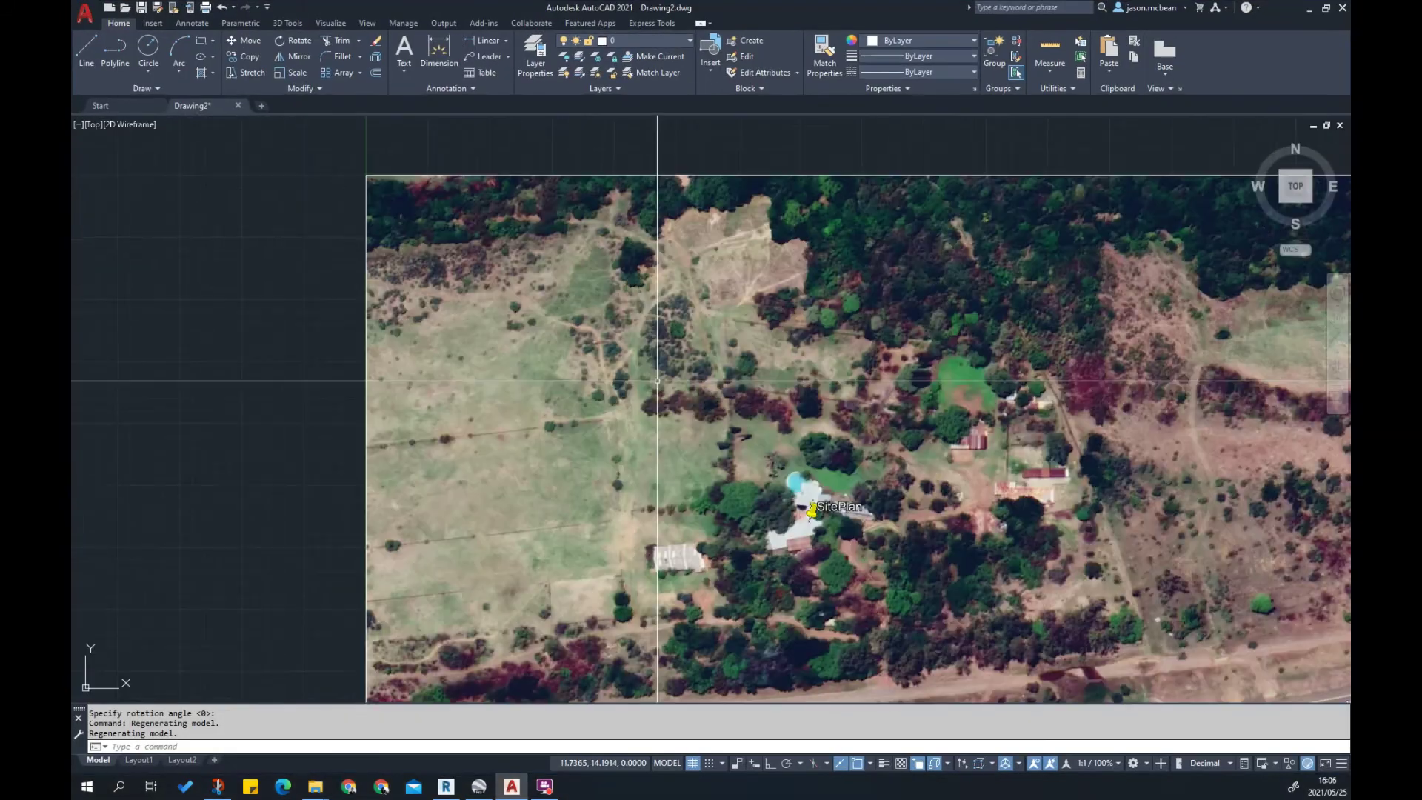
scroll(656, 381, "down", 8)
scroll(730, 419, "up", 8)
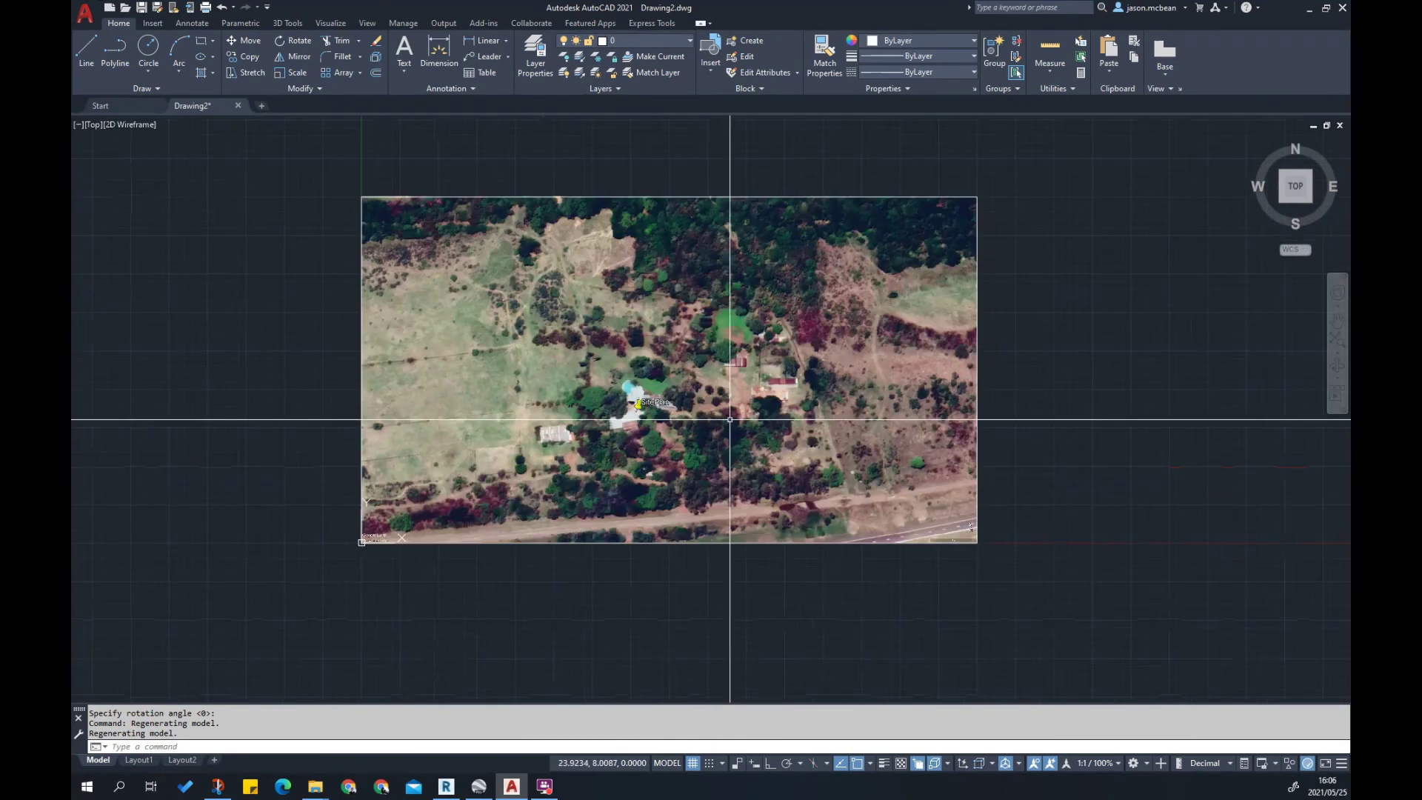
scroll(670, 366, "up", 3)
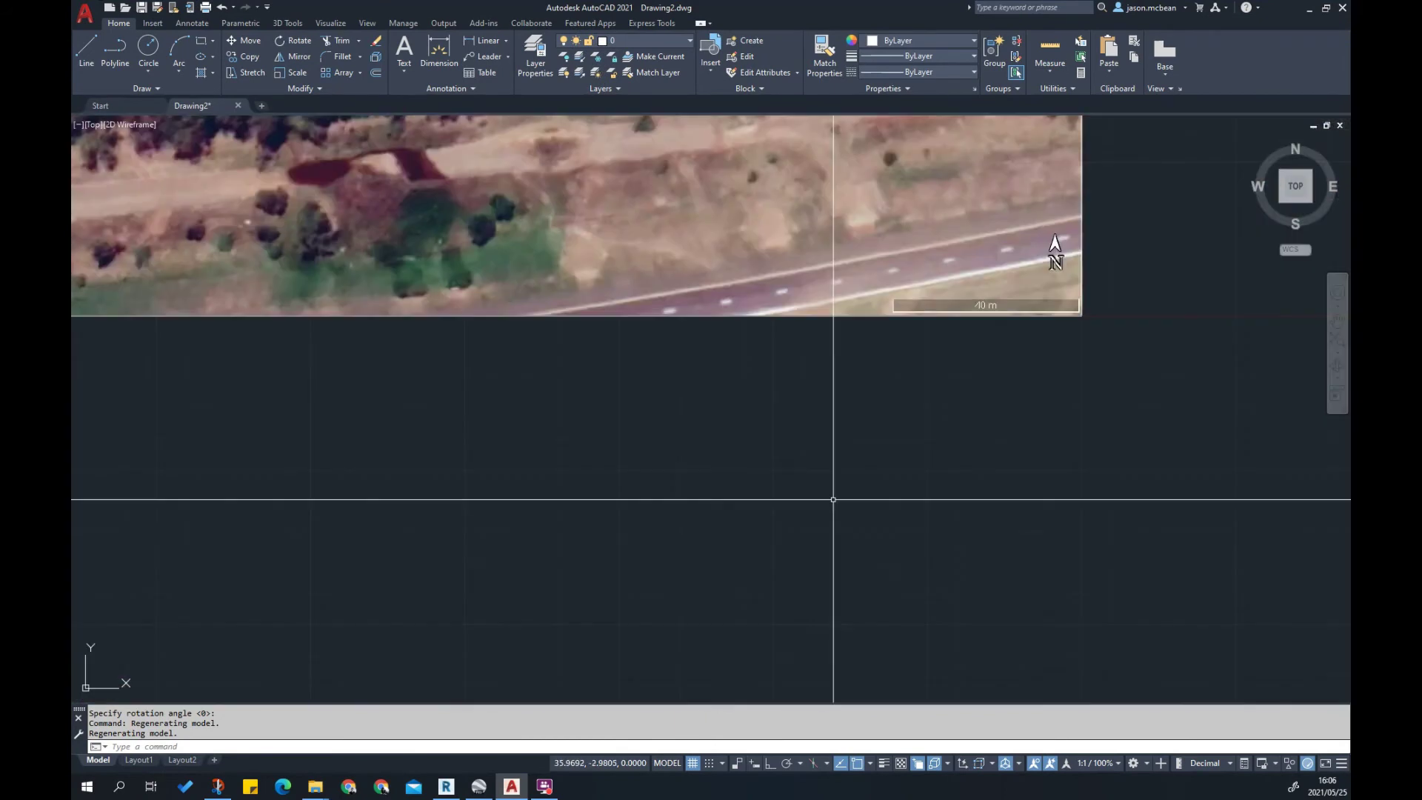
scroll(833, 499, "up", 4)
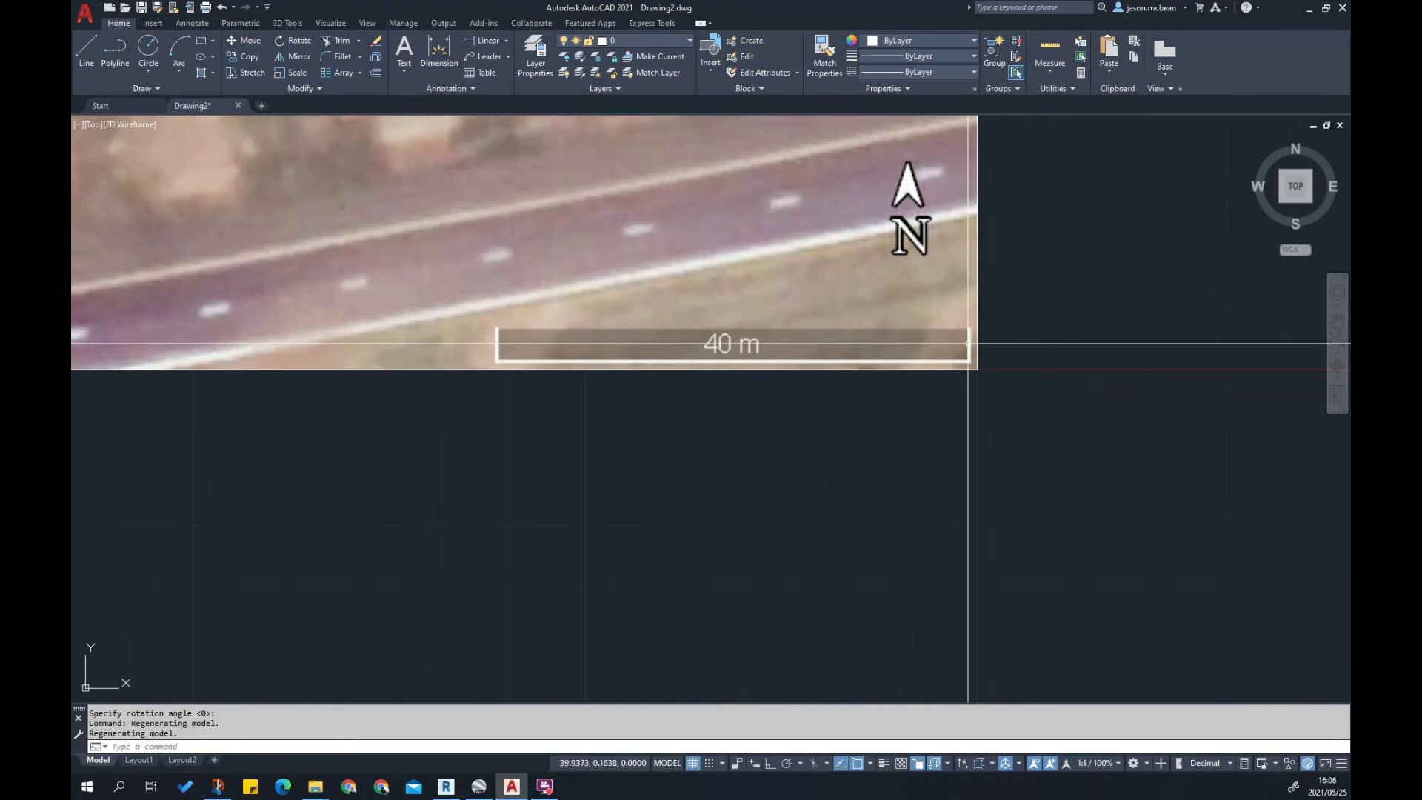
Pan across the image, zoom back out and window-select the aerial image
scroll(968, 343, "down", 3)
scroll(963, 333, "up", 2)
middle_click_drag(1007, 319, 752, 476)
scroll(673, 434, "up", 6)
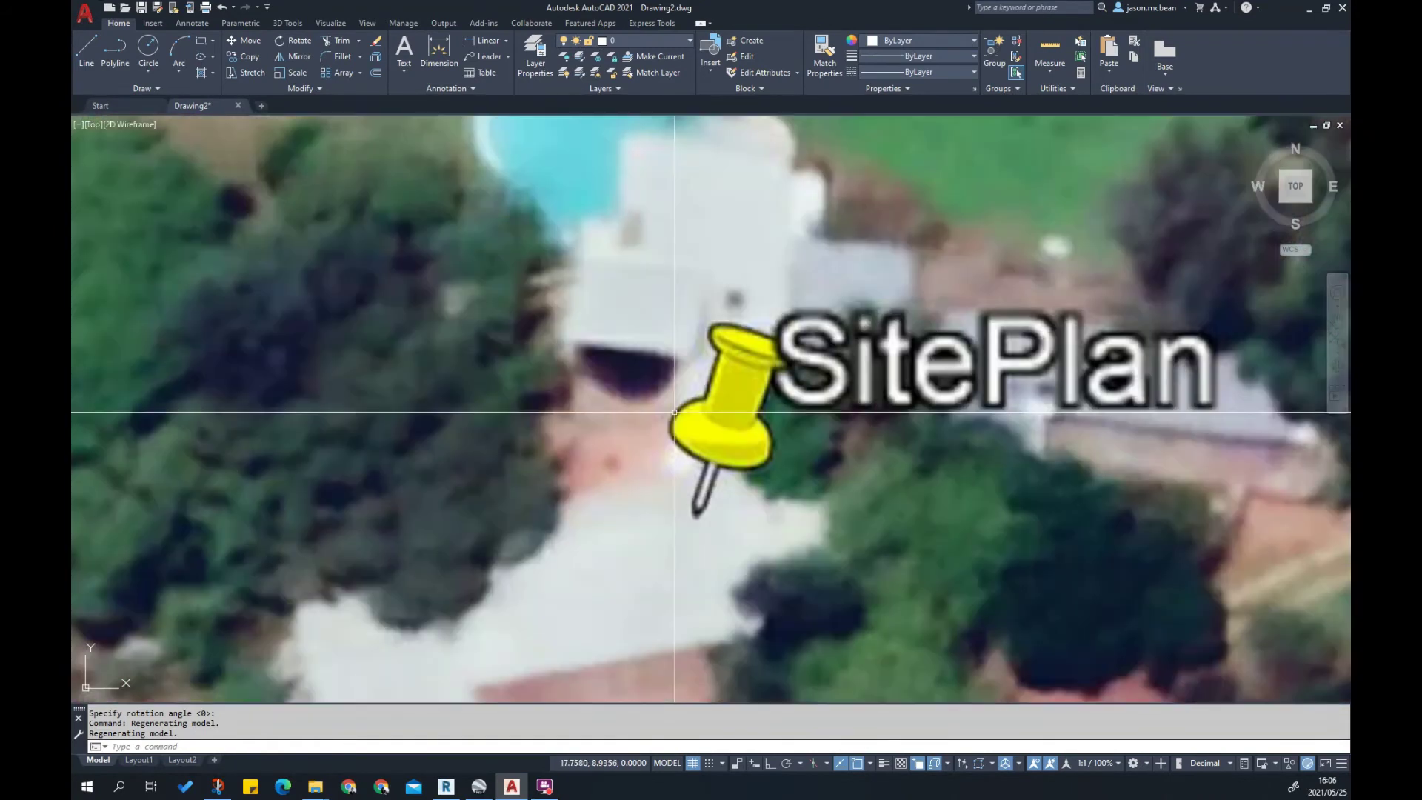
scroll(677, 414, "down", 3)
scroll(730, 291, "down", 3)
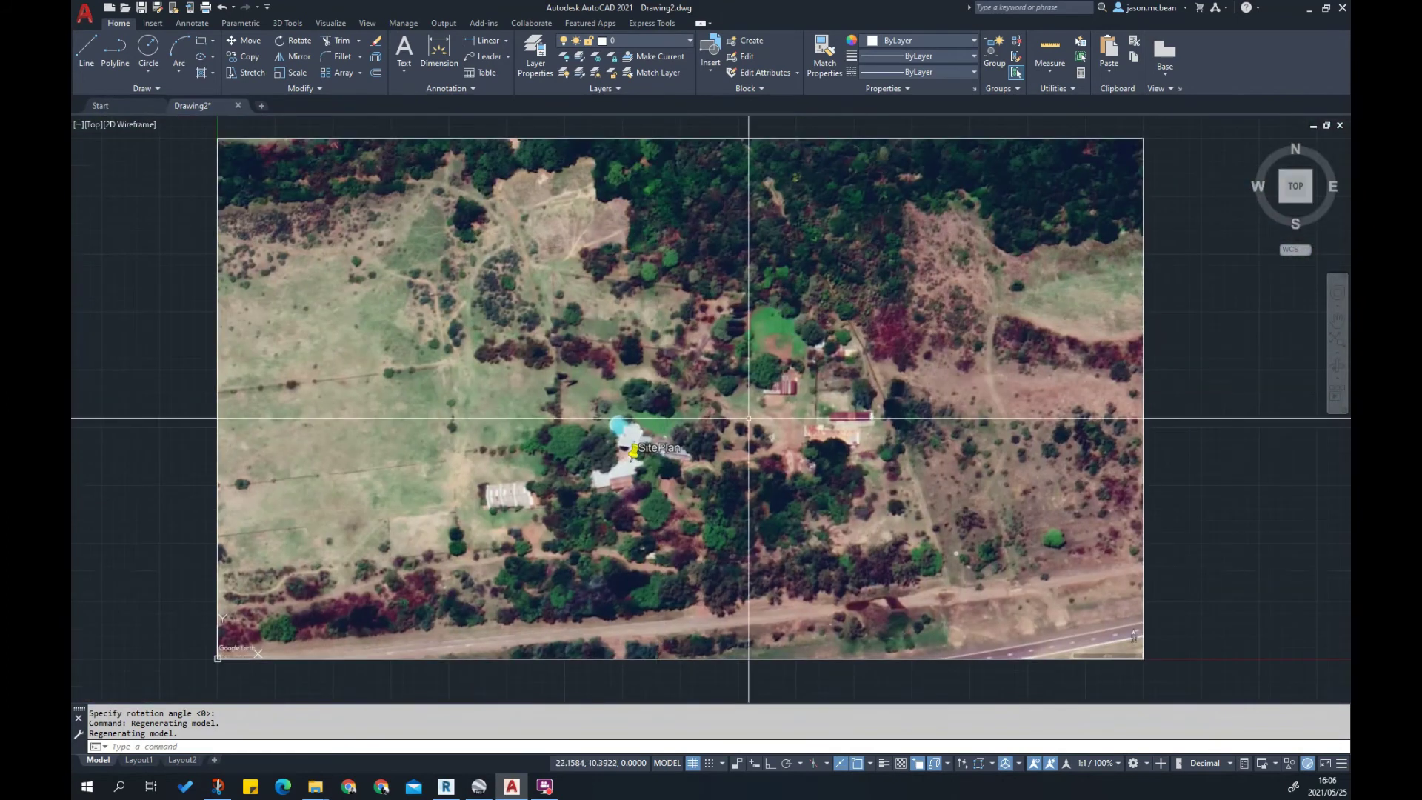
scroll(748, 419, "down", 5)
left_click(758, 460)
left_click(639, 295)
Reselect the aerial image and erase it
key("Escape")
left_click(740, 454)
left_click(669, 313)
key("Delete")
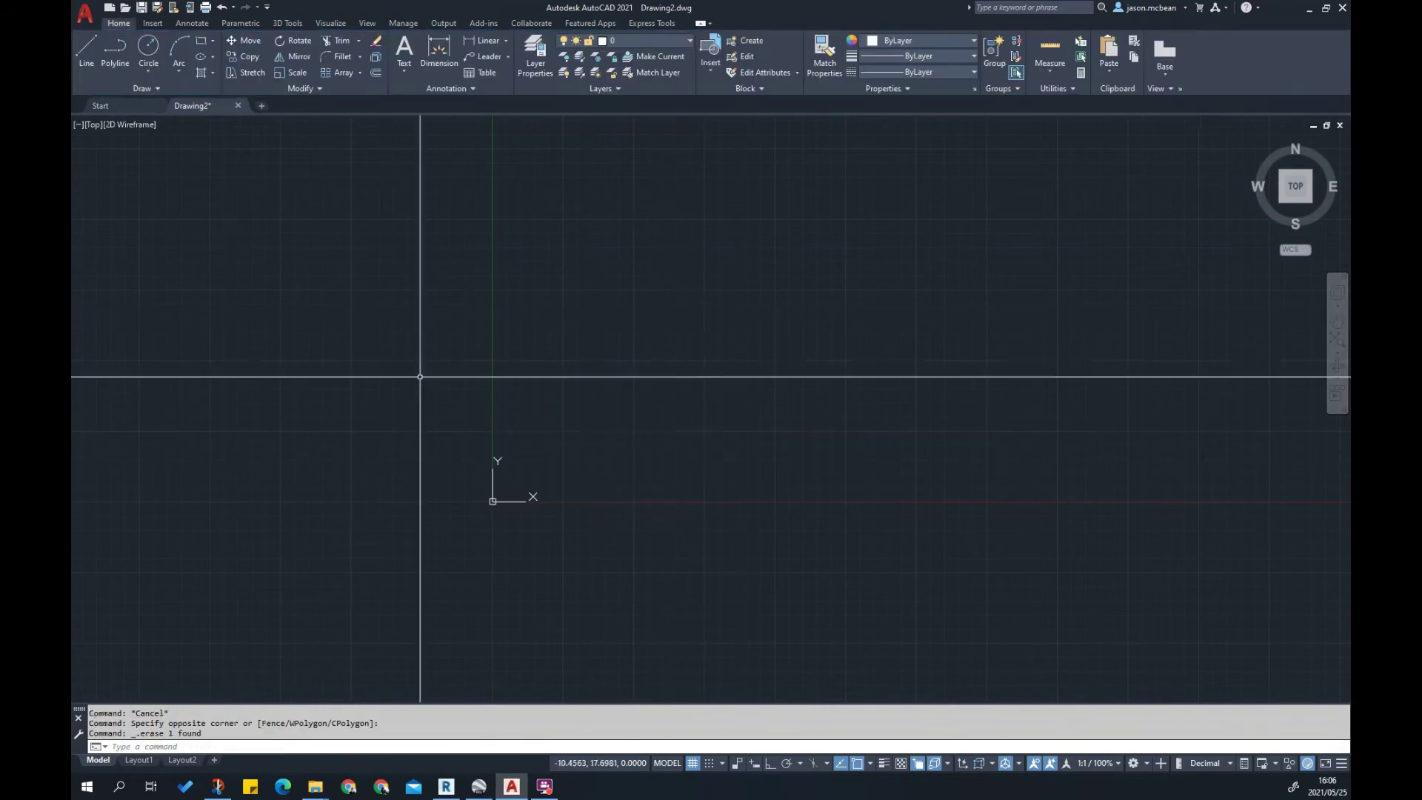
Open the External References palette and detach the unused Site image reference
left_click(366, 24)
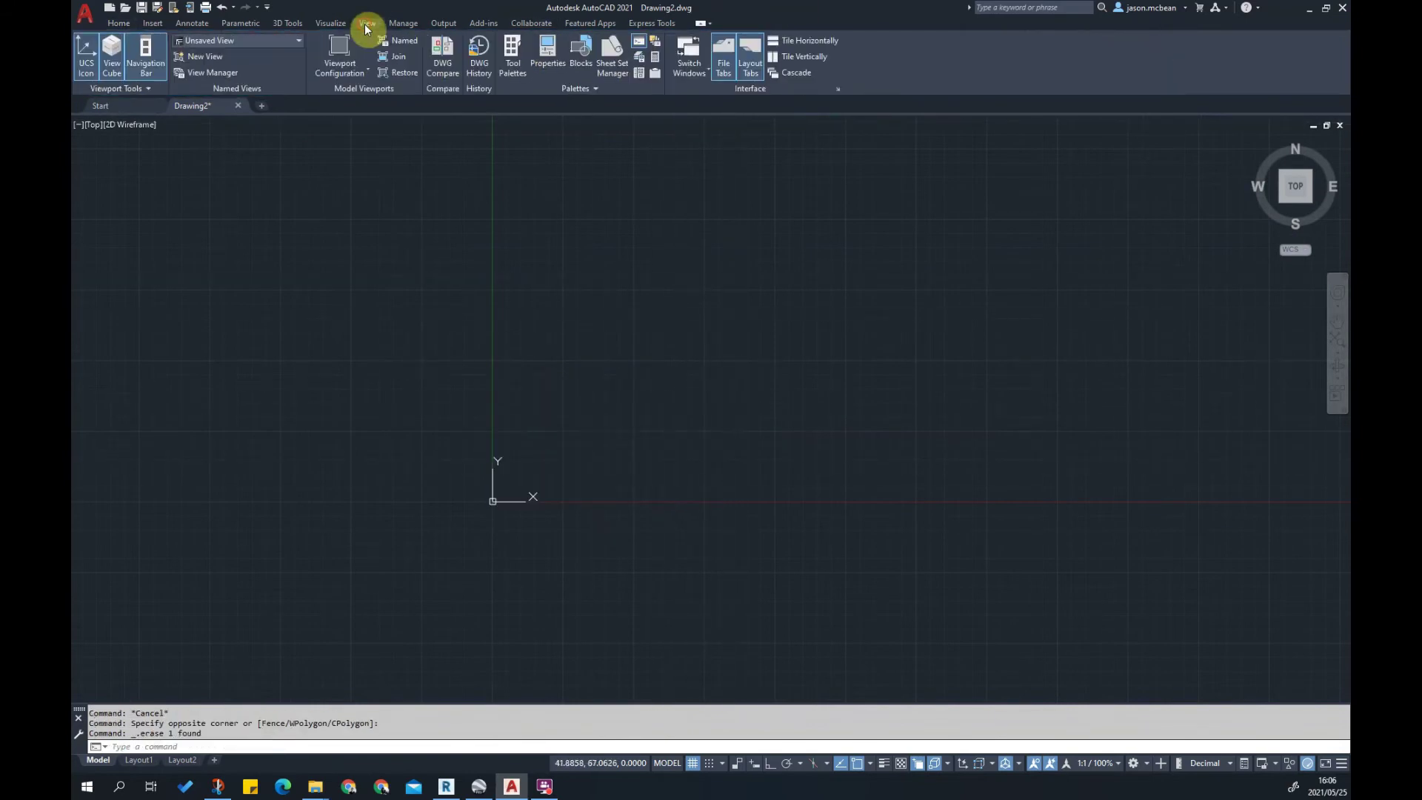
left_click(655, 73)
left_click(657, 321)
right_click(658, 322)
left_click(696, 393)
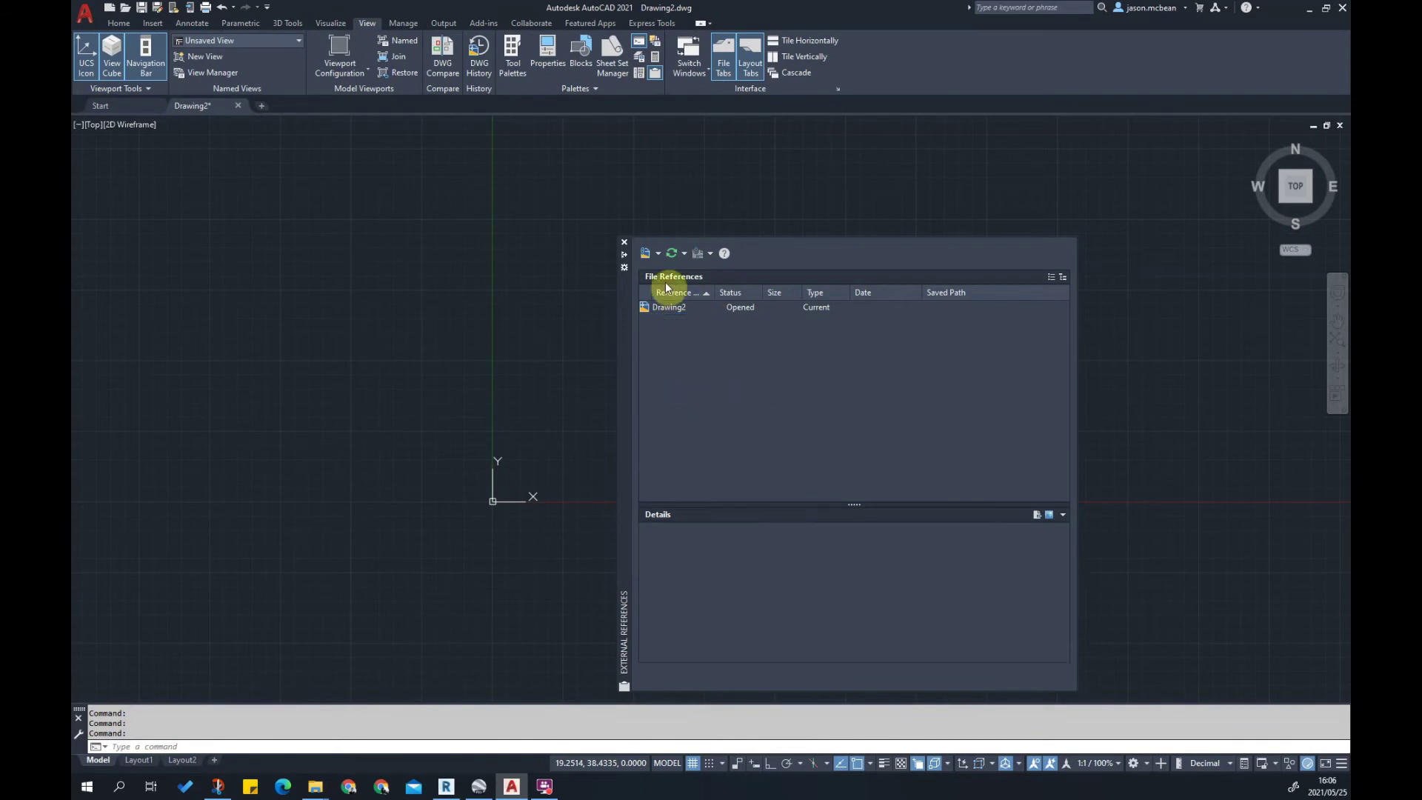
Attach Site.jpg from the Desktop as an image reference
left_click(659, 254)
left_click(696, 289)
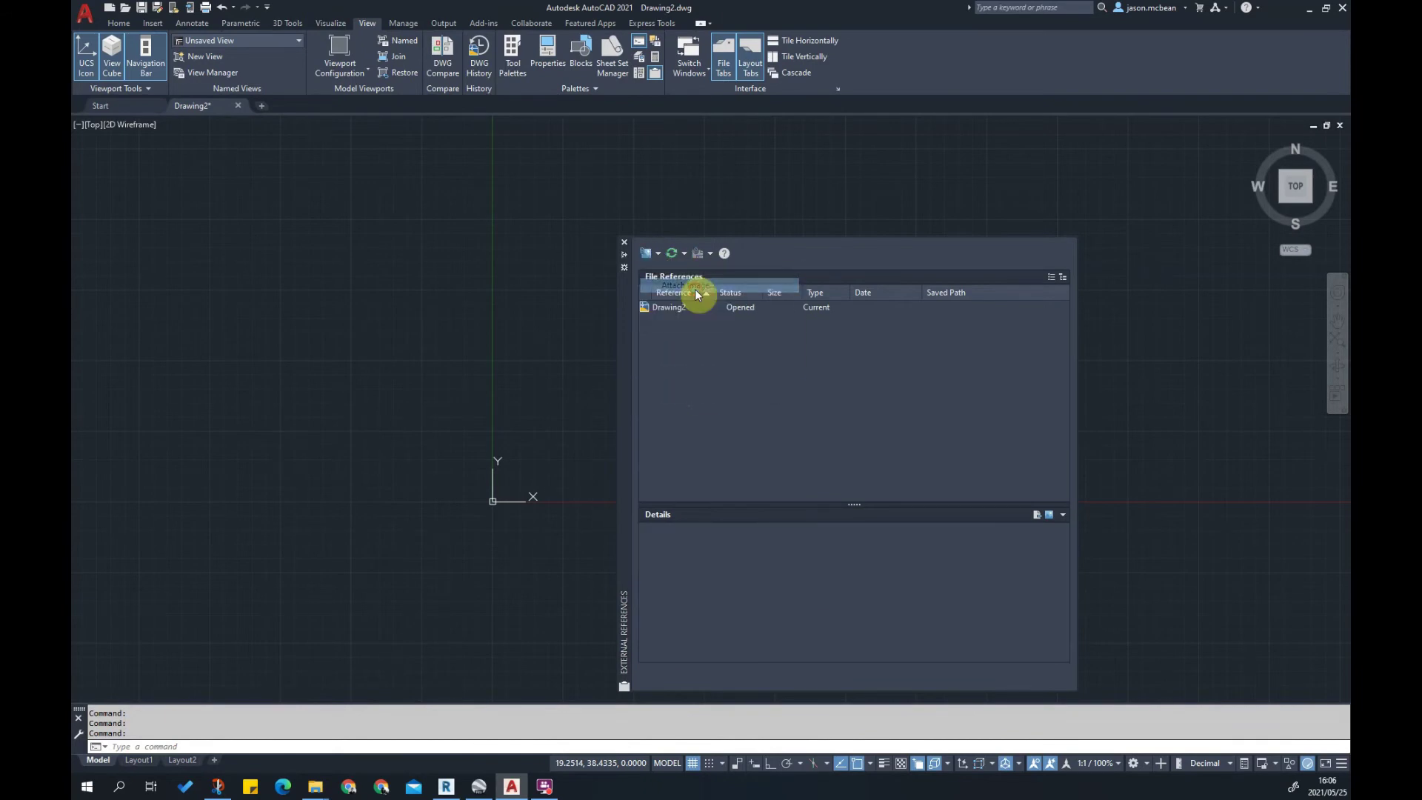
left_click(633, 324)
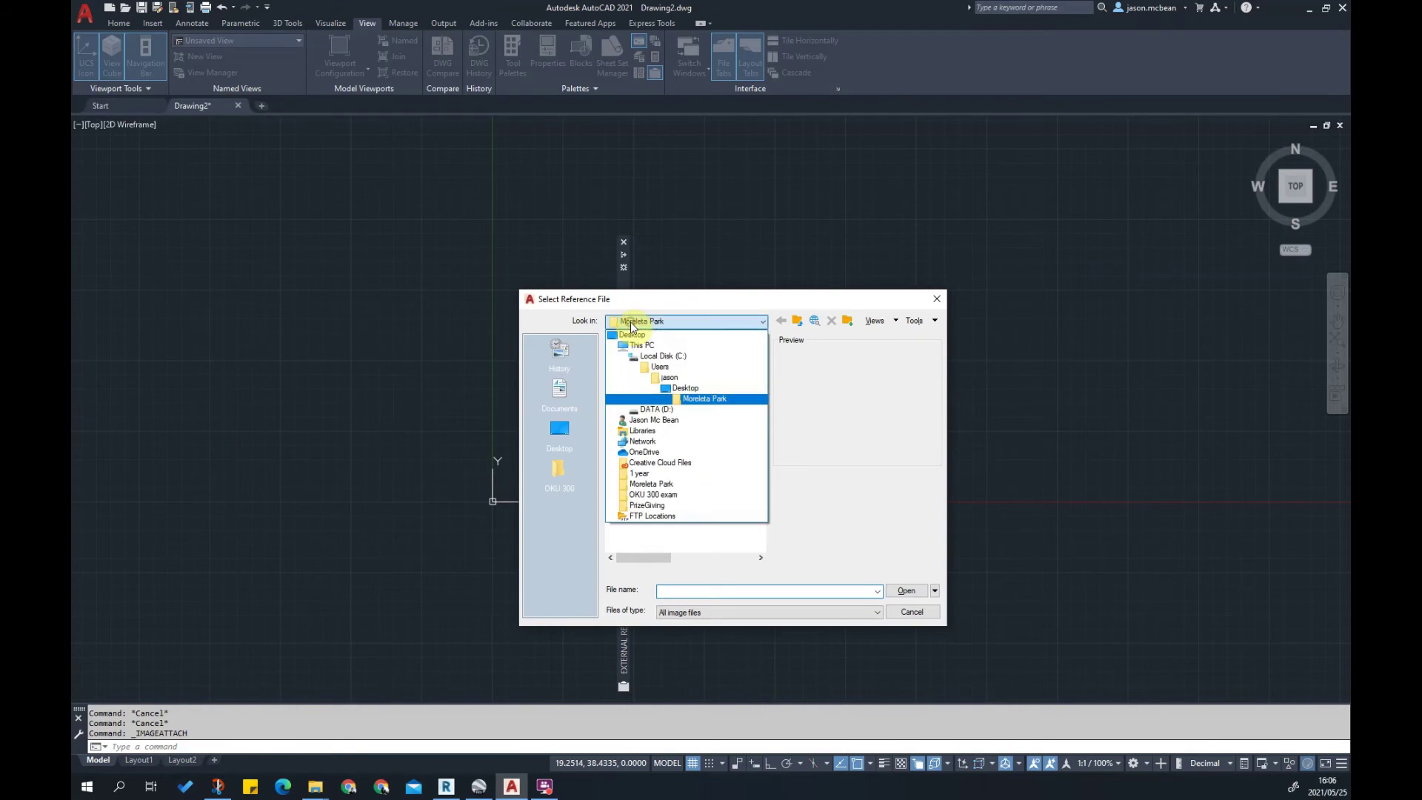
left_click(642, 334)
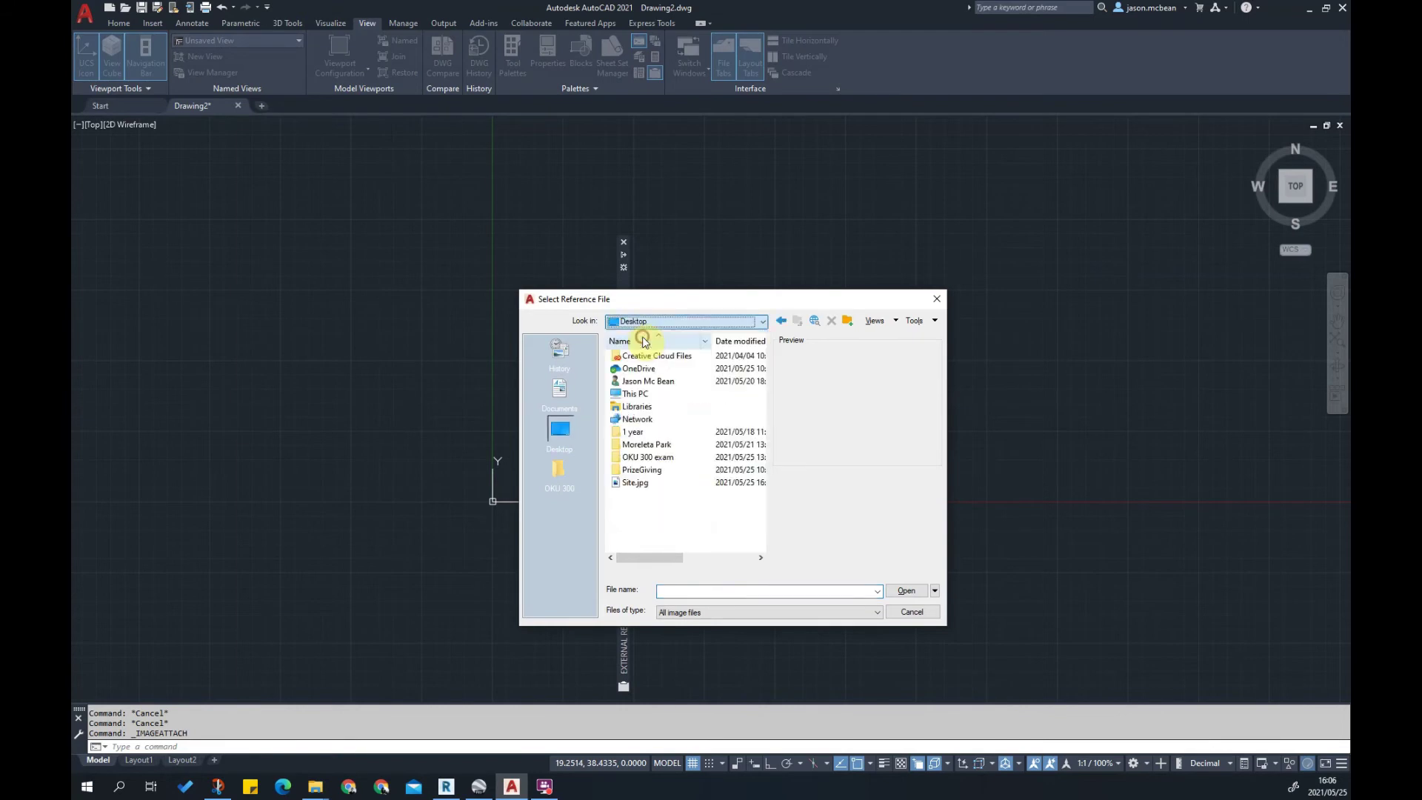
left_click(635, 484)
left_click(913, 591)
left_click(722, 491)
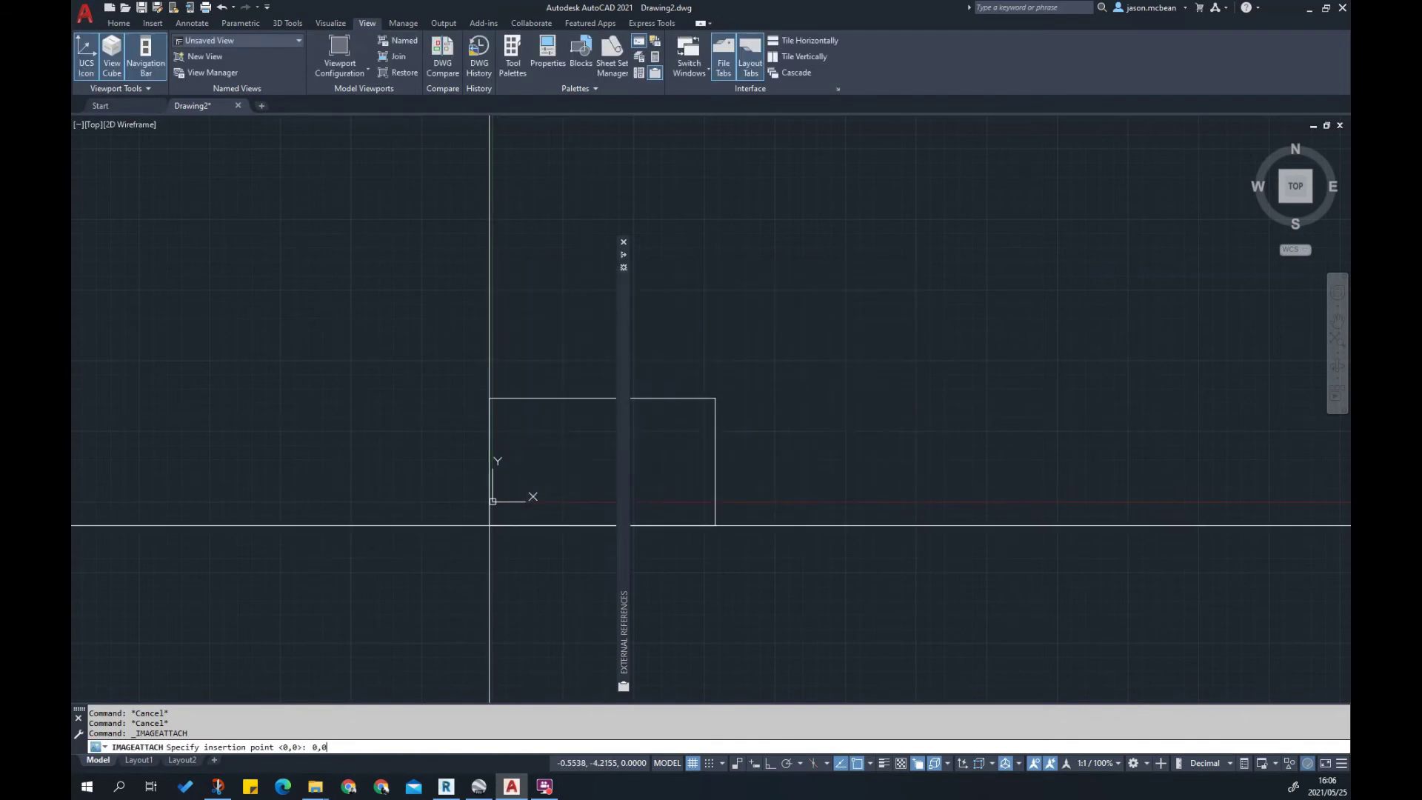
Place the image at 0,0,0, center it in view and close the references palette
type("0,0,0")
key("Return")
key("Return")
key("Return")
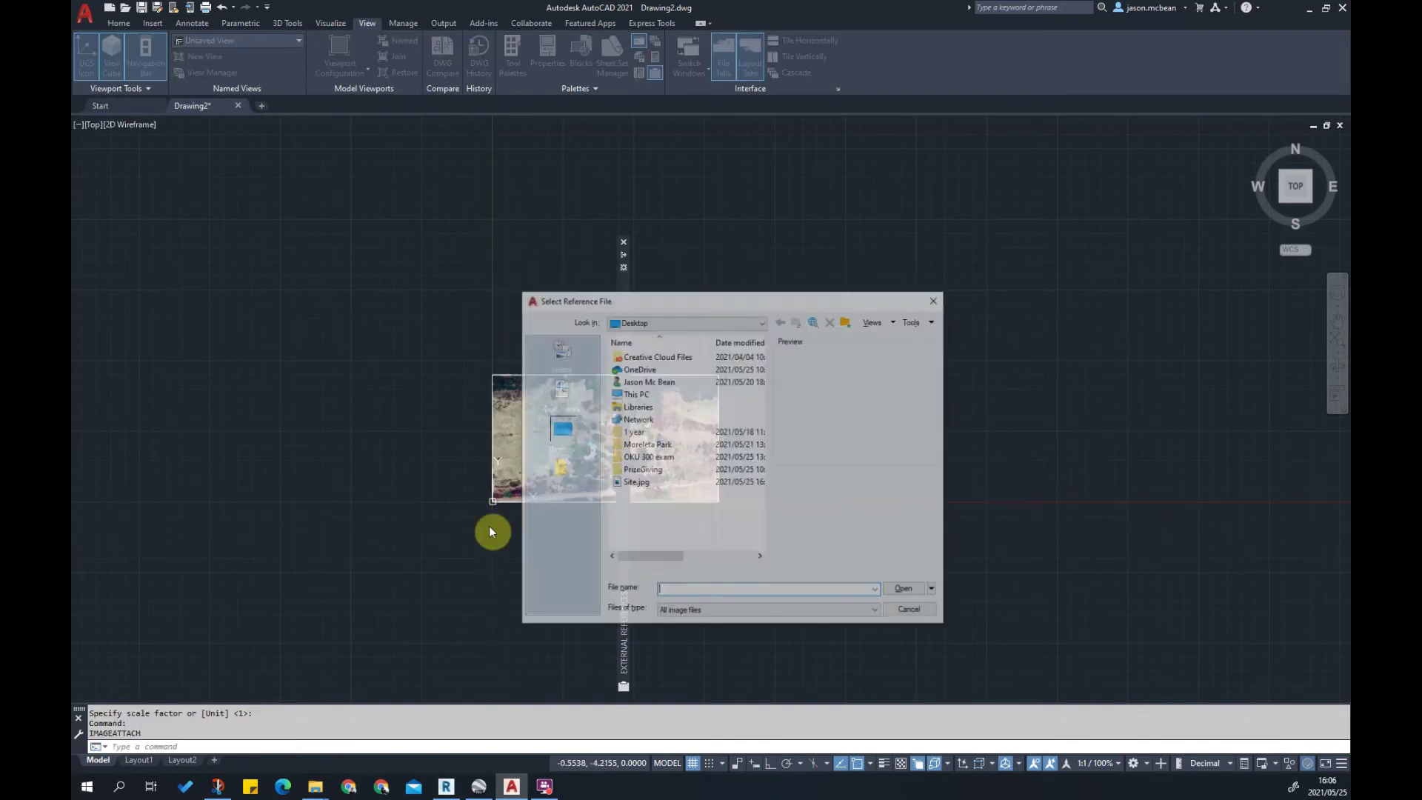
key("Escape")
key("Escape")
scroll(755, 425, "down", 6)
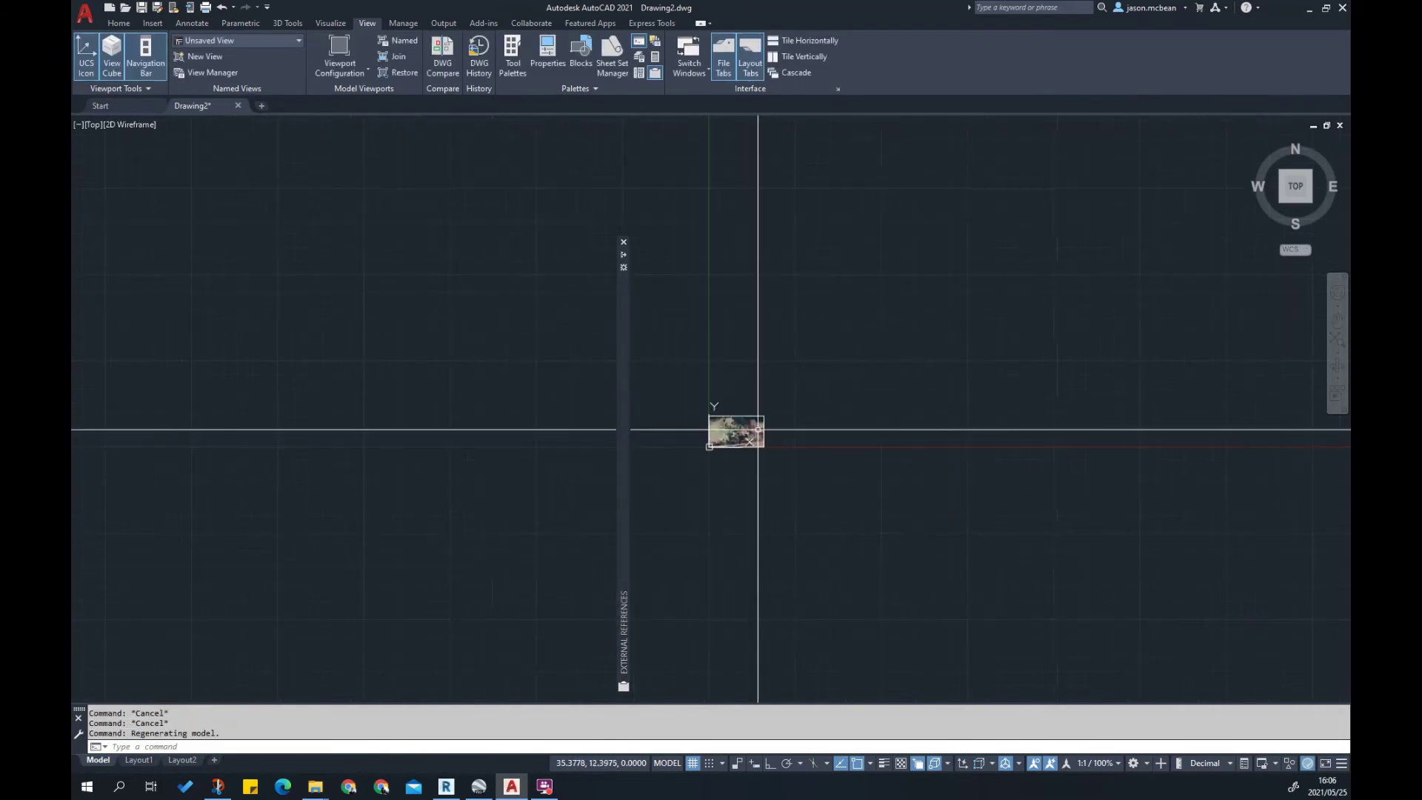
middle_click_drag(756, 425, 632, 433)
scroll(631, 433, "up", 6)
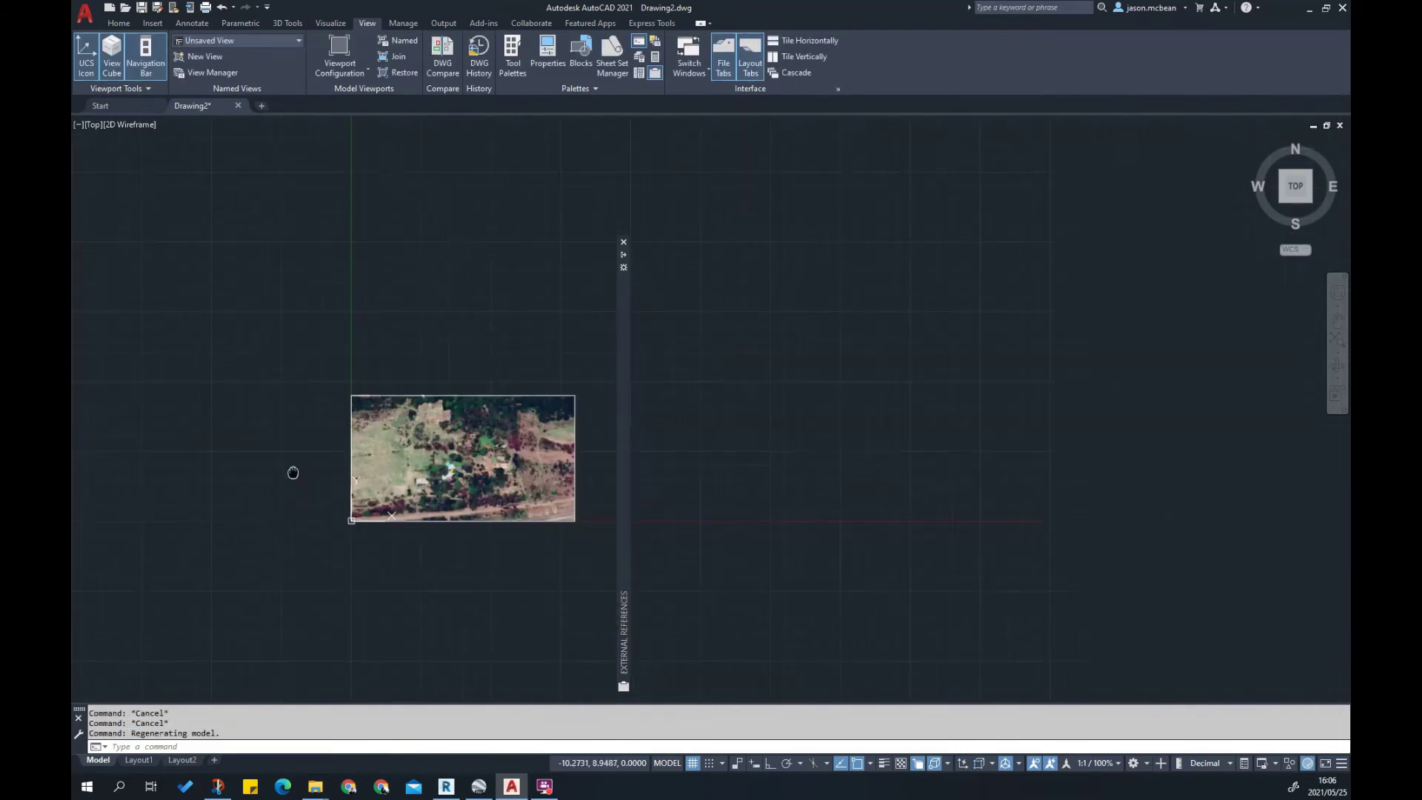
left_click(624, 244)
Open XREF and unload, then reload, the Site image reference
type("xref")
key("Return")
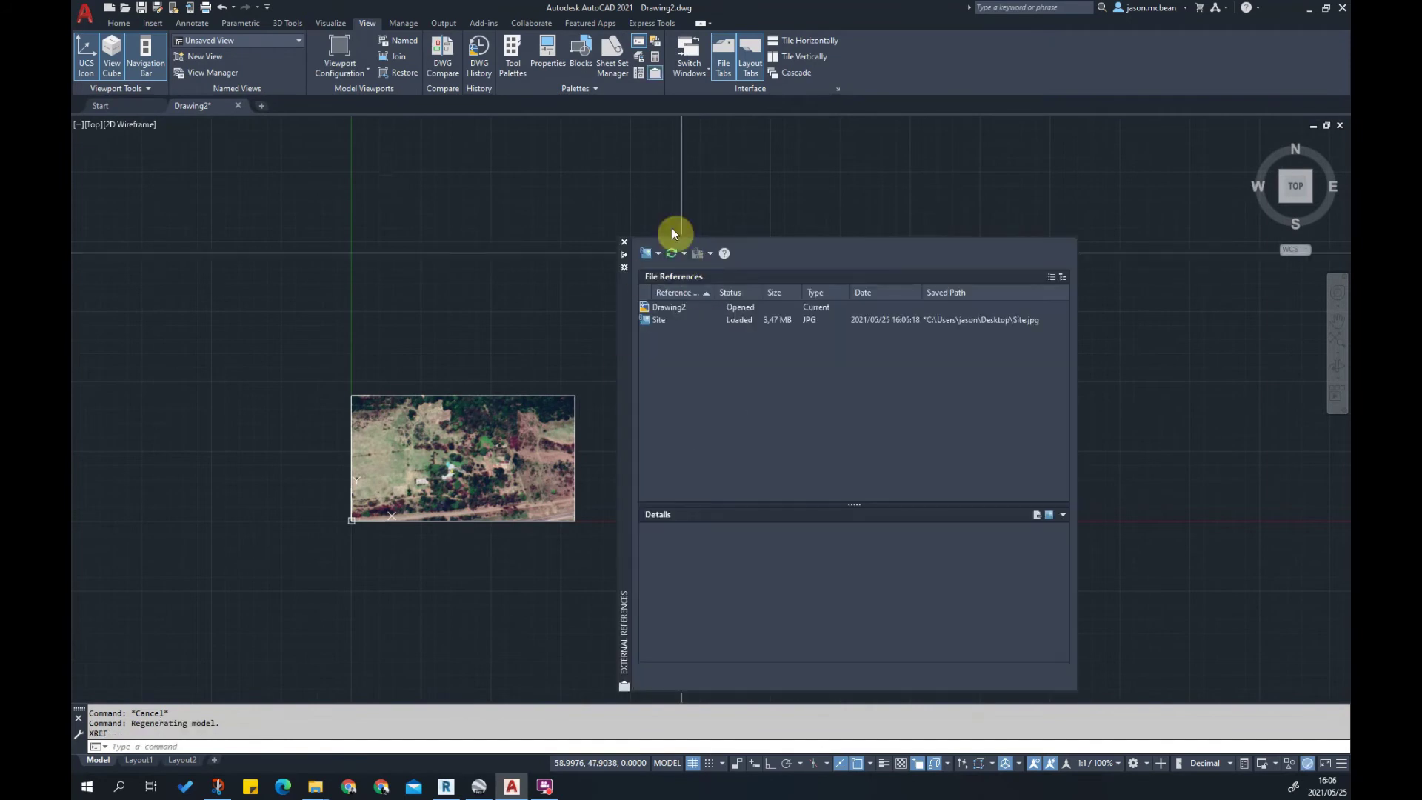
left_click(664, 323)
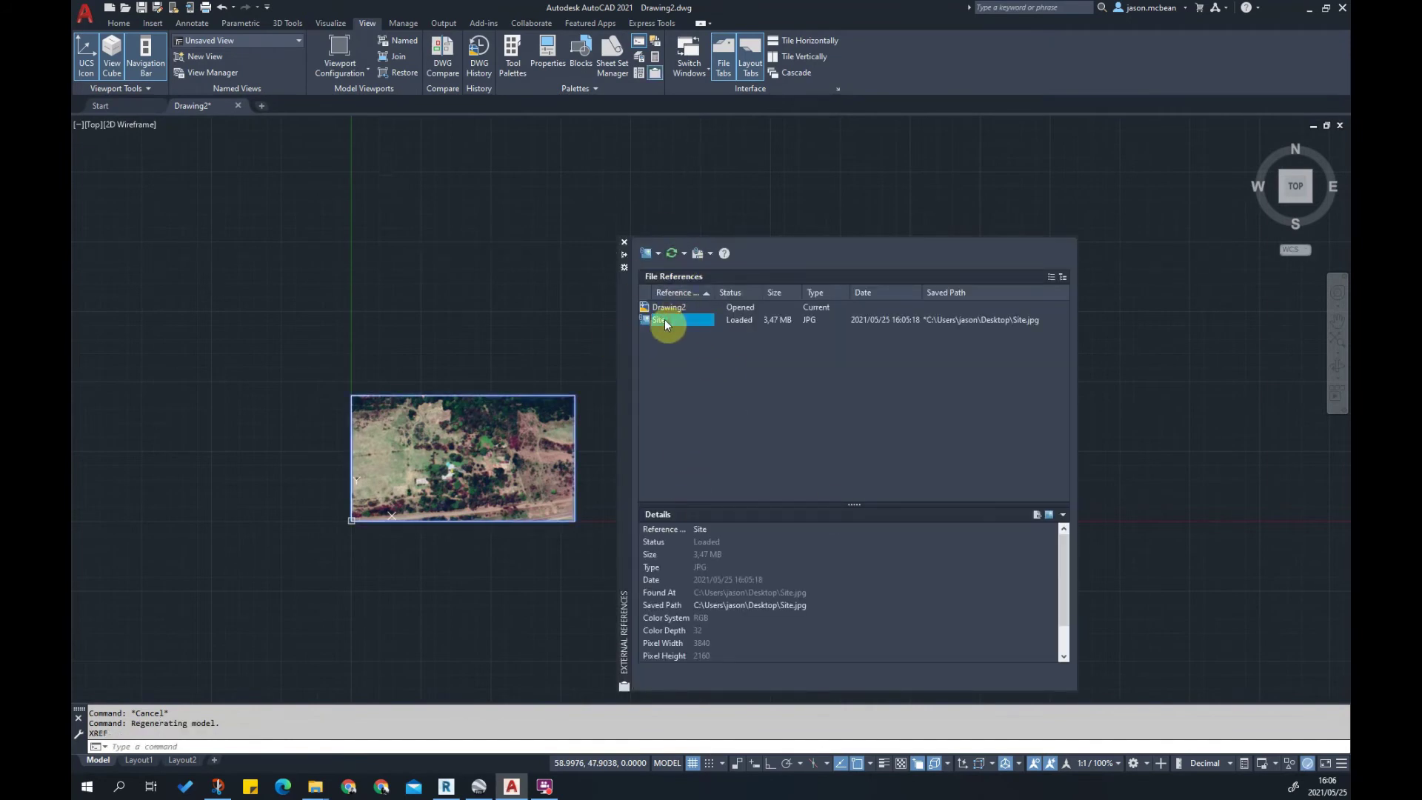
right_click(664, 323)
left_click(700, 361)
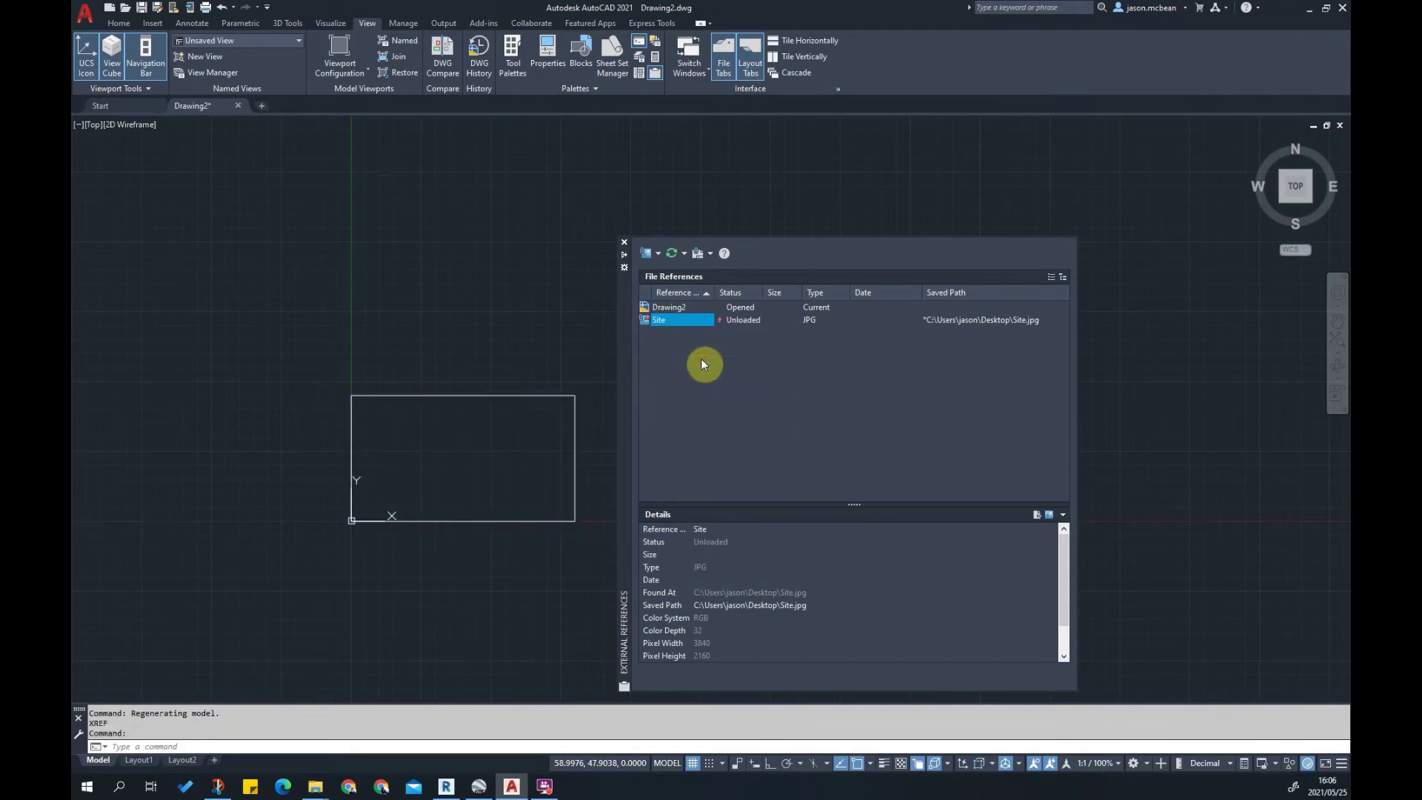
right_click(673, 321)
left_click(711, 380)
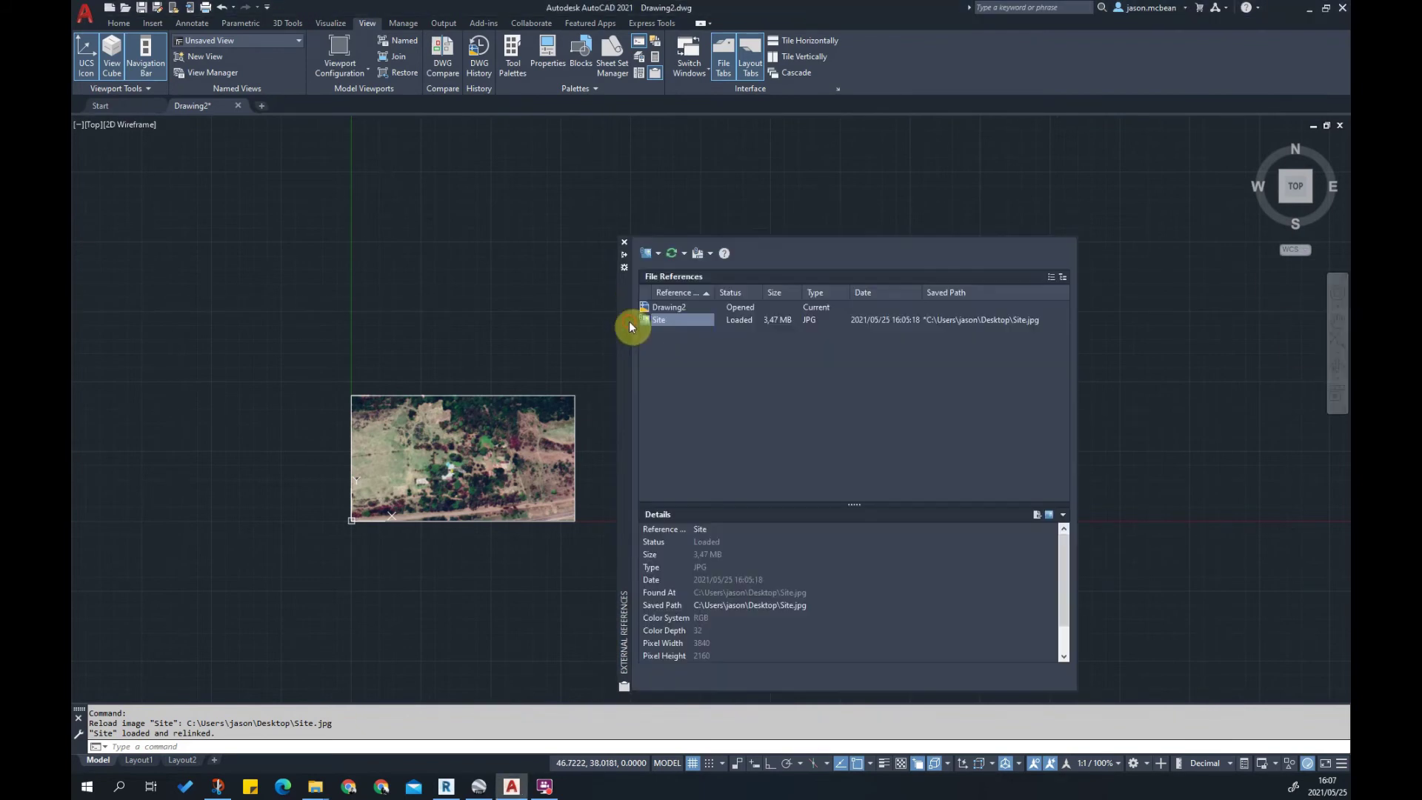
Check the reference menus without choosing anything, then return to the drawing so the palette collapses
right_click(689, 319)
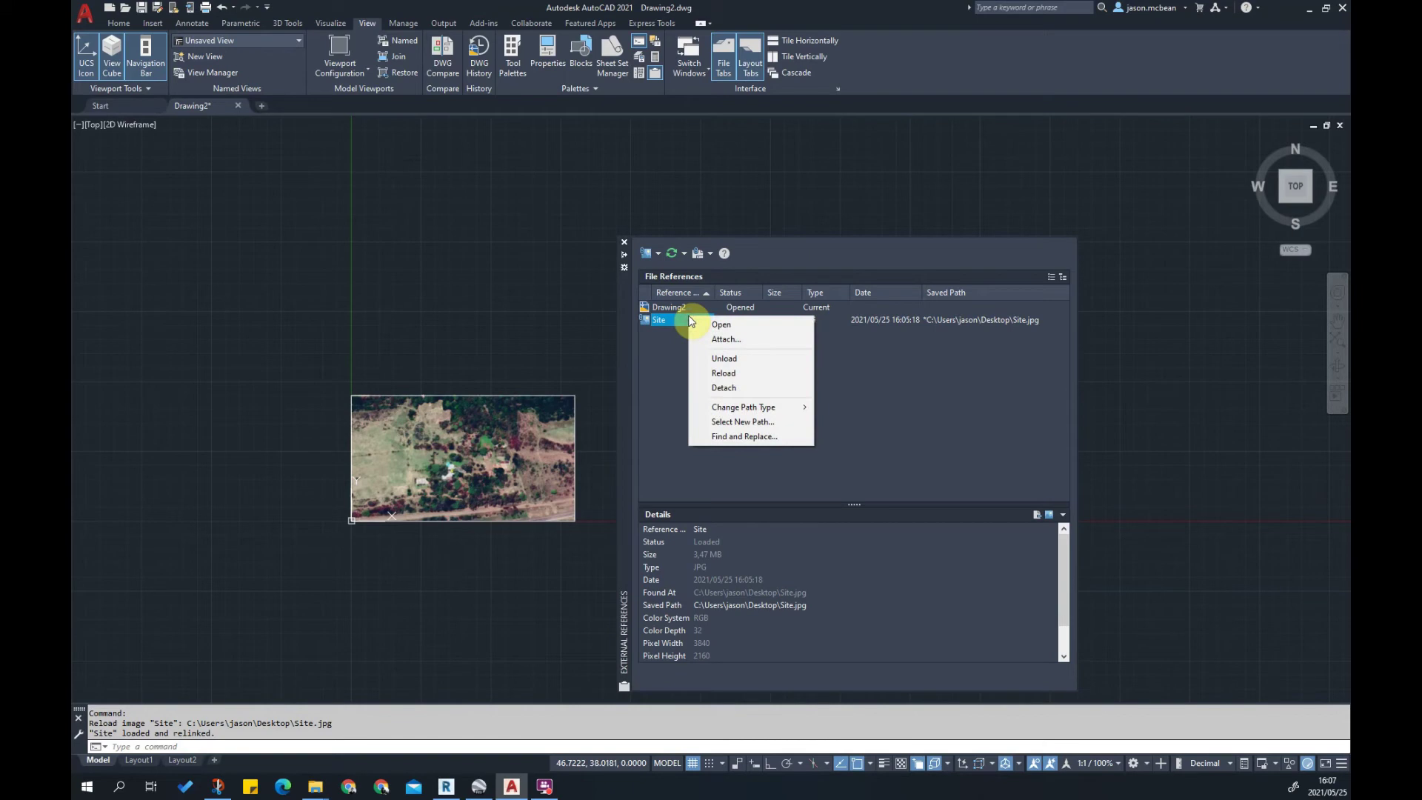
left_click(1024, 319)
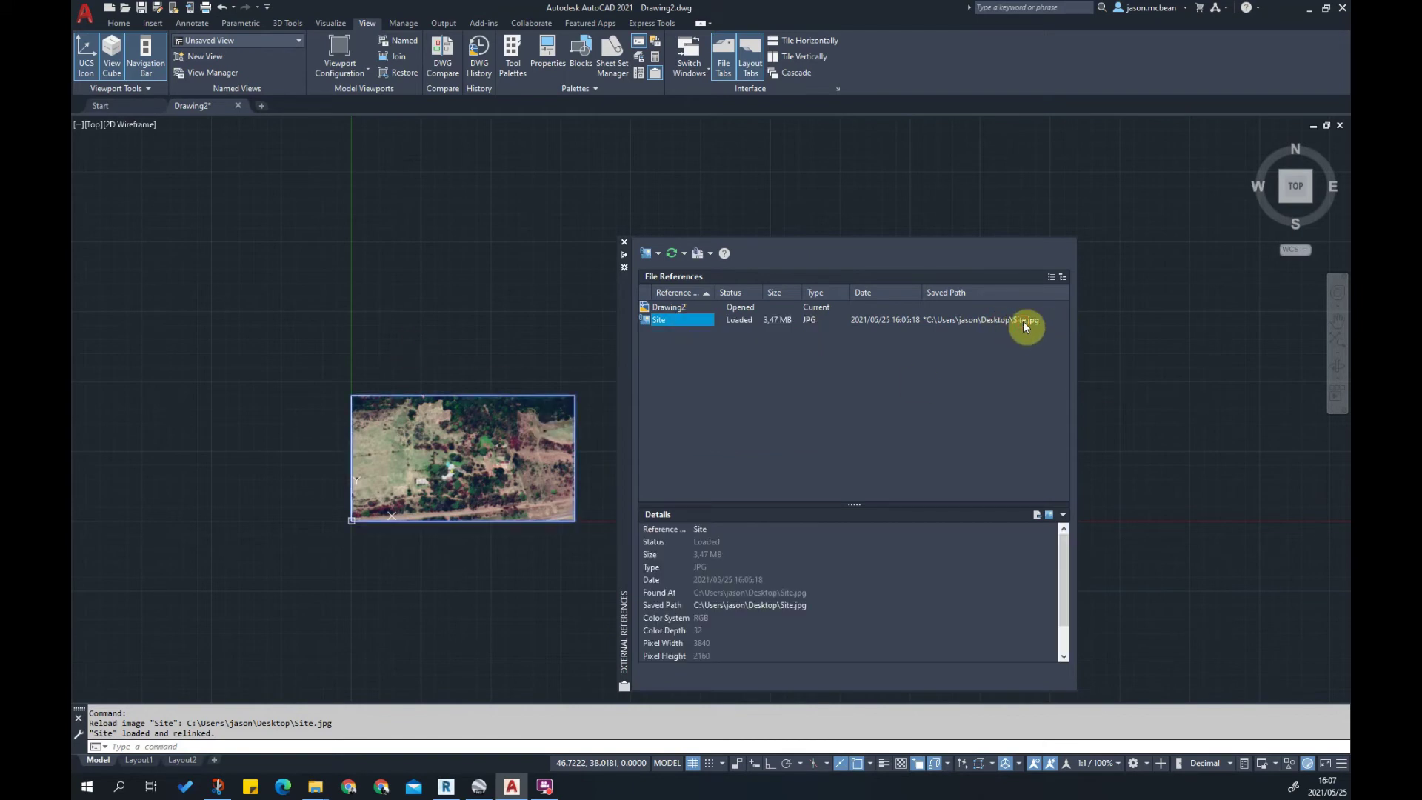
right_click(1033, 321)
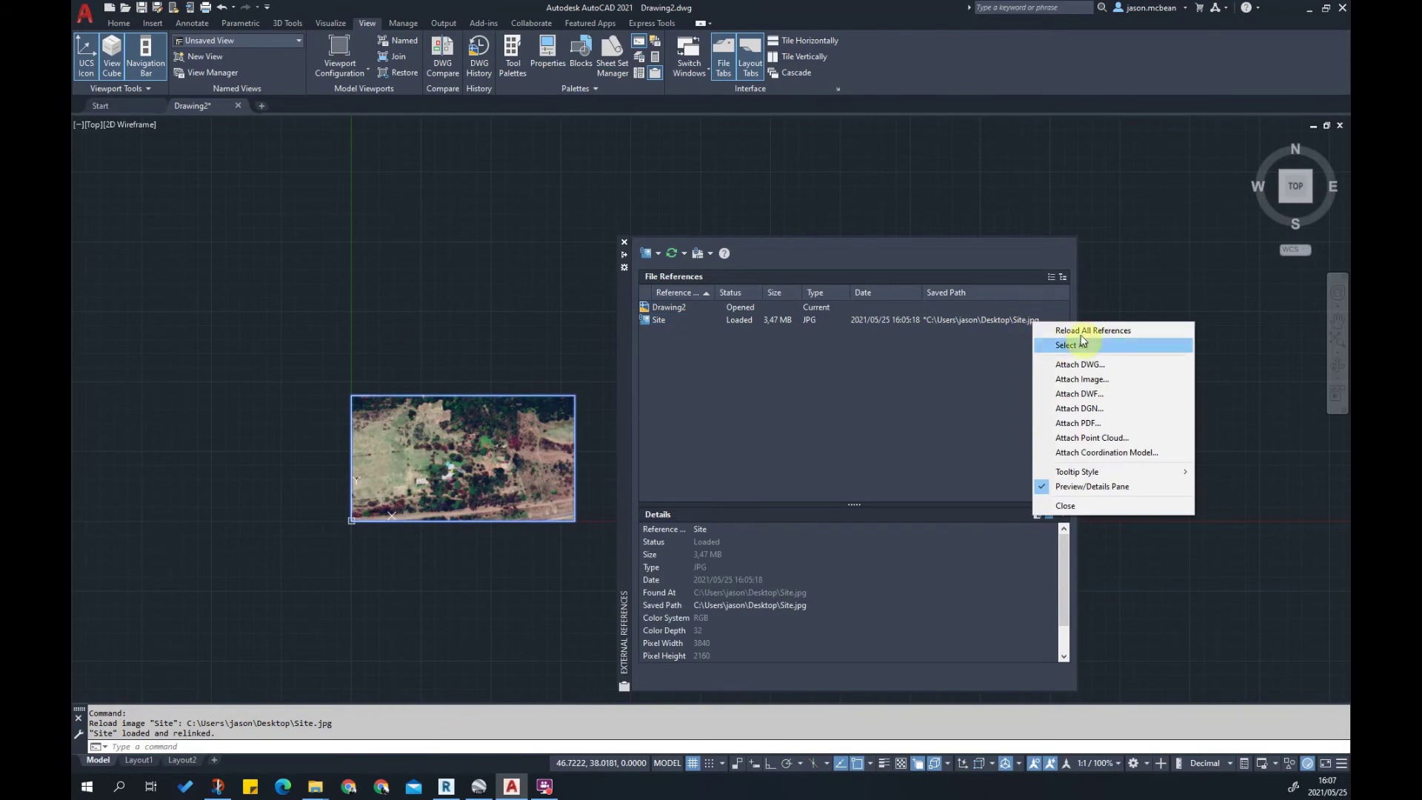
left_click(874, 400)
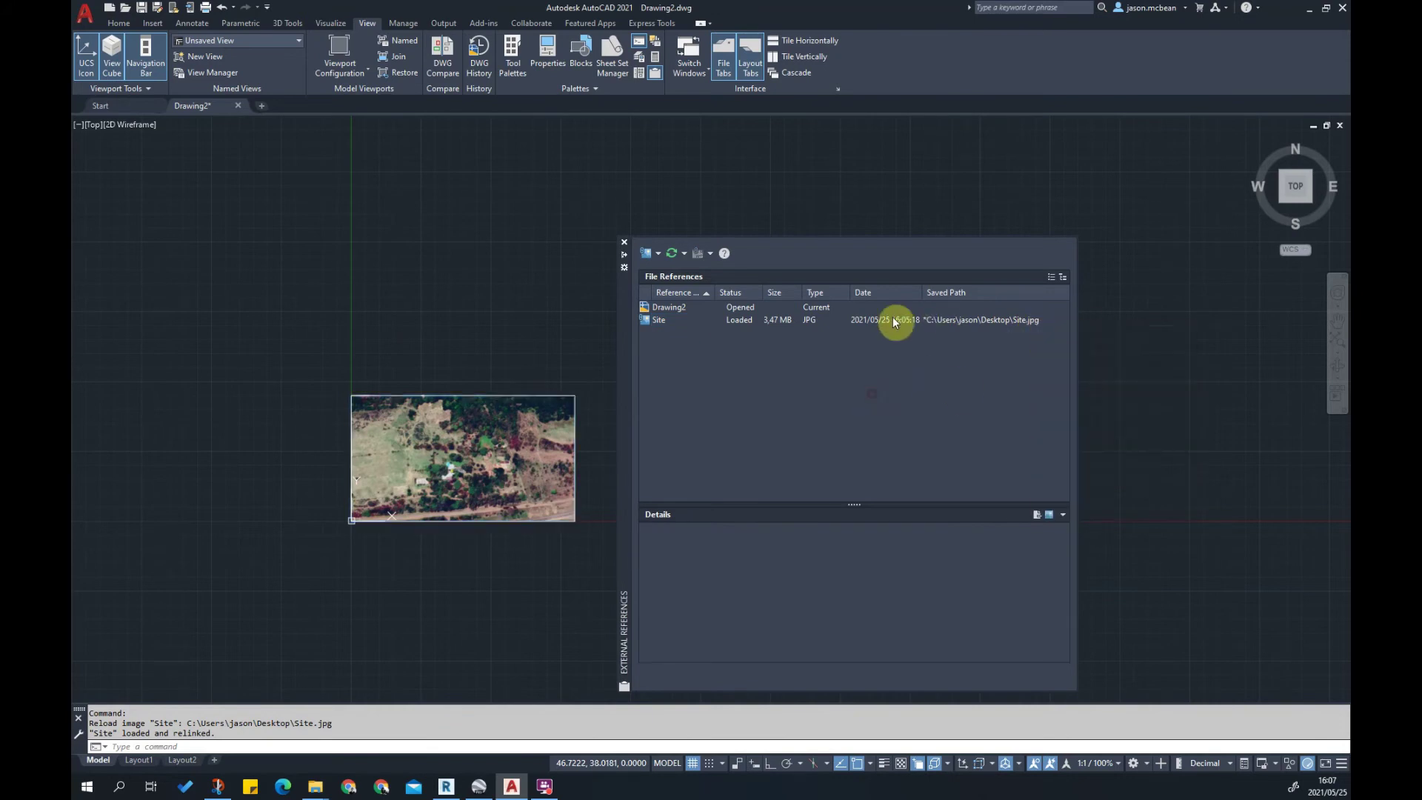
left_click(662, 319)
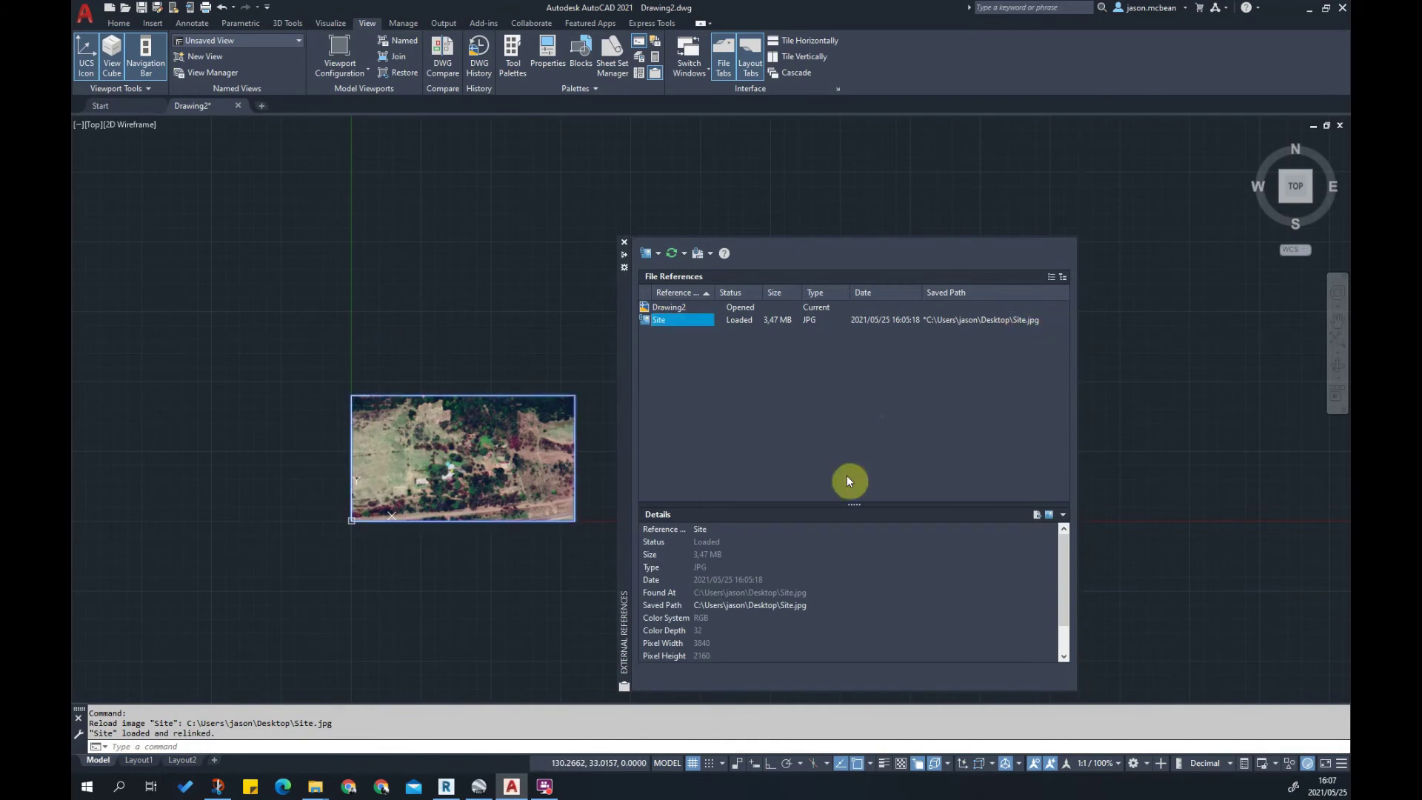
left_click(459, 271)
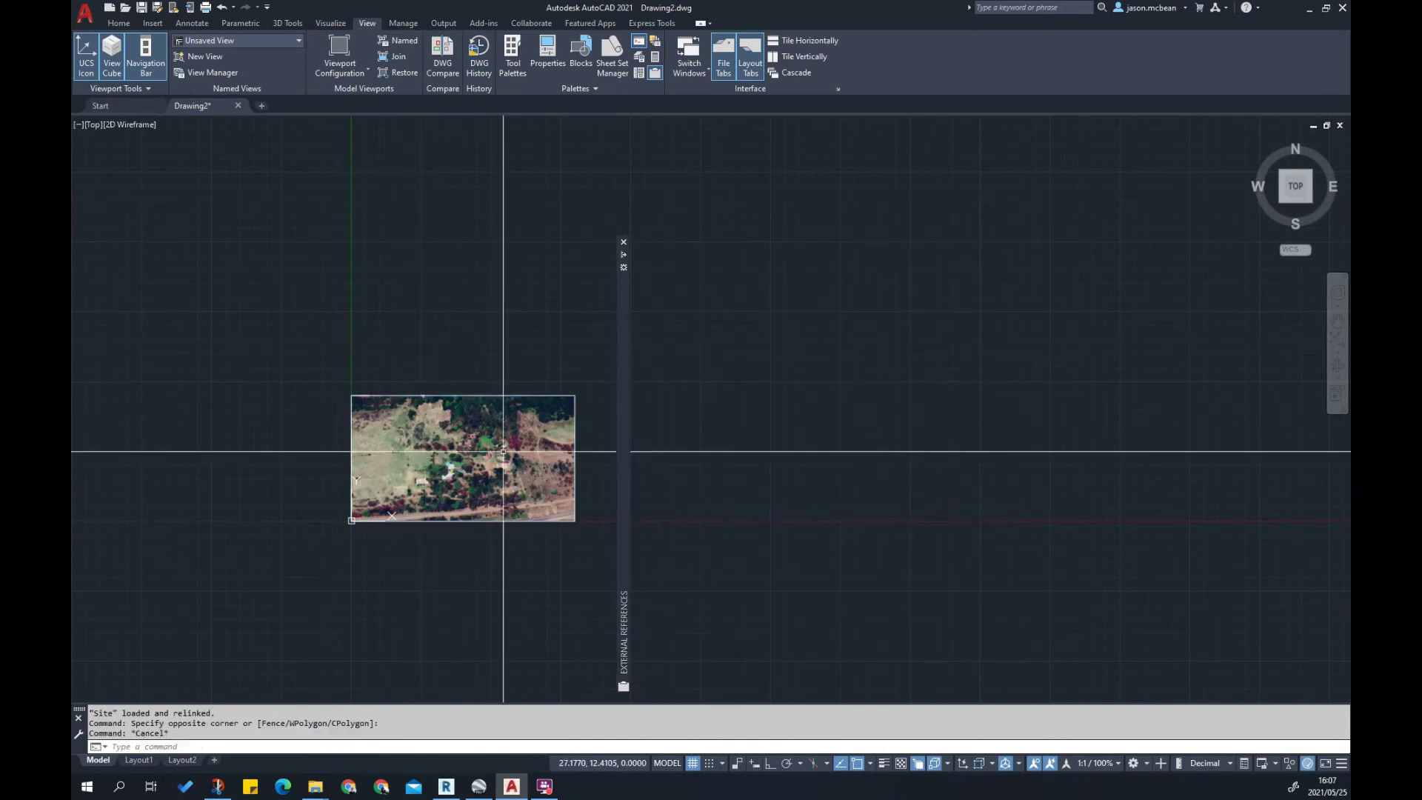
Create a new layer named Image in Layer Properties
left_click(501, 448)
left_click(109, 22)
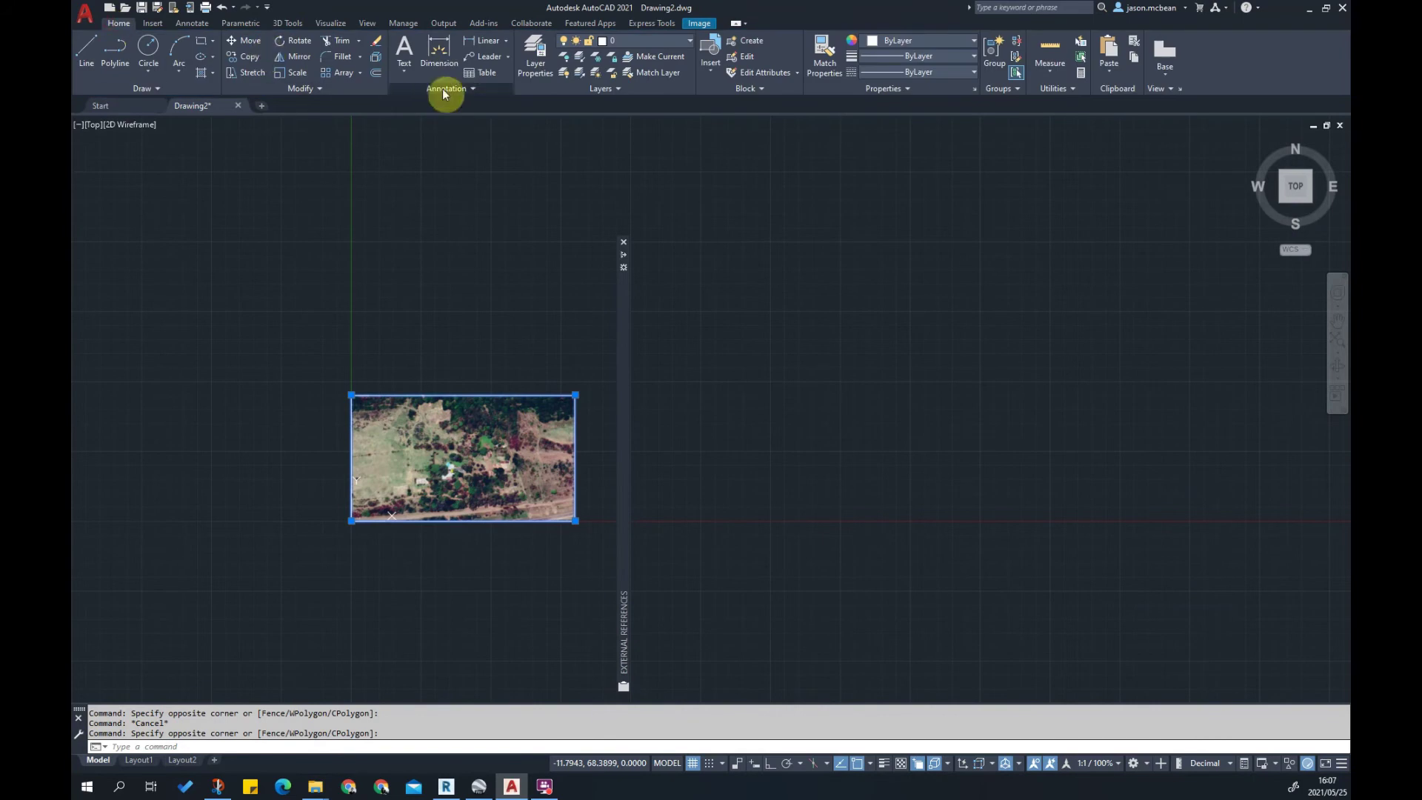
left_click(533, 59)
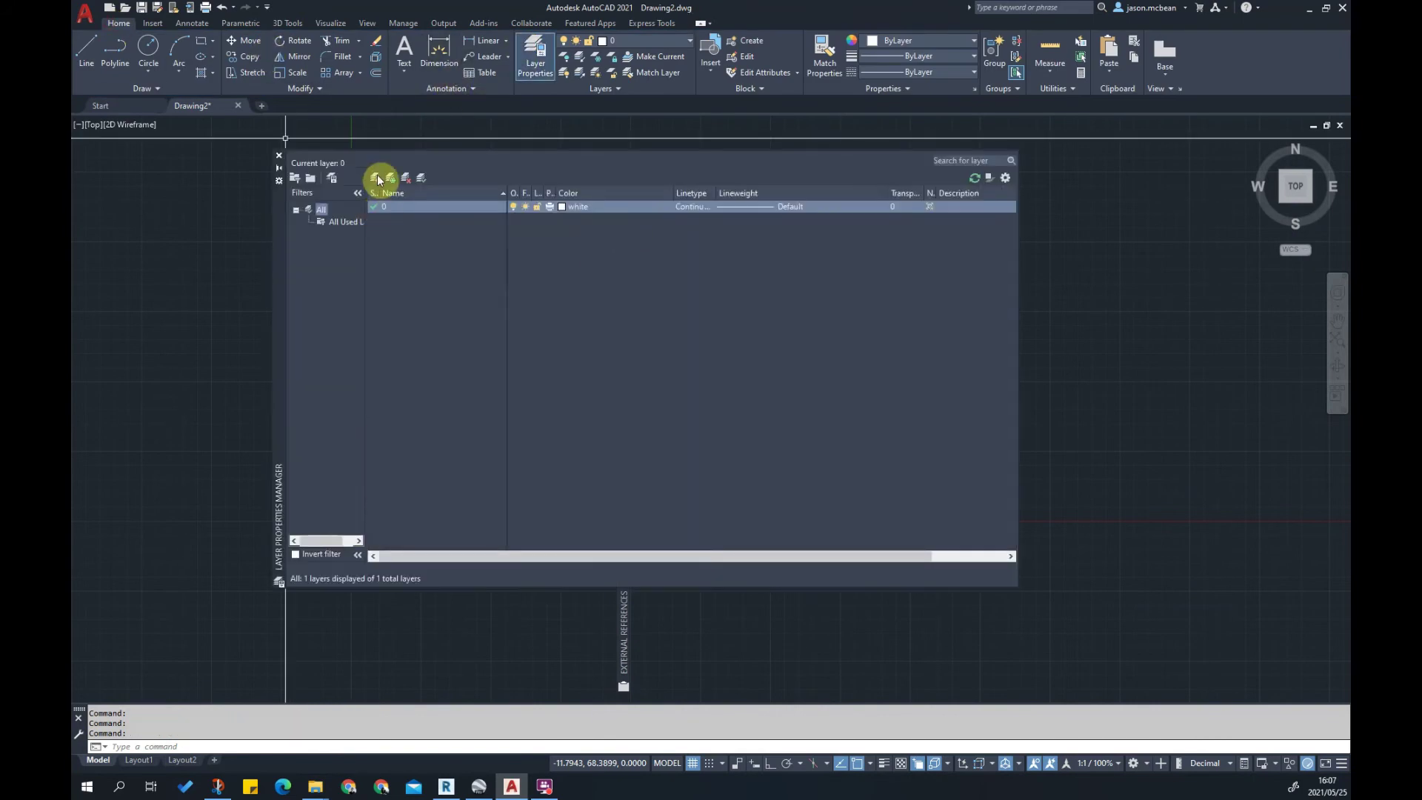
left_click(376, 178)
type("Image")
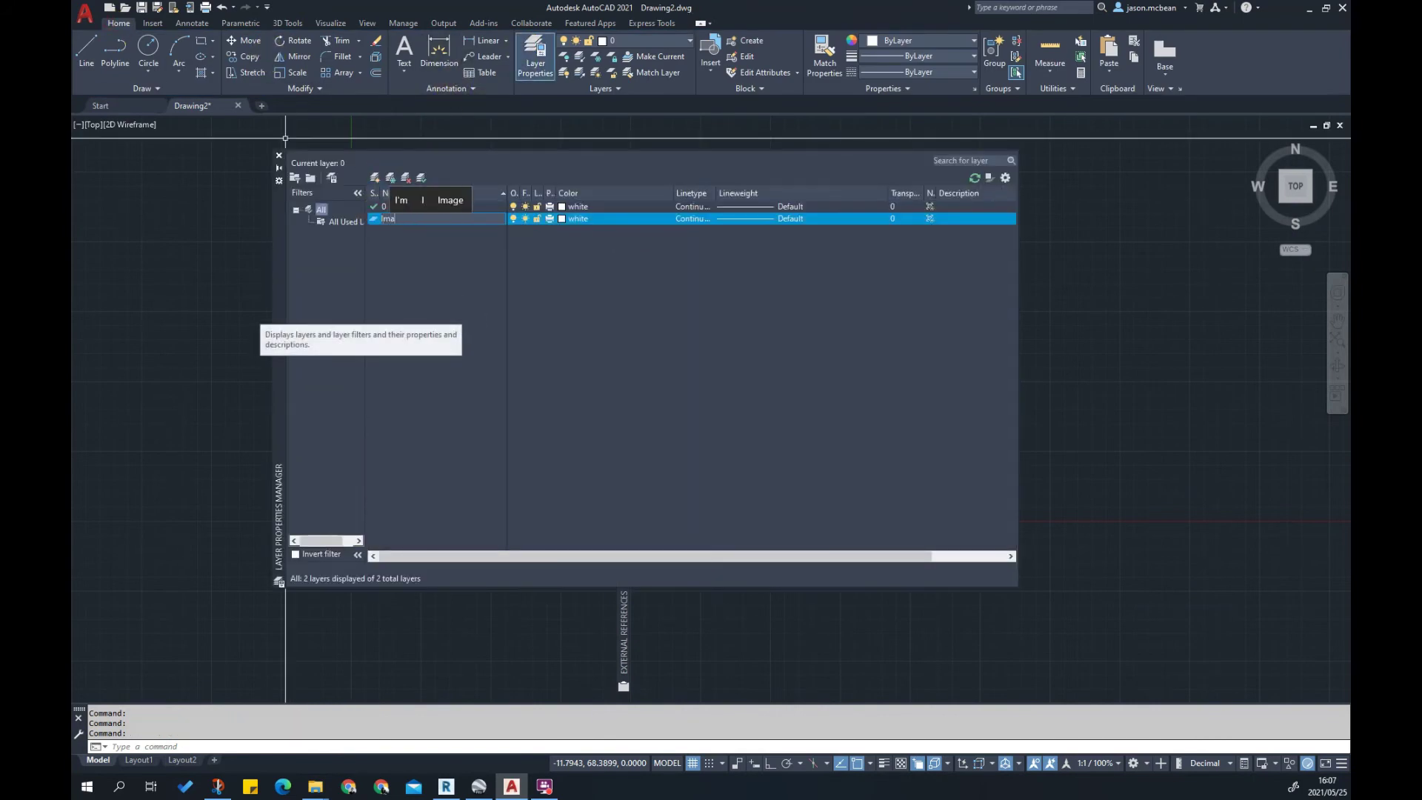
key("Return")
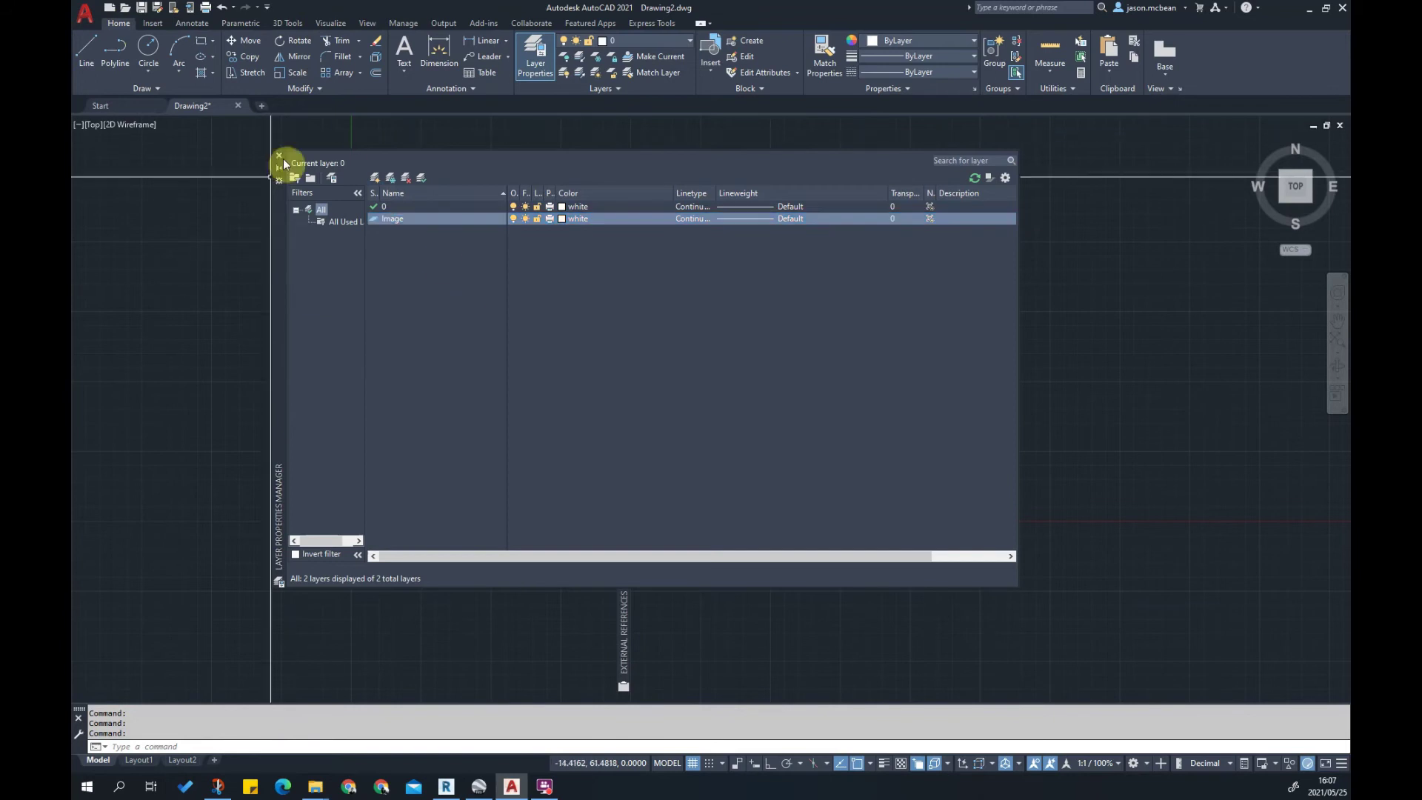
left_click(279, 155)
Move the selected Site aerial image onto the Image layer via Properties
left_click(364, 451)
left_click(184, 415)
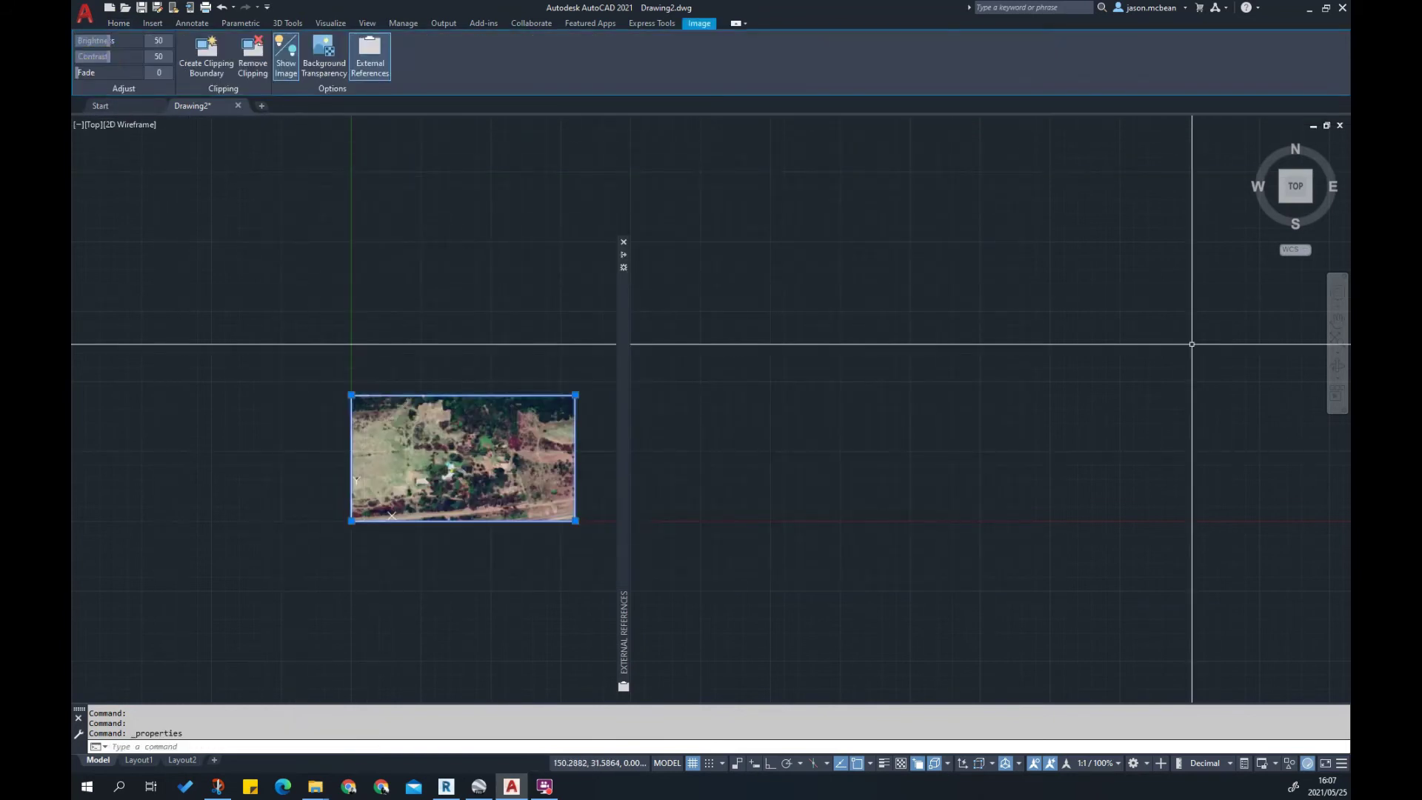
key("ctrl+1")
key("ctrl+1")
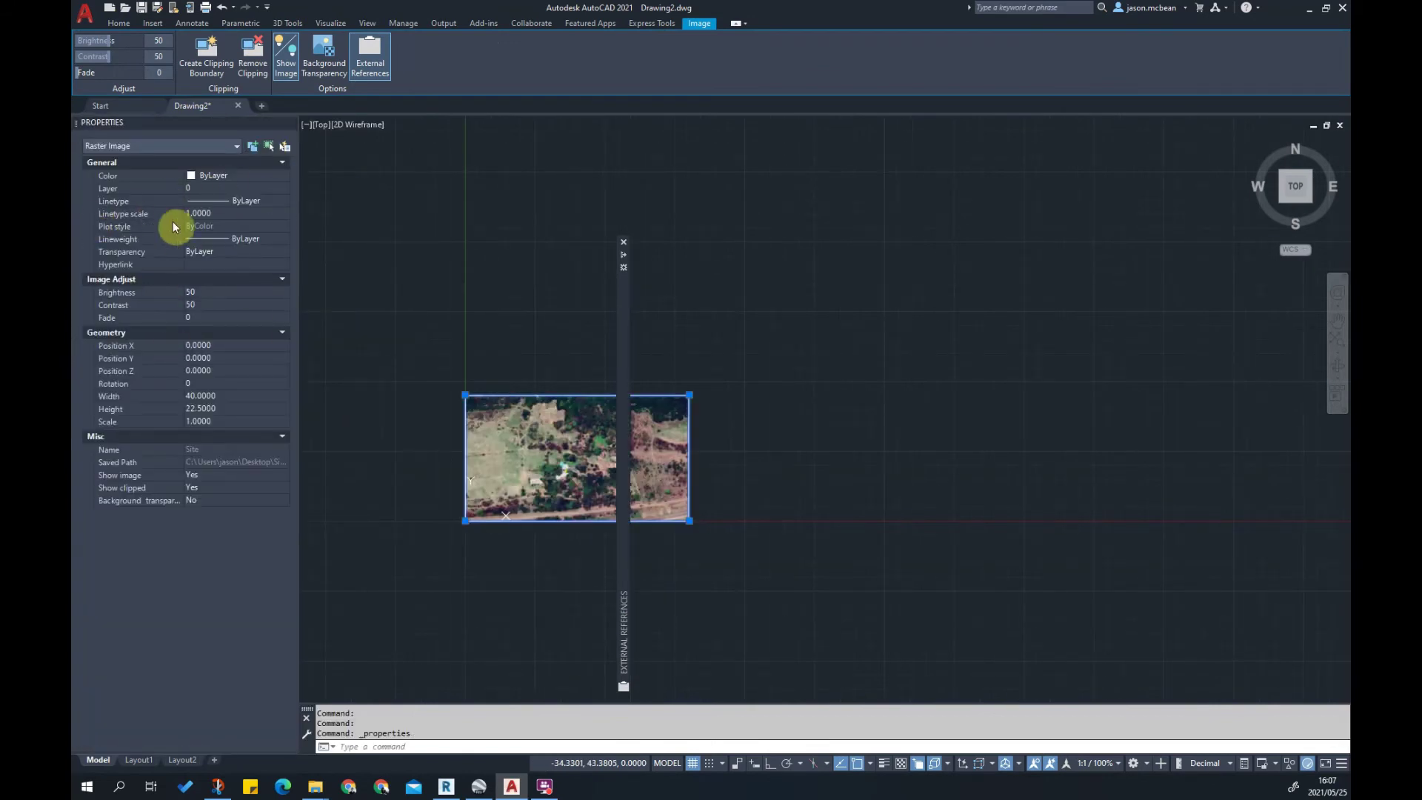
left_click(256, 188)
left_click(239, 212)
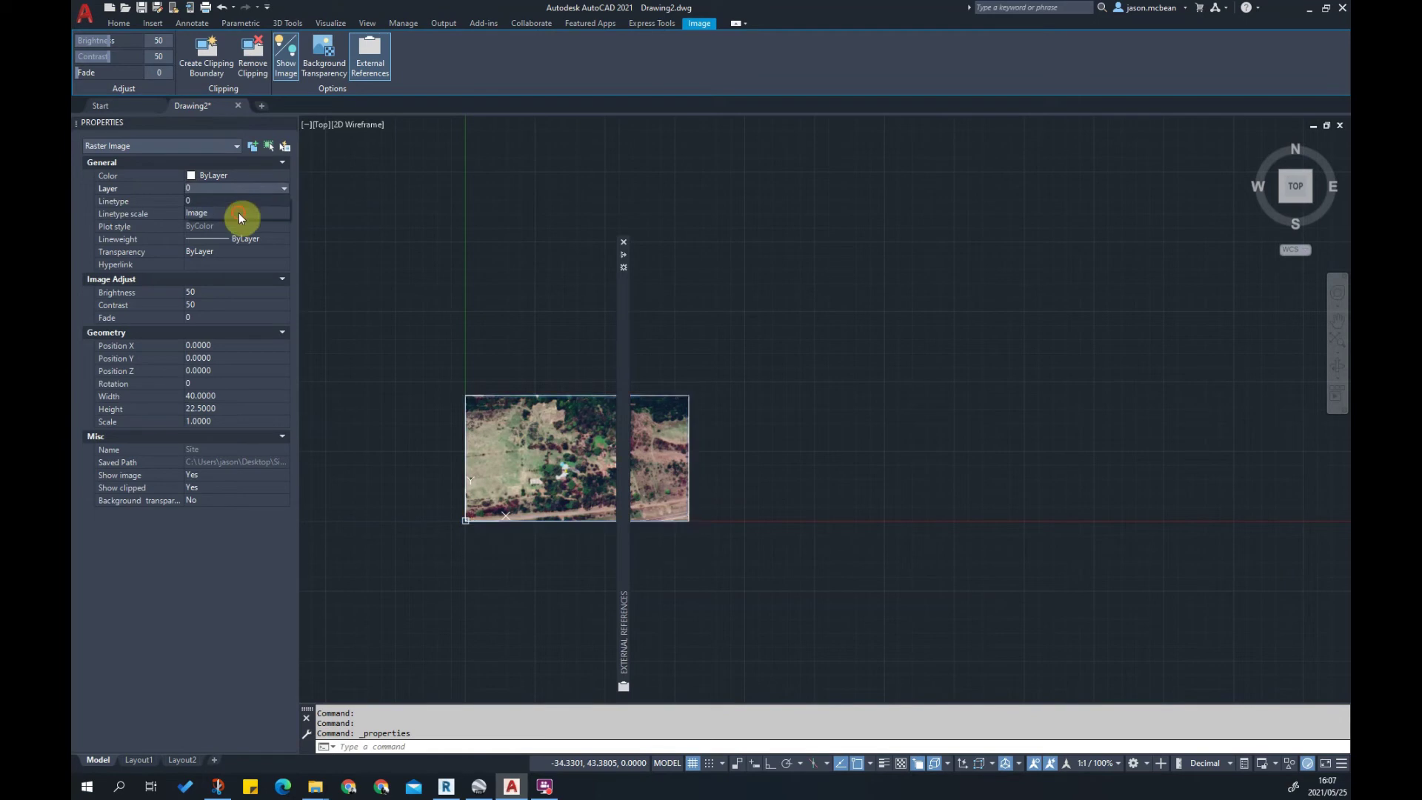
left_click(288, 122)
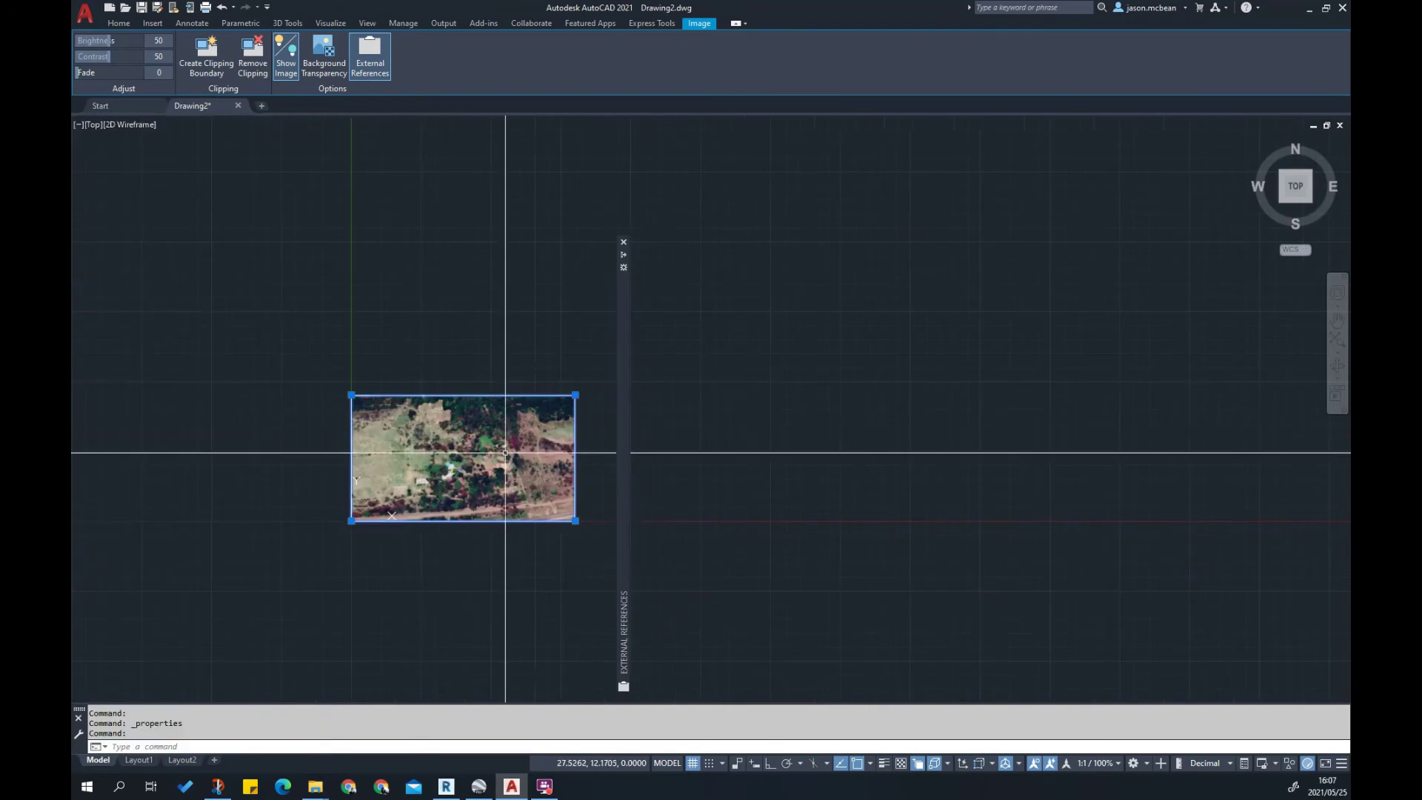
scroll(505, 452, "up", 3)
scroll(515, 493, "down", 6)
scroll(549, 429, "up", 5)
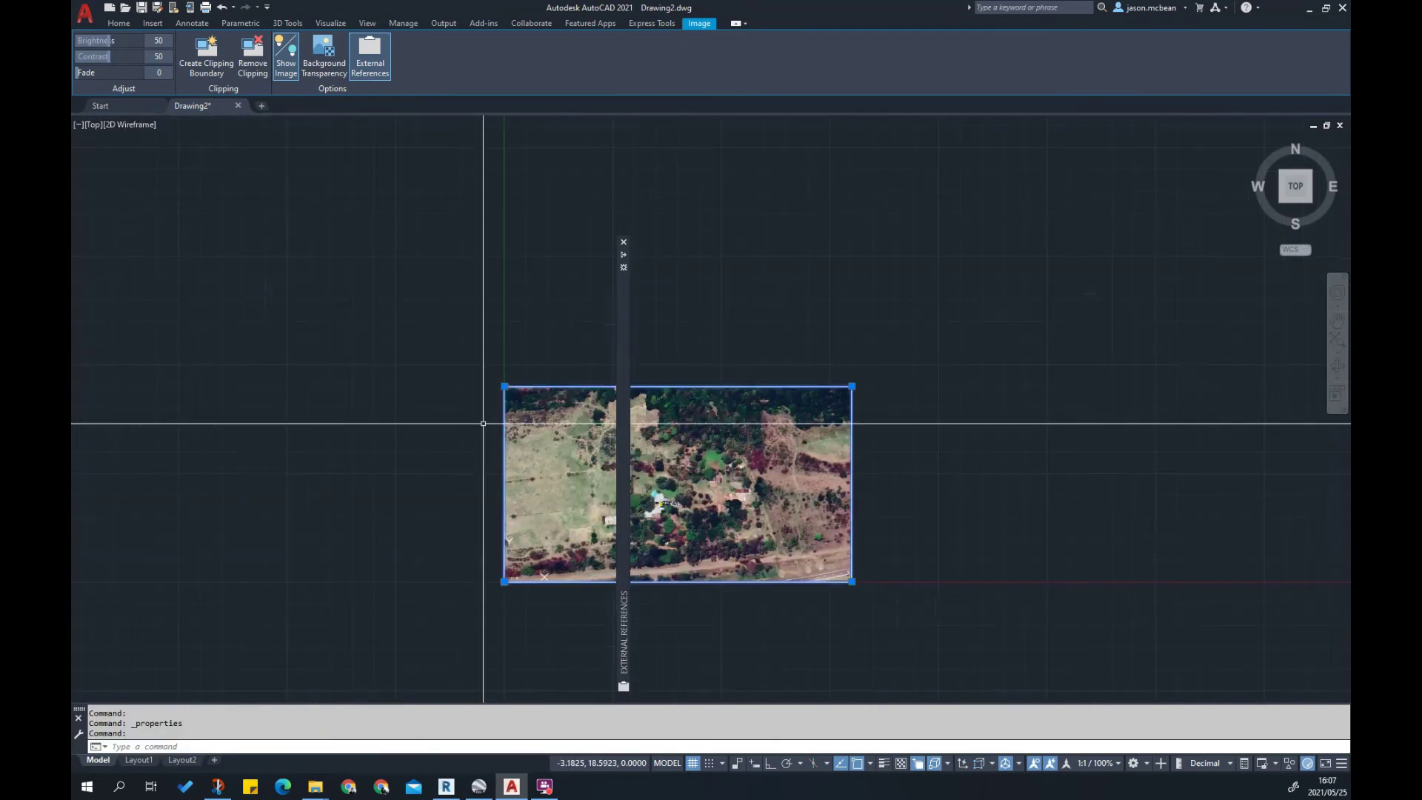
middle_click_drag(483, 423, 274, 373)
middle_click_drag(491, 397, 385, 368)
scroll(355, 457, "up", 4)
scroll(434, 448, "down", 5)
scroll(459, 422, "up", 2)
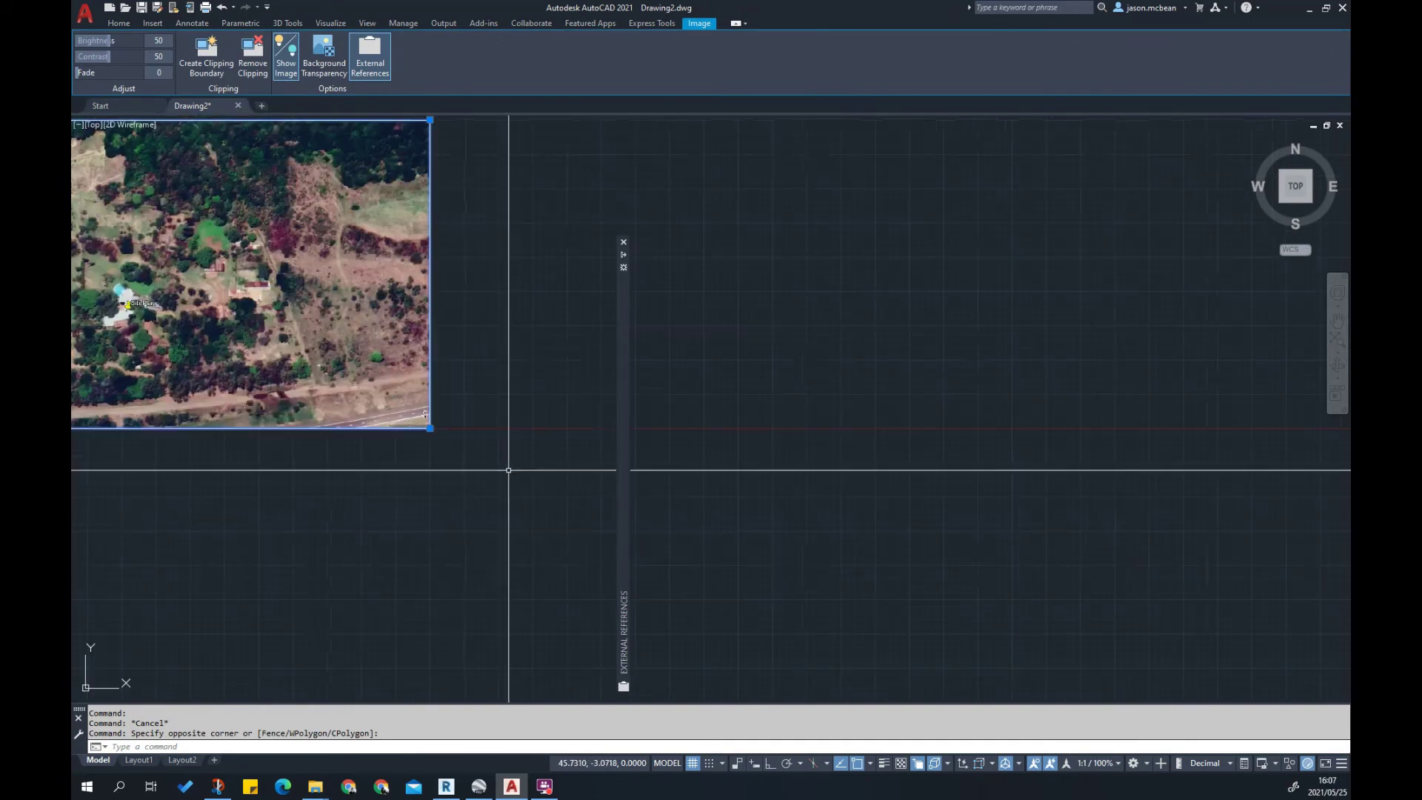
middle_click_drag(375, 412, 692, 513)
key("Escape")
key("Escape")
mouse_move(625, 371)
left_click_drag(624, 379, 829, 299)
scroll(651, 311, "up", 4)
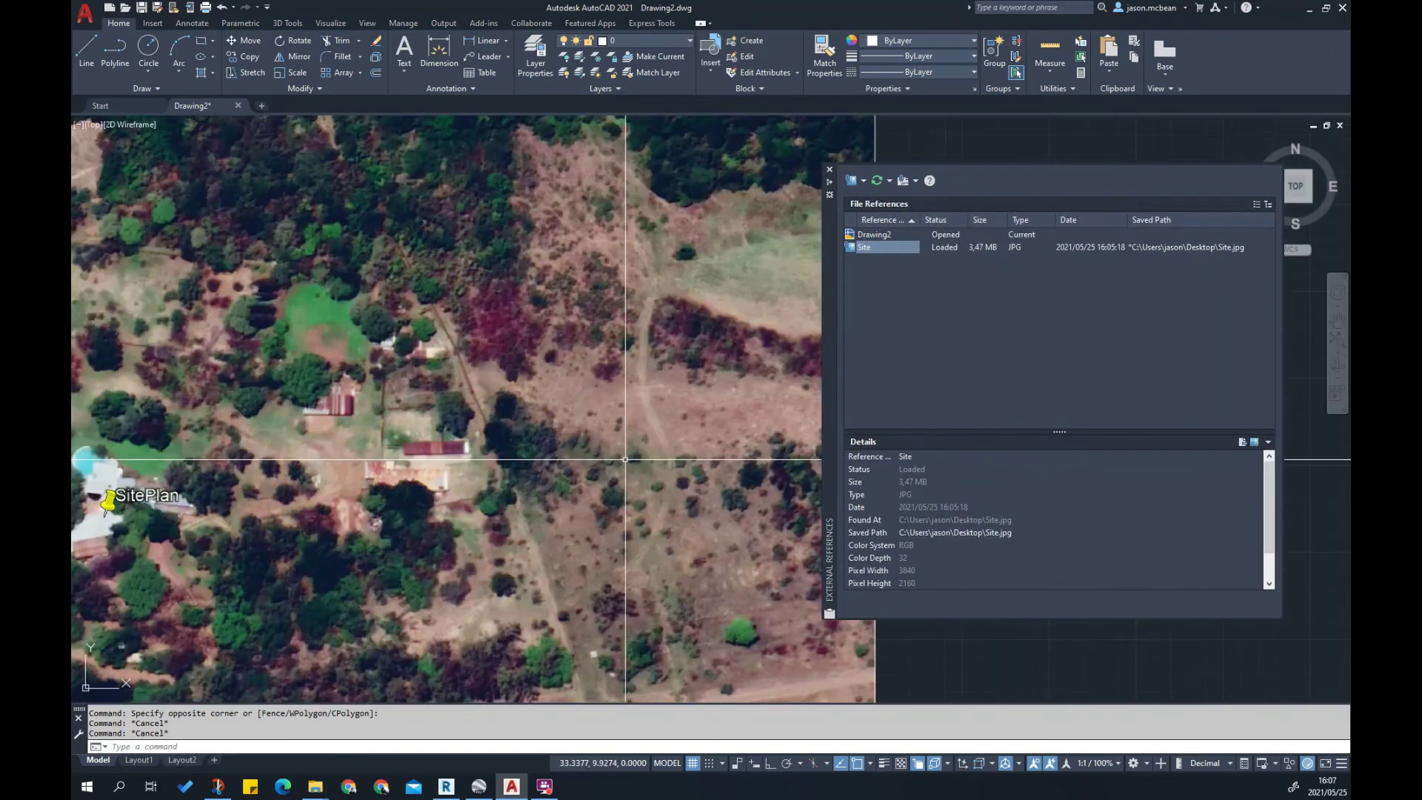
scroll(625, 459, "down", 5)
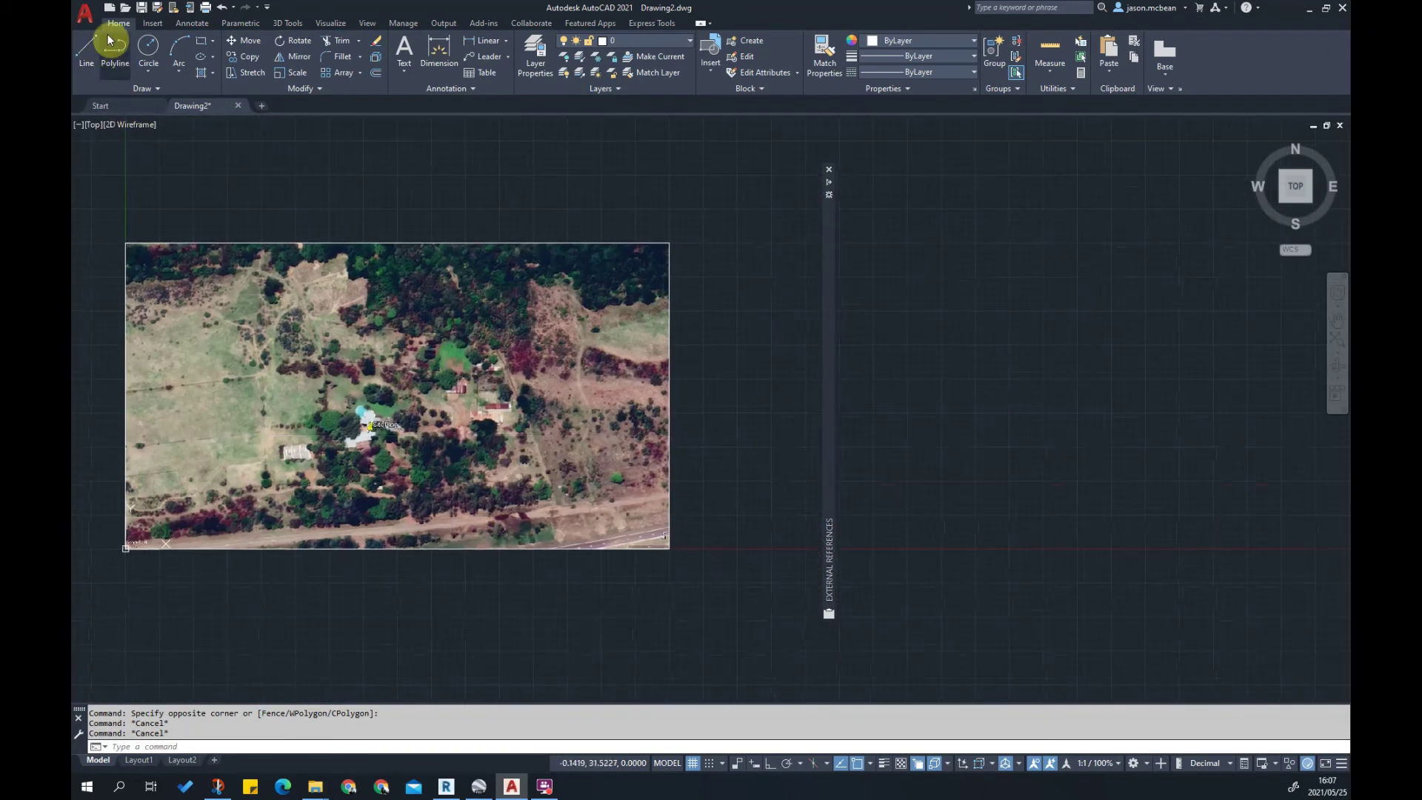
Start SCALE on the aerial image, base point at its lower-left corner, using the Reference option
left_click(307, 88)
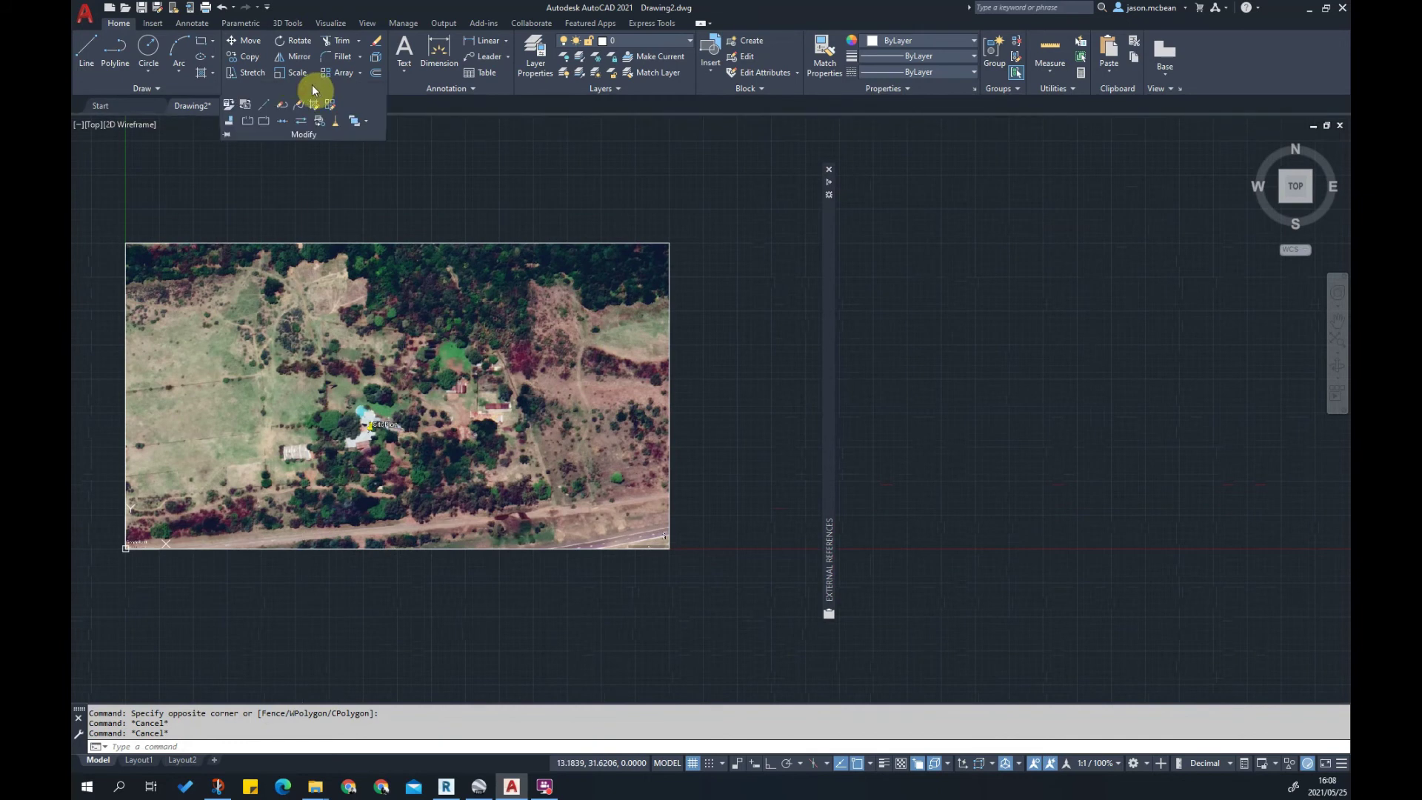
left_click(292, 73)
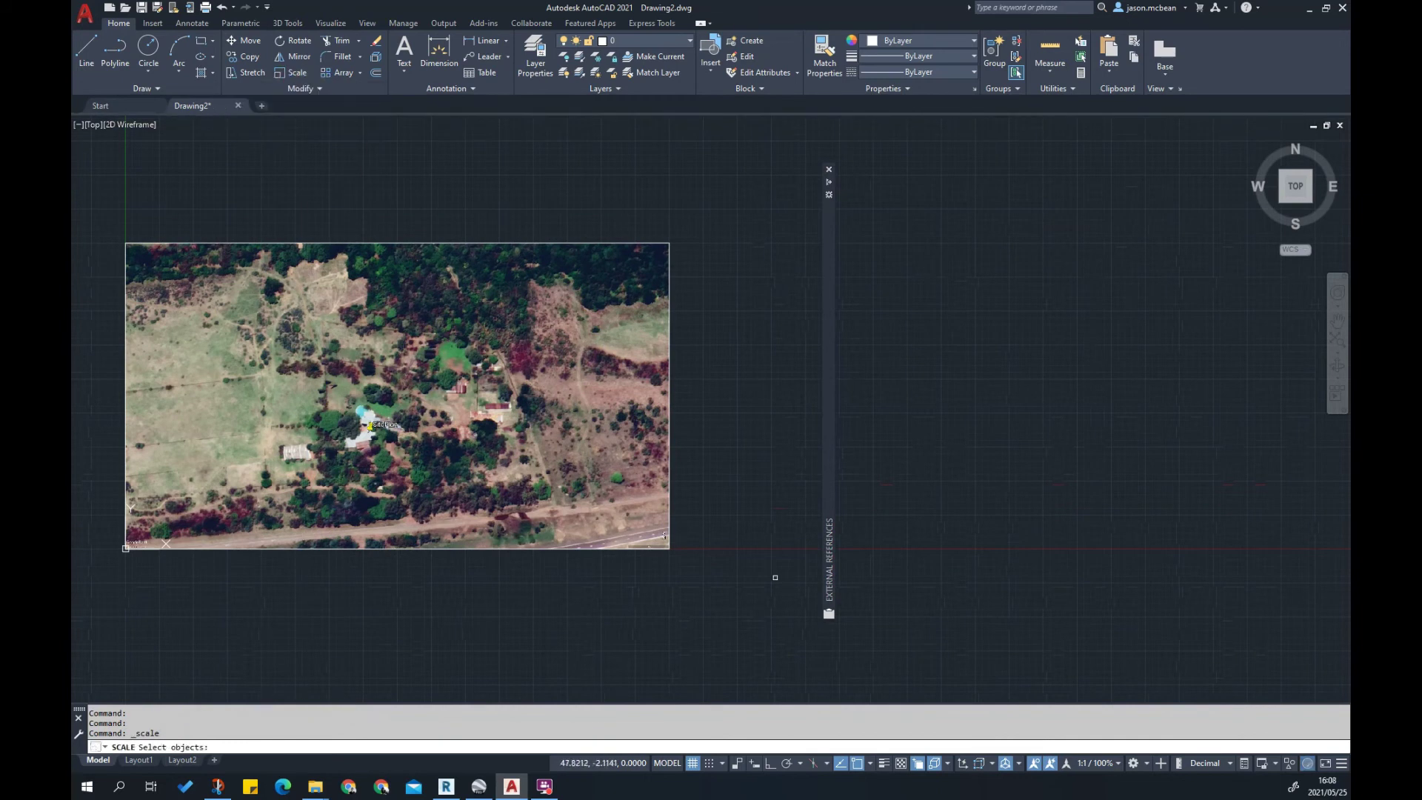
left_click(740, 565)
left_click(612, 412)
key("Return")
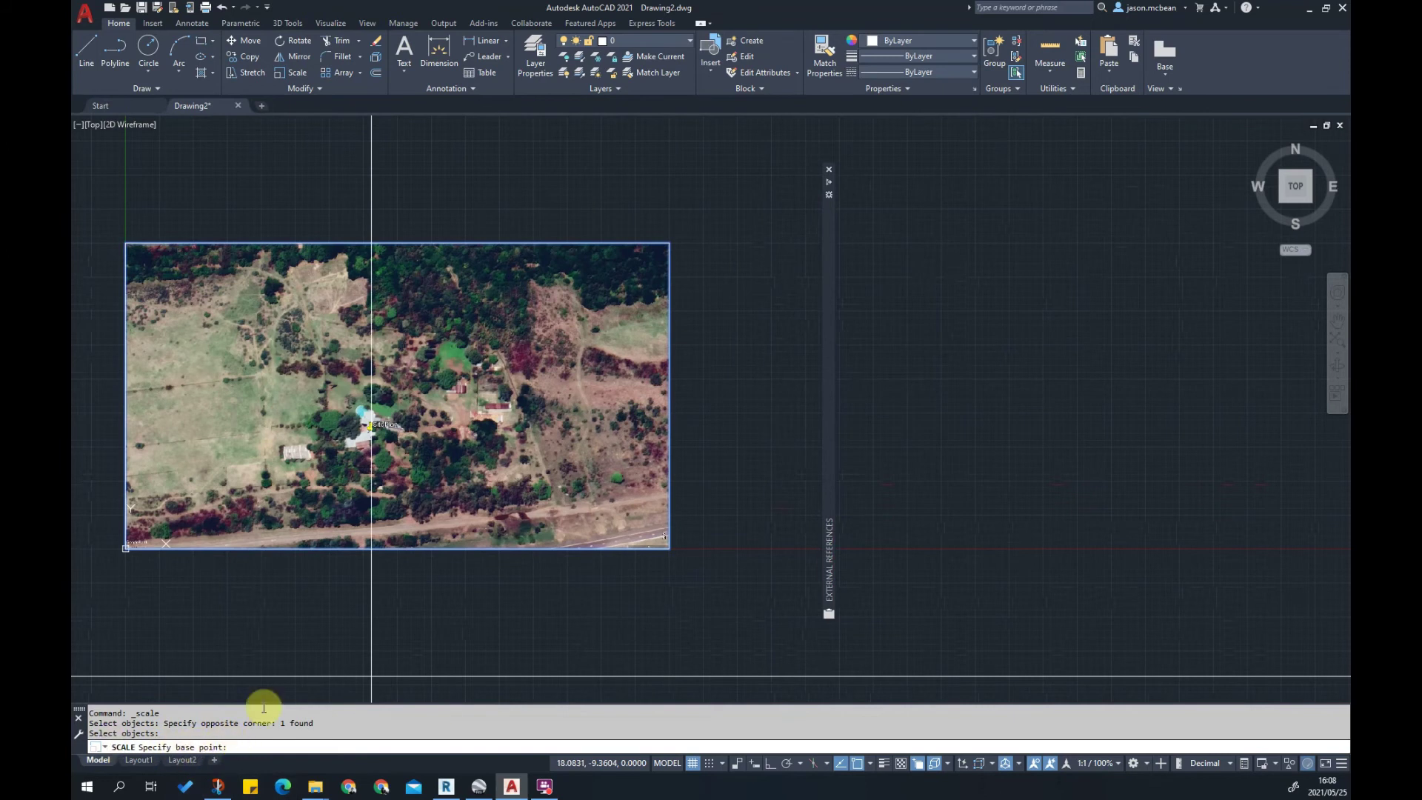
scroll(646, 560, "up", 4)
scroll(653, 508, "up", 2)
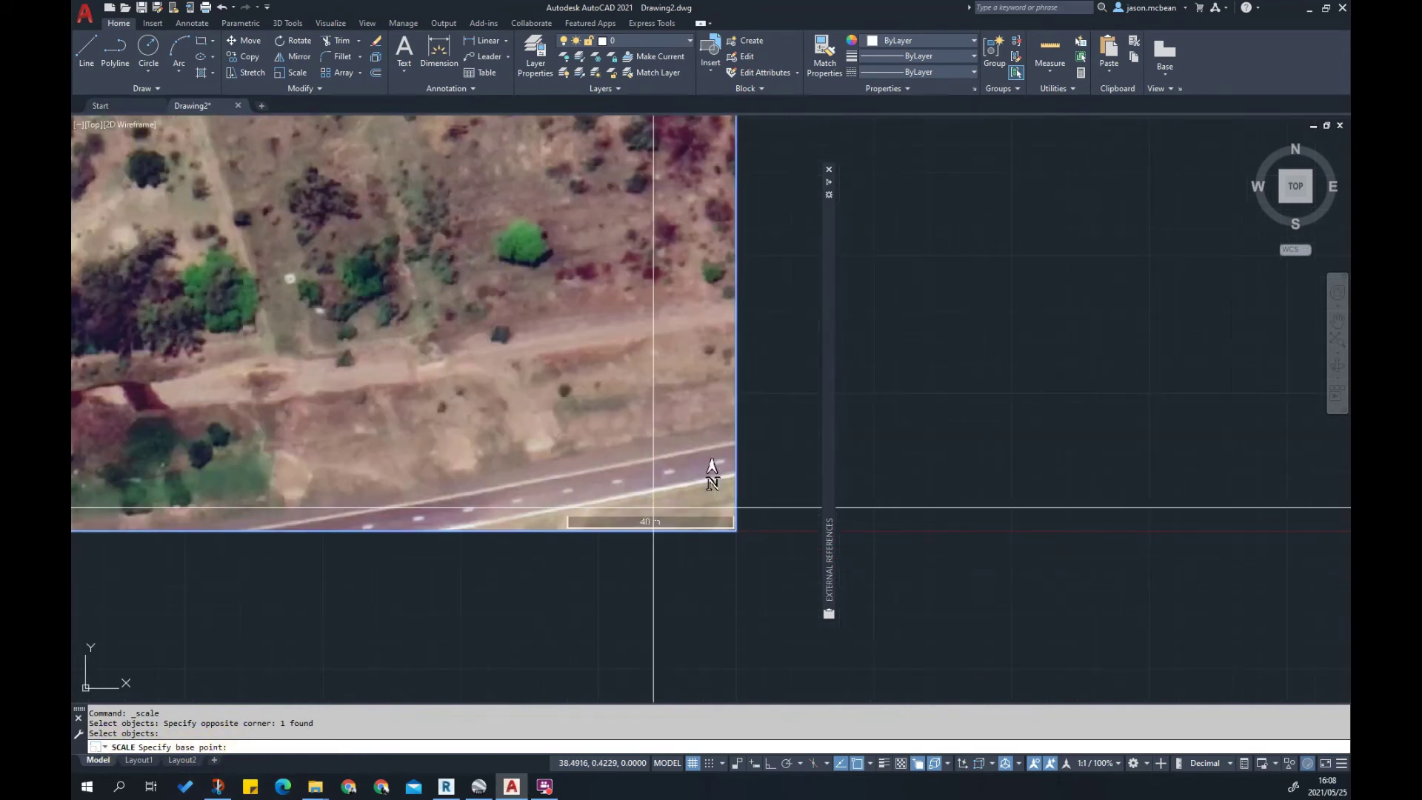
scroll(653, 508, "down", 4)
left_click(308, 434)
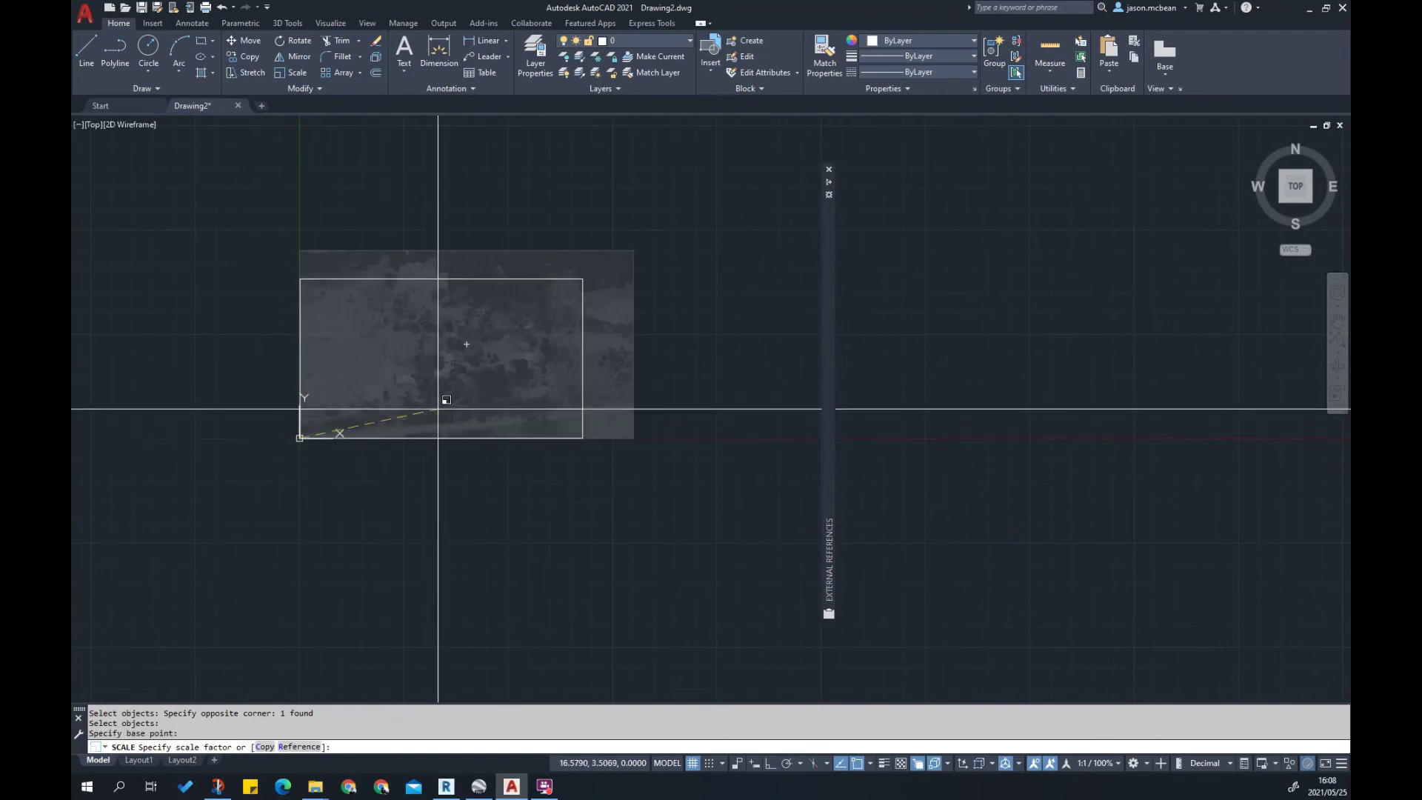
type("r")
key("Return")
Pick both ends of the 40 m scale bar with Ortho on and give 40000 as the new length
scroll(515, 448, "up", 4)
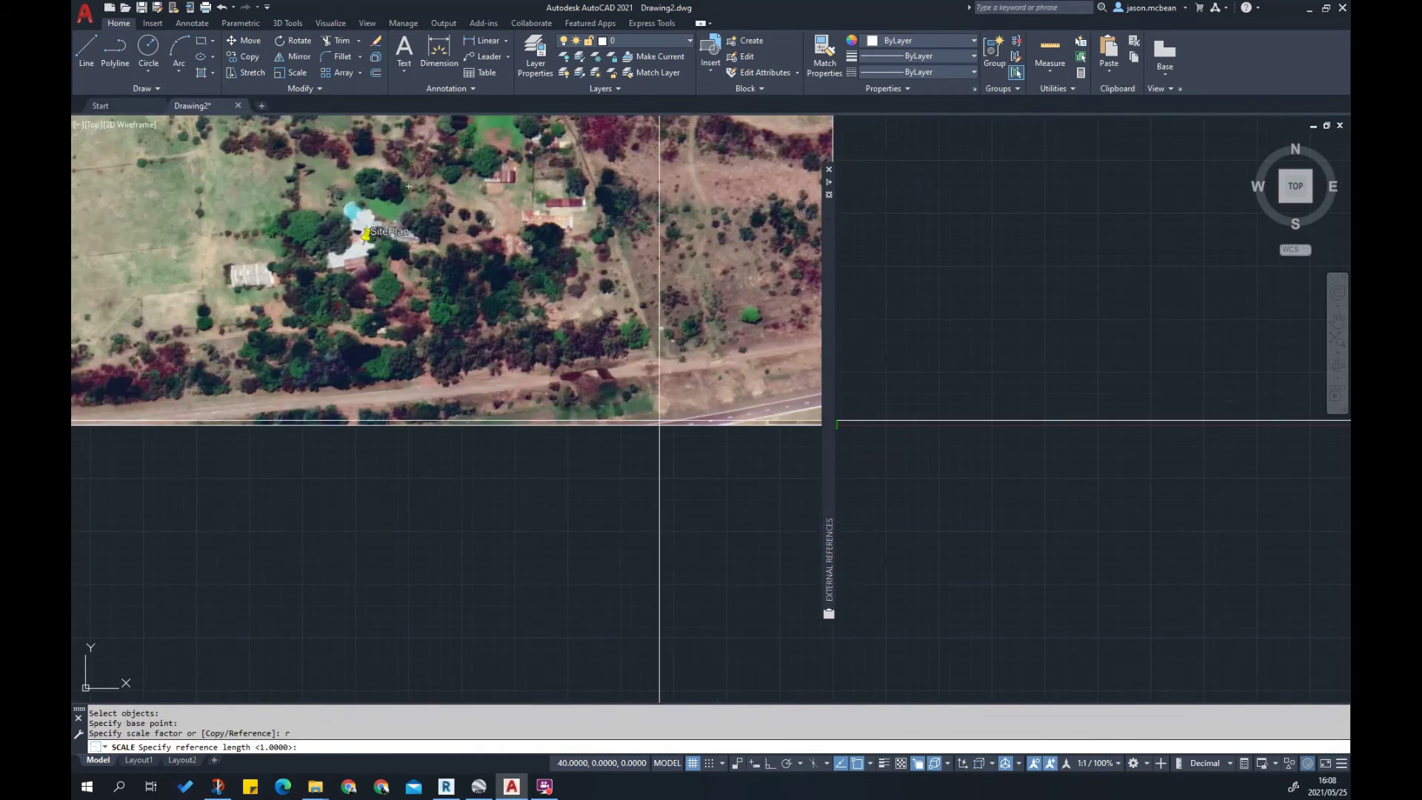
middle_click_drag(550, 422, 417, 459)
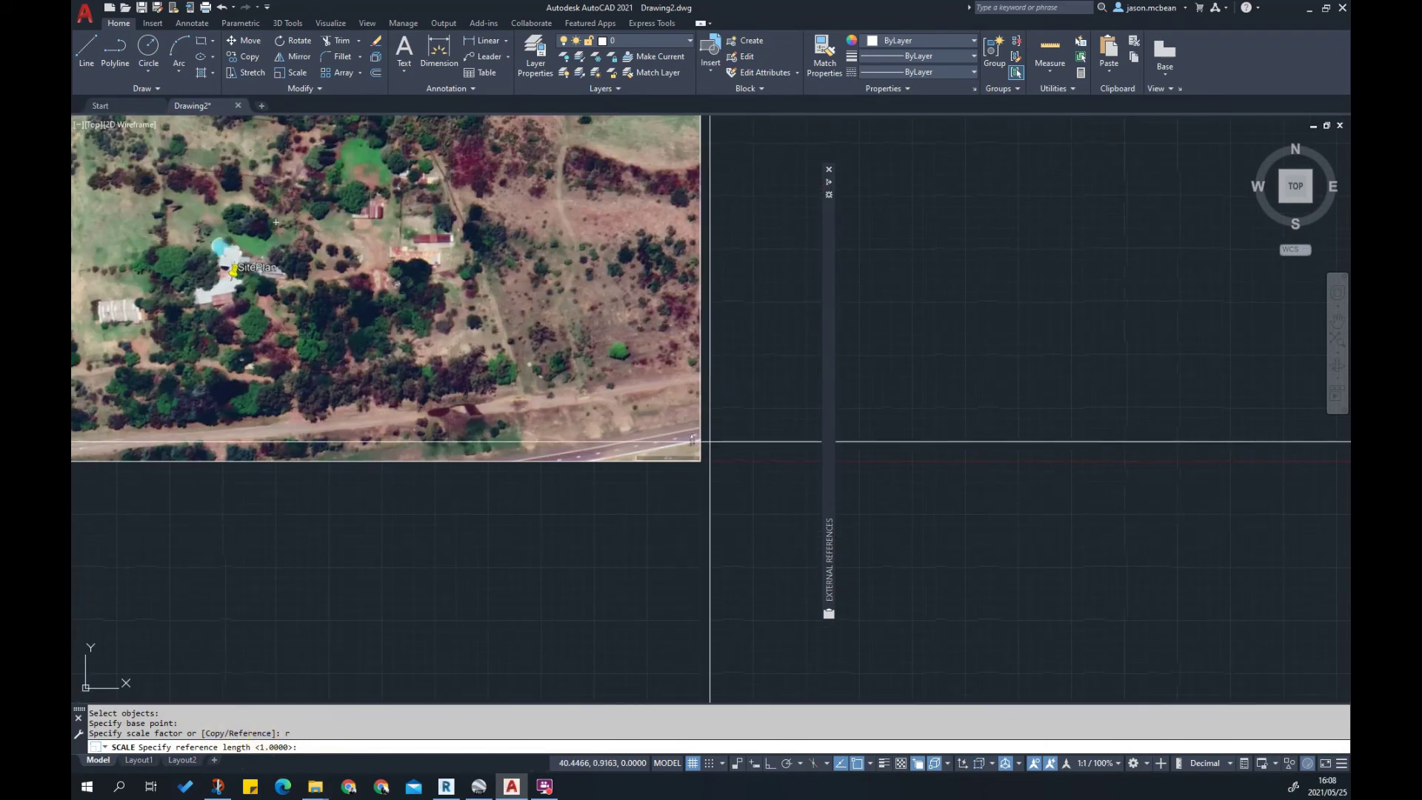
scroll(705, 441, "up", 6)
scroll(343, 519, "up", 4)
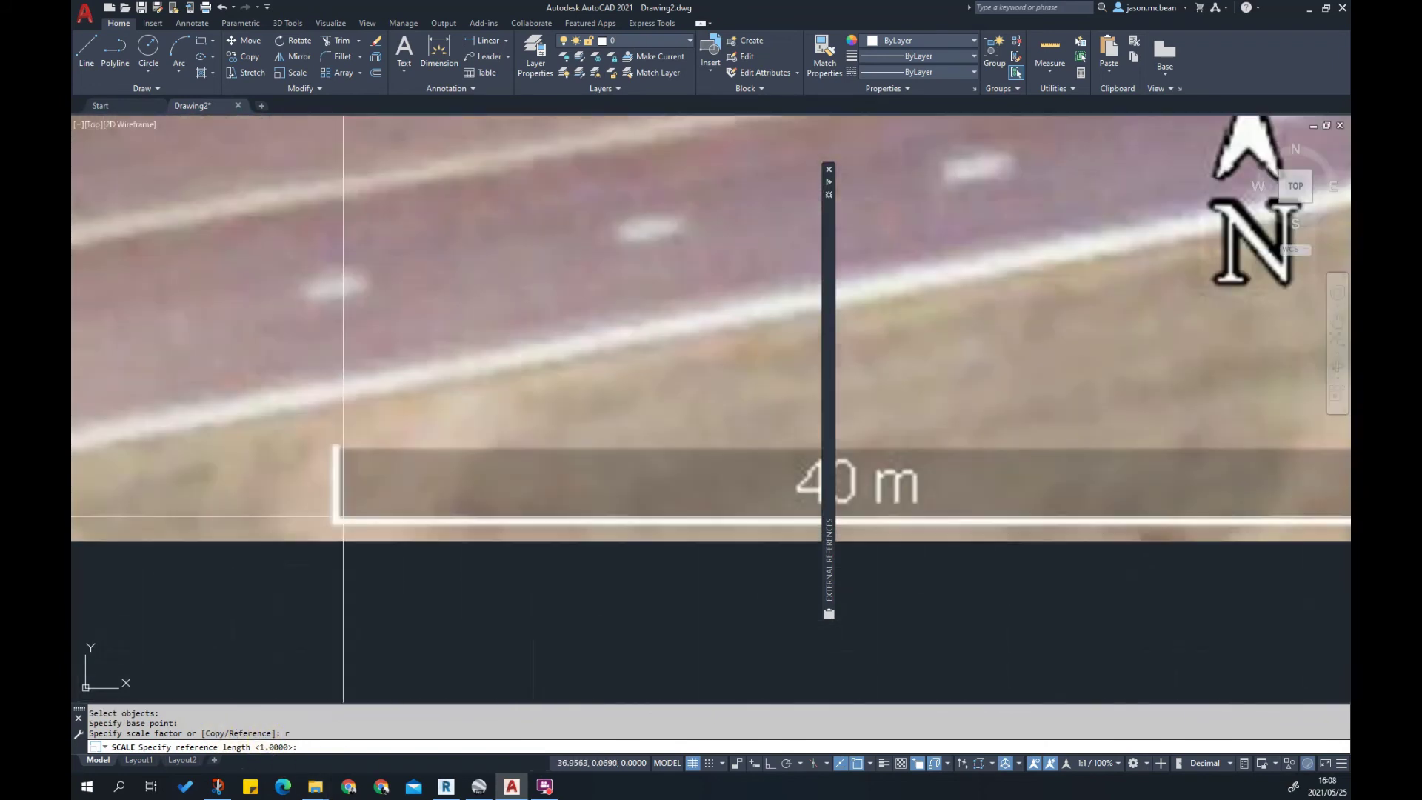
scroll(343, 519, "down", 6)
scroll(367, 517, "up", 3)
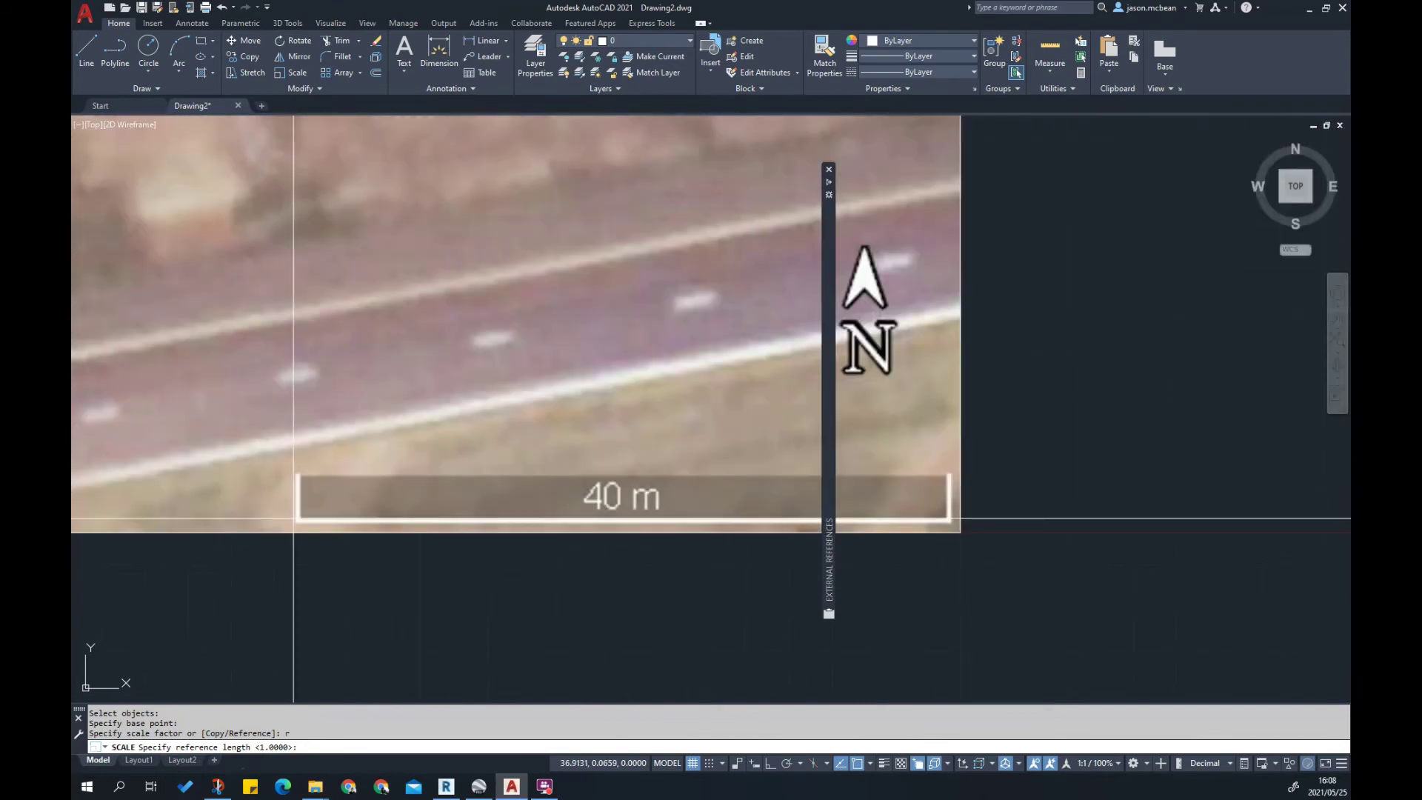
left_click(299, 517)
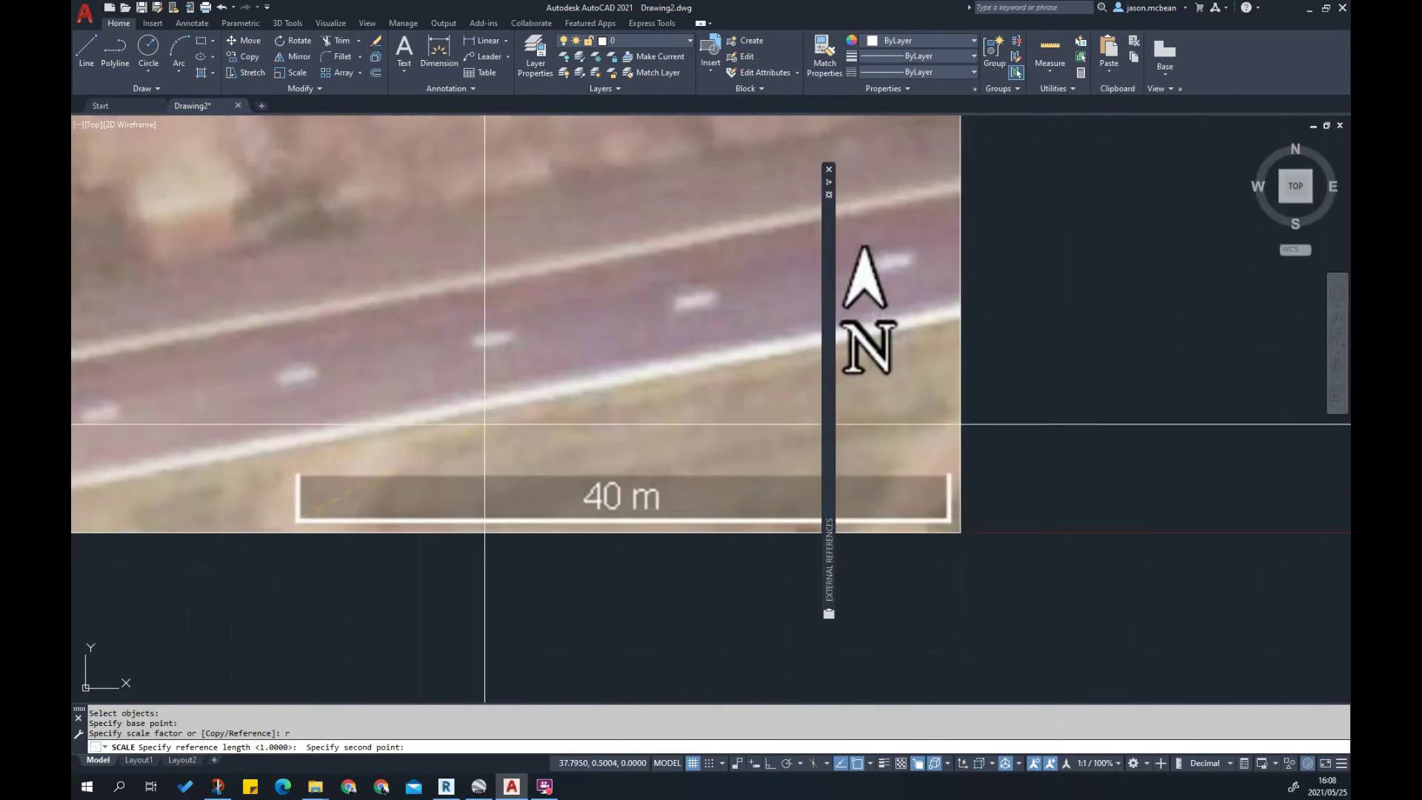
scroll(536, 499, "down", 2)
scroll(757, 506, "up", 2)
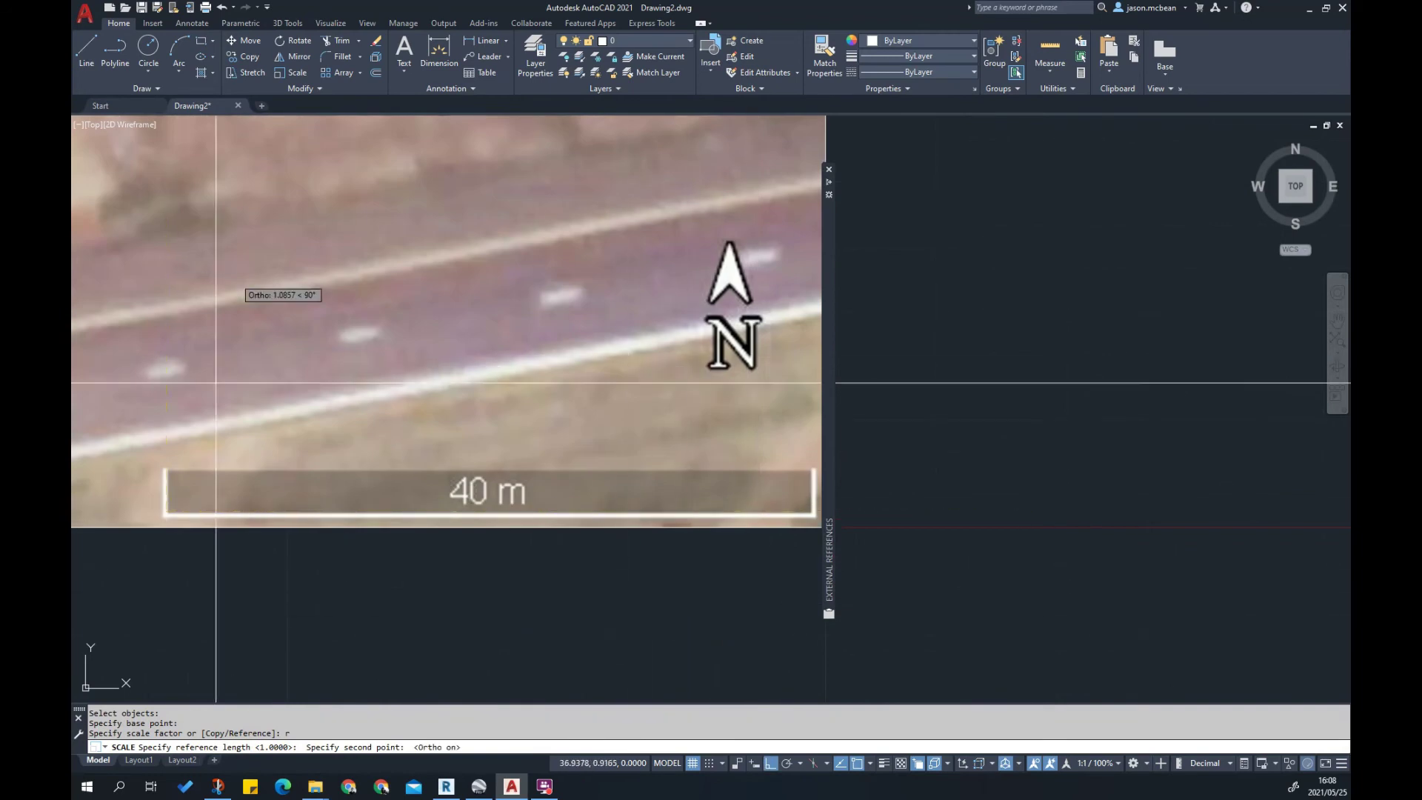
key("F8")
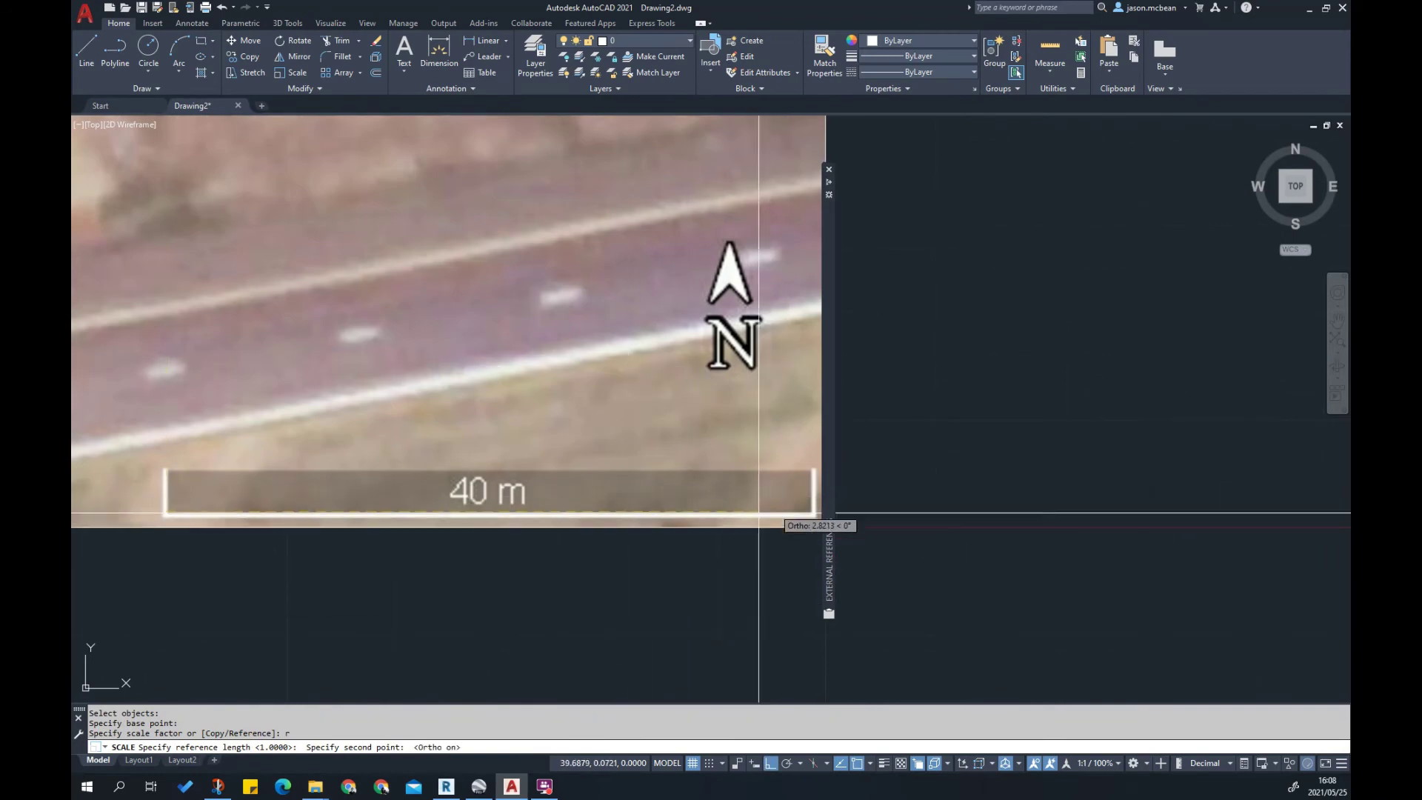
scroll(463, 518, "down", 4)
scroll(603, 522, "up", 5)
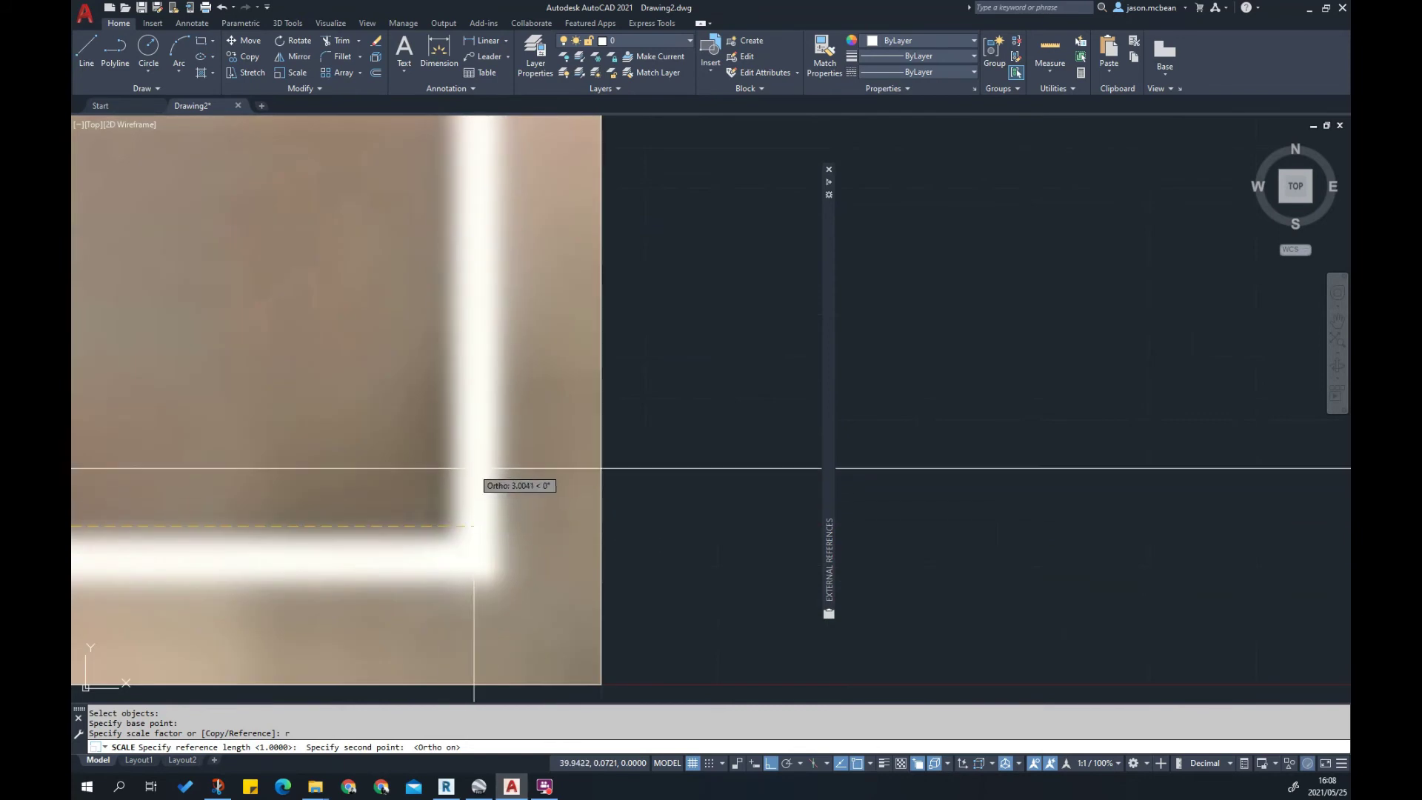
scroll(478, 504, "up", 3)
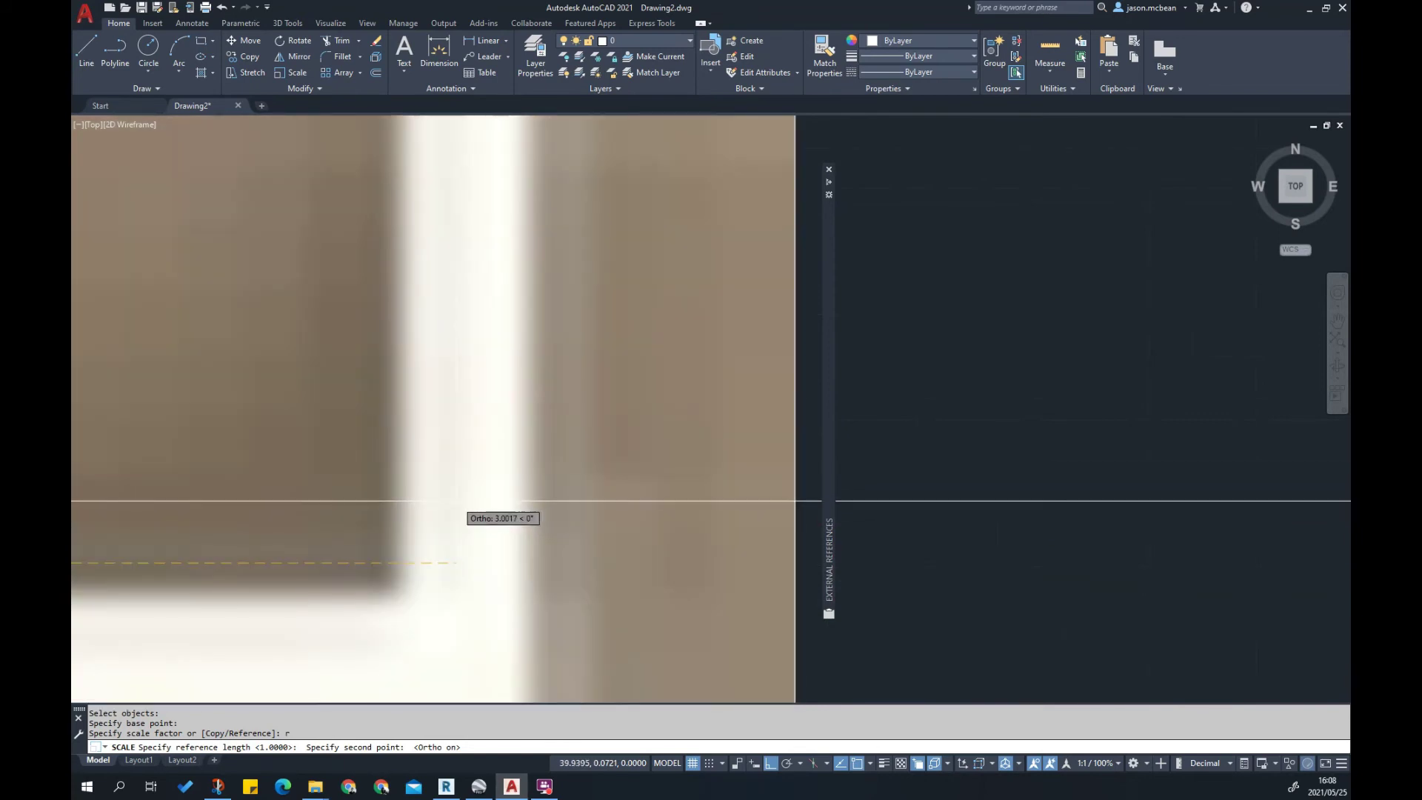
left_click(464, 501)
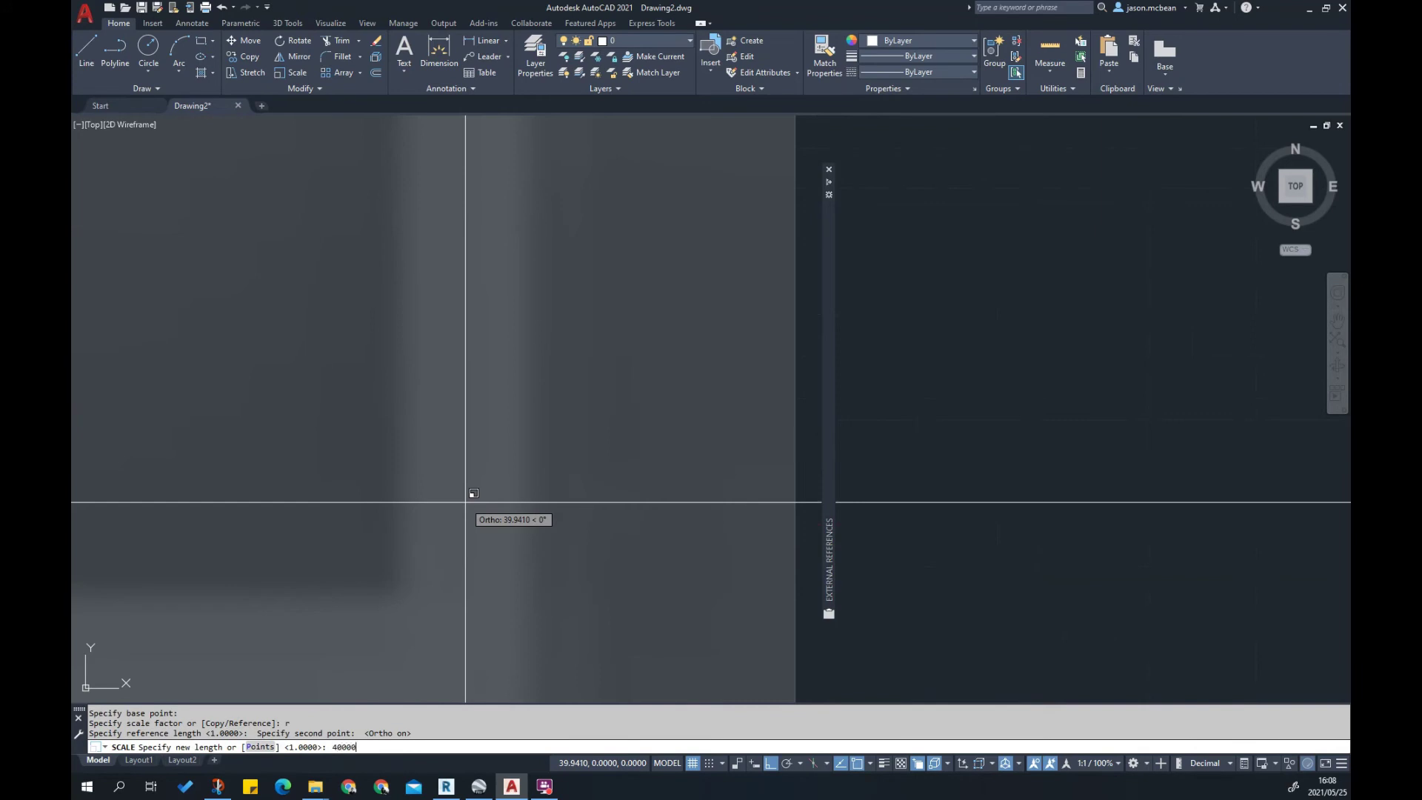
key("Return")
middle_click(492, 511)
middle_click(492, 511)
scroll(634, 412, "down", 4)
scroll(666, 476, "up", 2)
scroll(1181, 537, "up", 2)
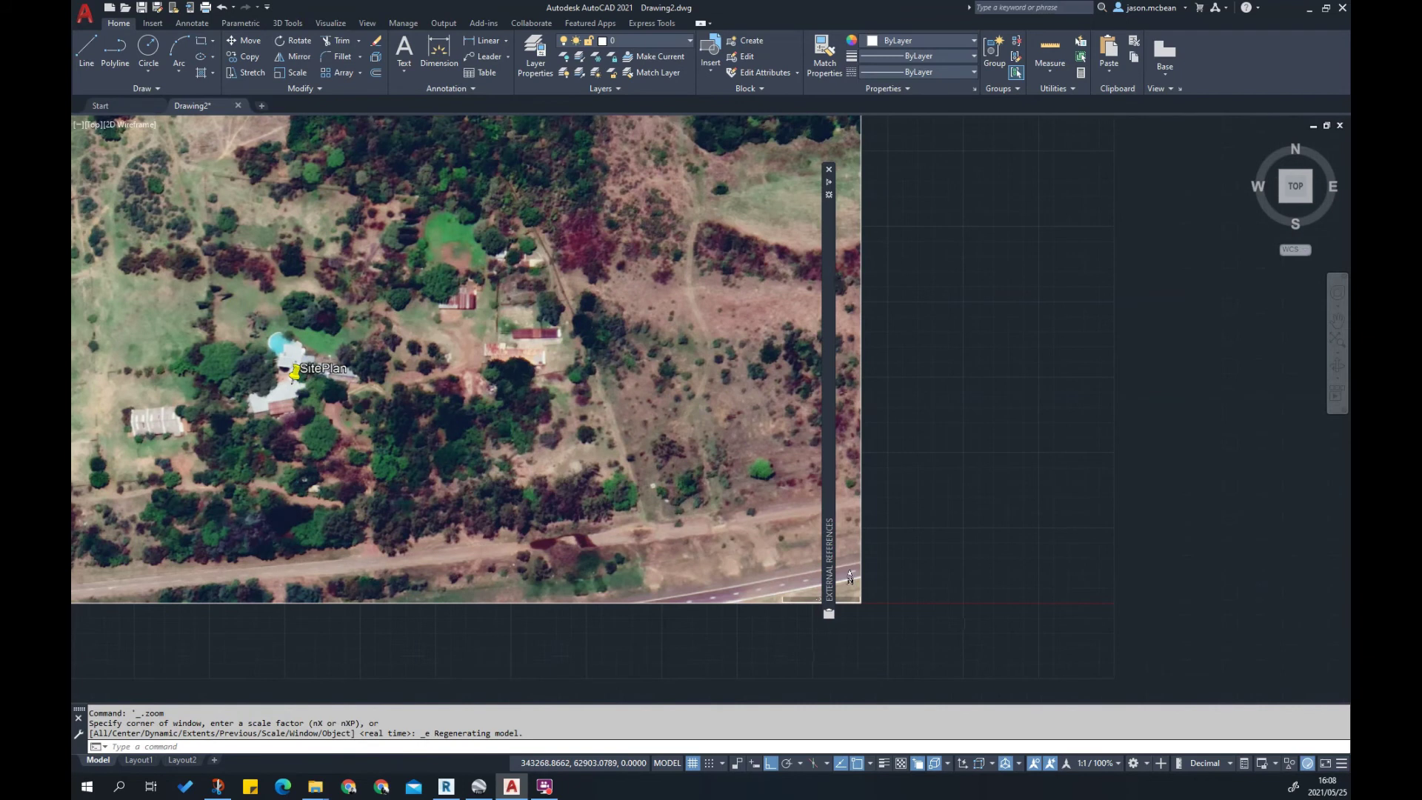
key("Escape")
scroll(673, 508, "up", 8)
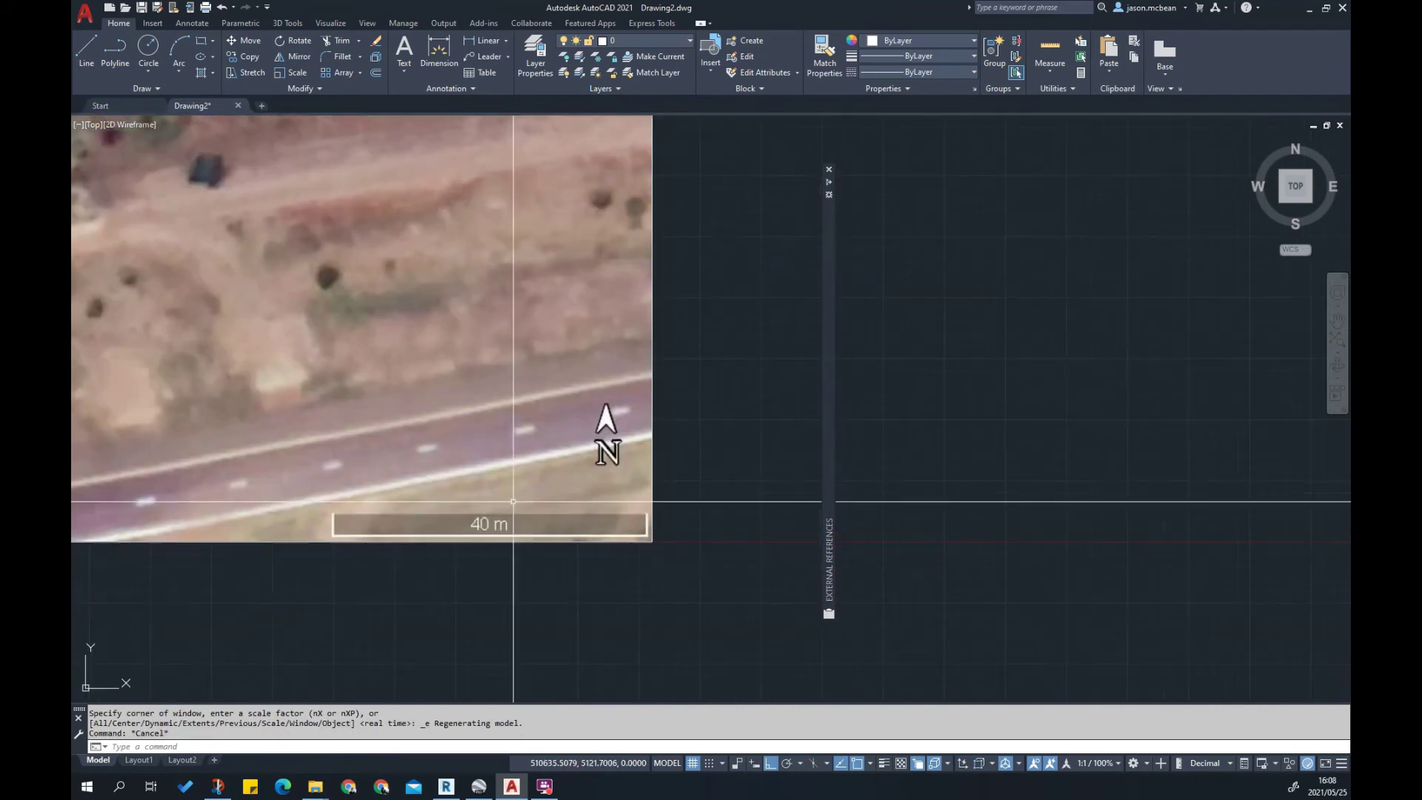
left_click(1050, 54)
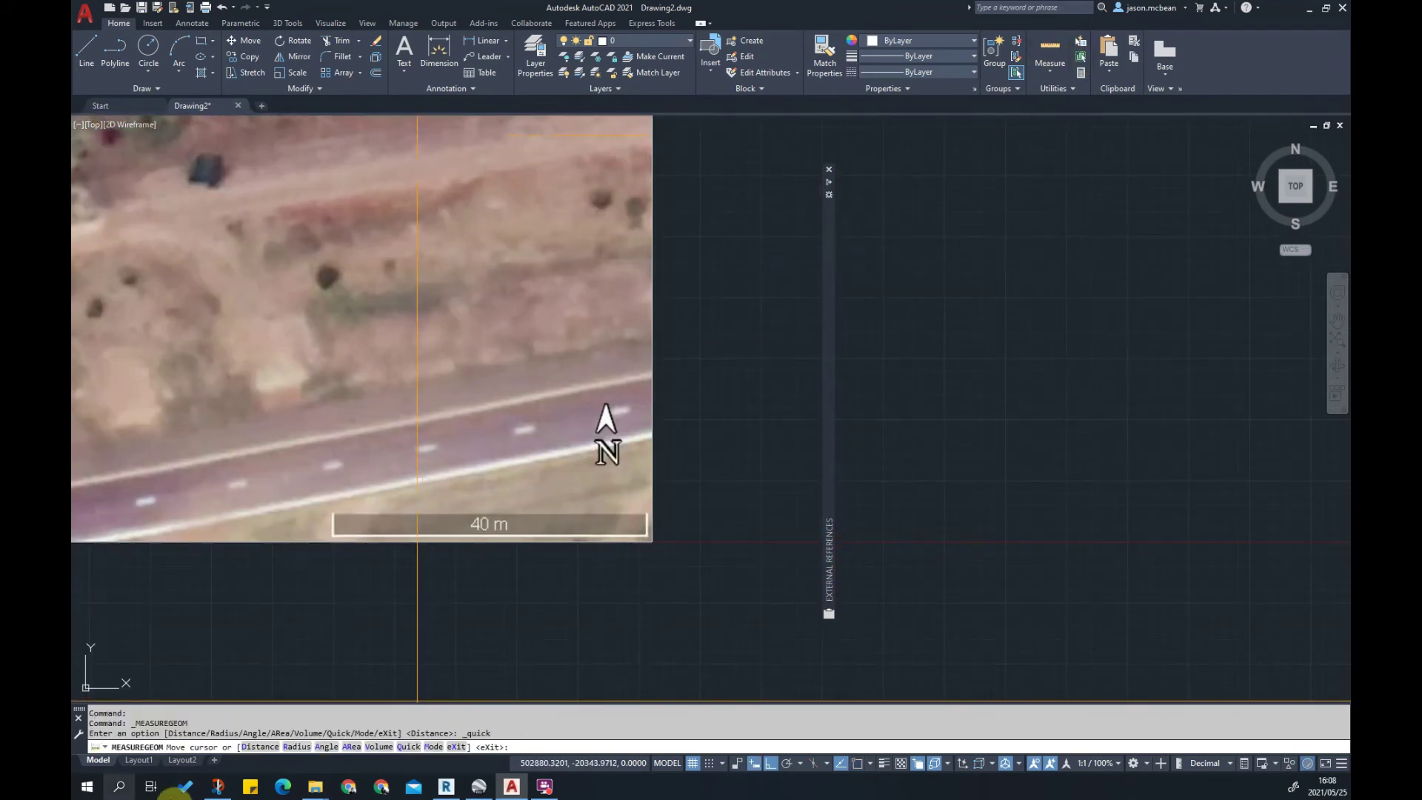
left_click(252, 746)
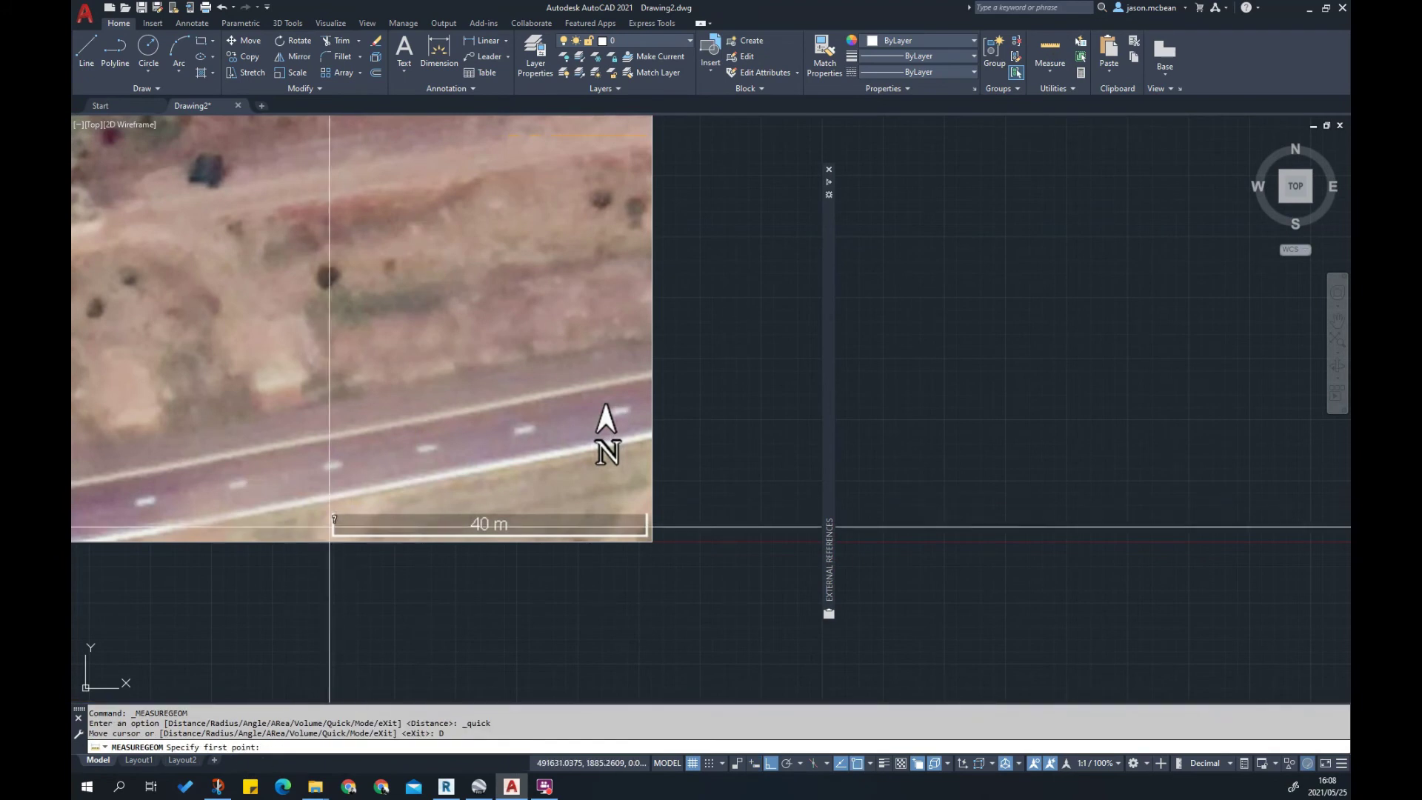
left_click(335, 518)
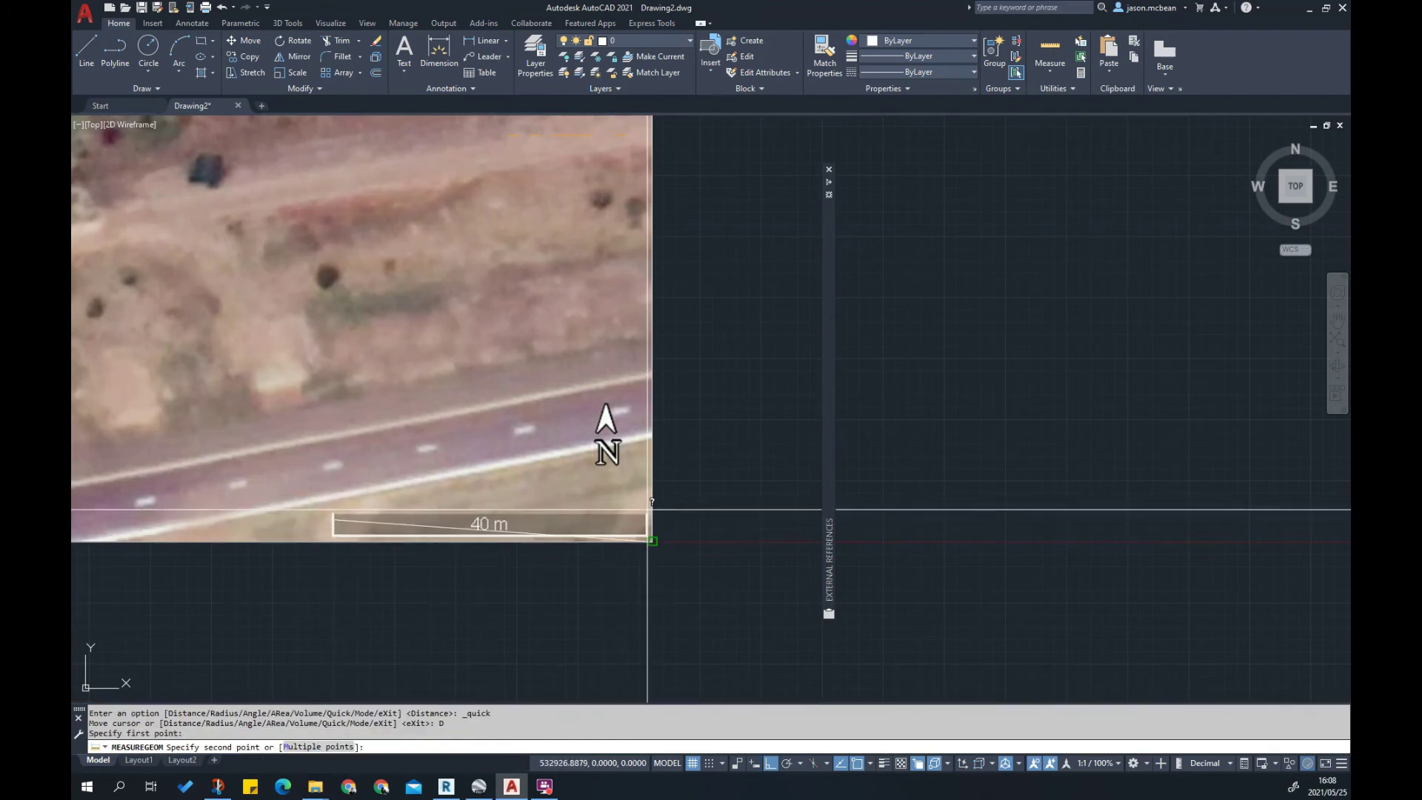
scroll(649, 511, "up", 8)
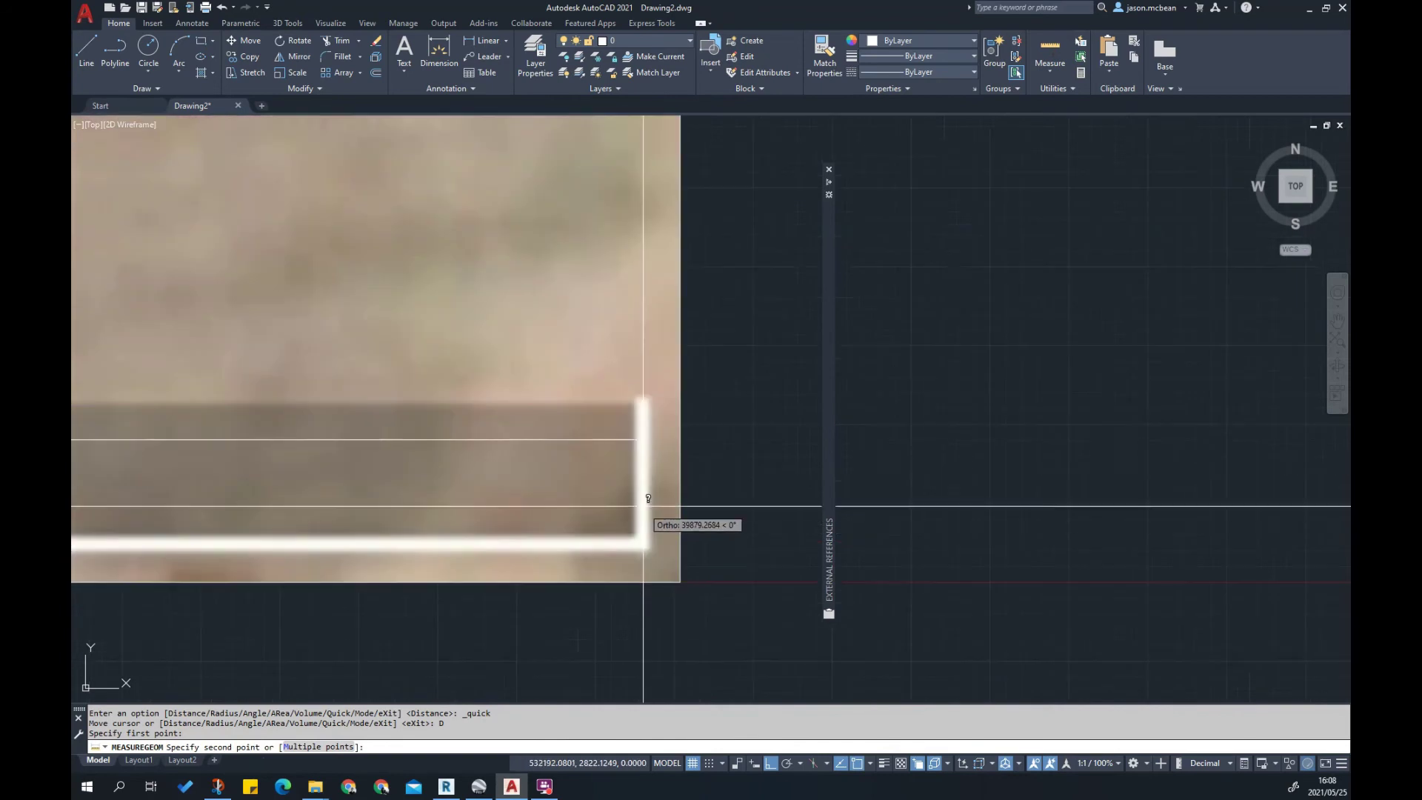
left_click(646, 436)
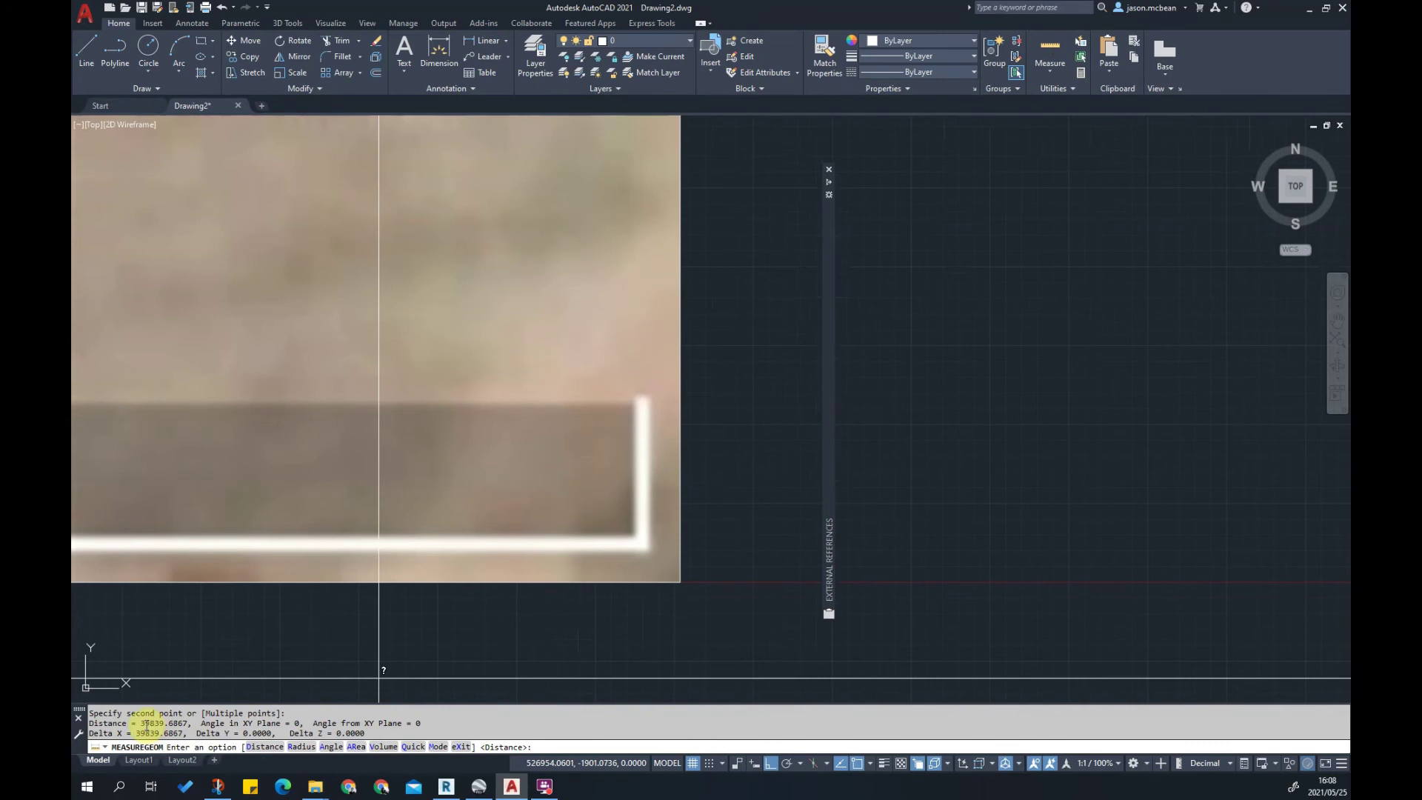
key("Escape")
scroll(451, 348, "down", 5)
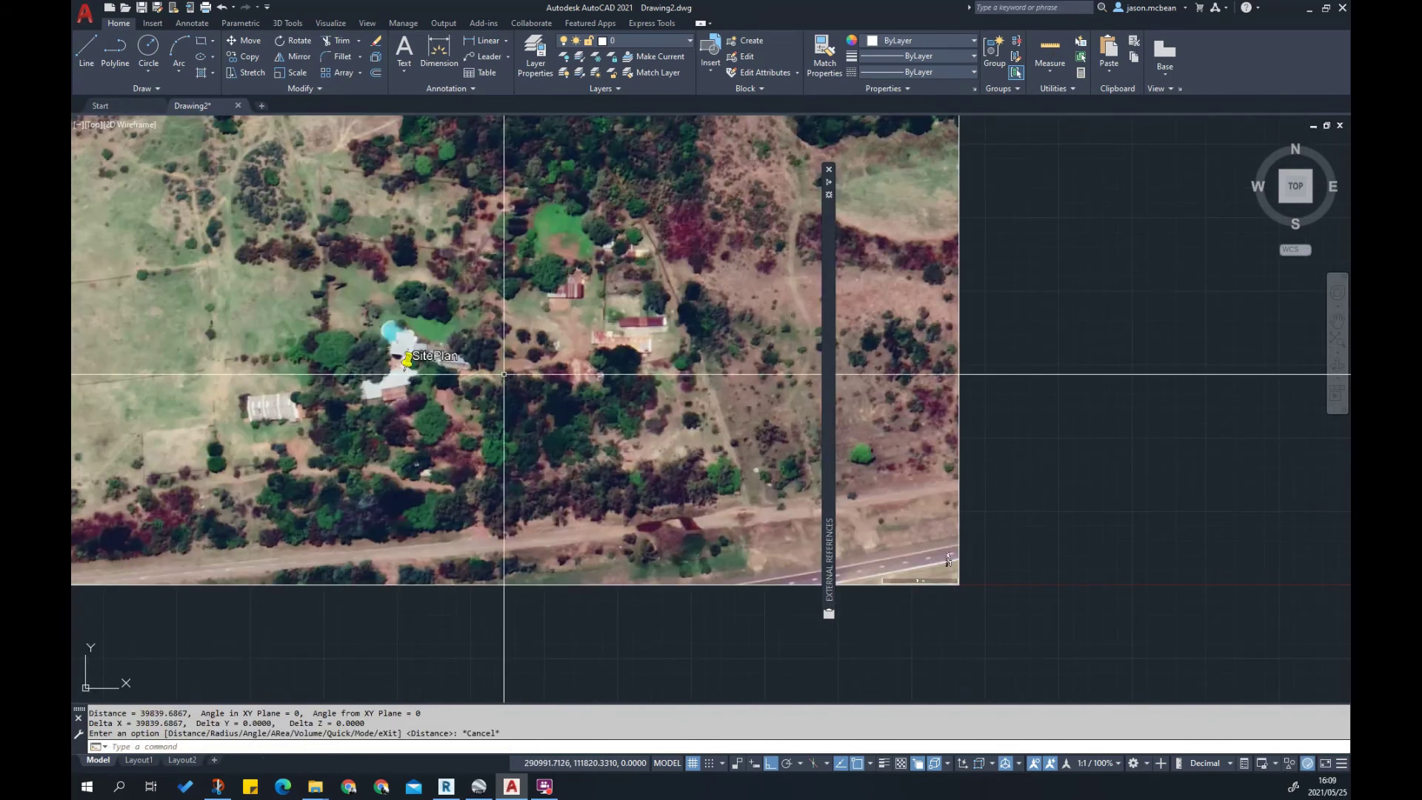
scroll(451, 348, "up", 6)
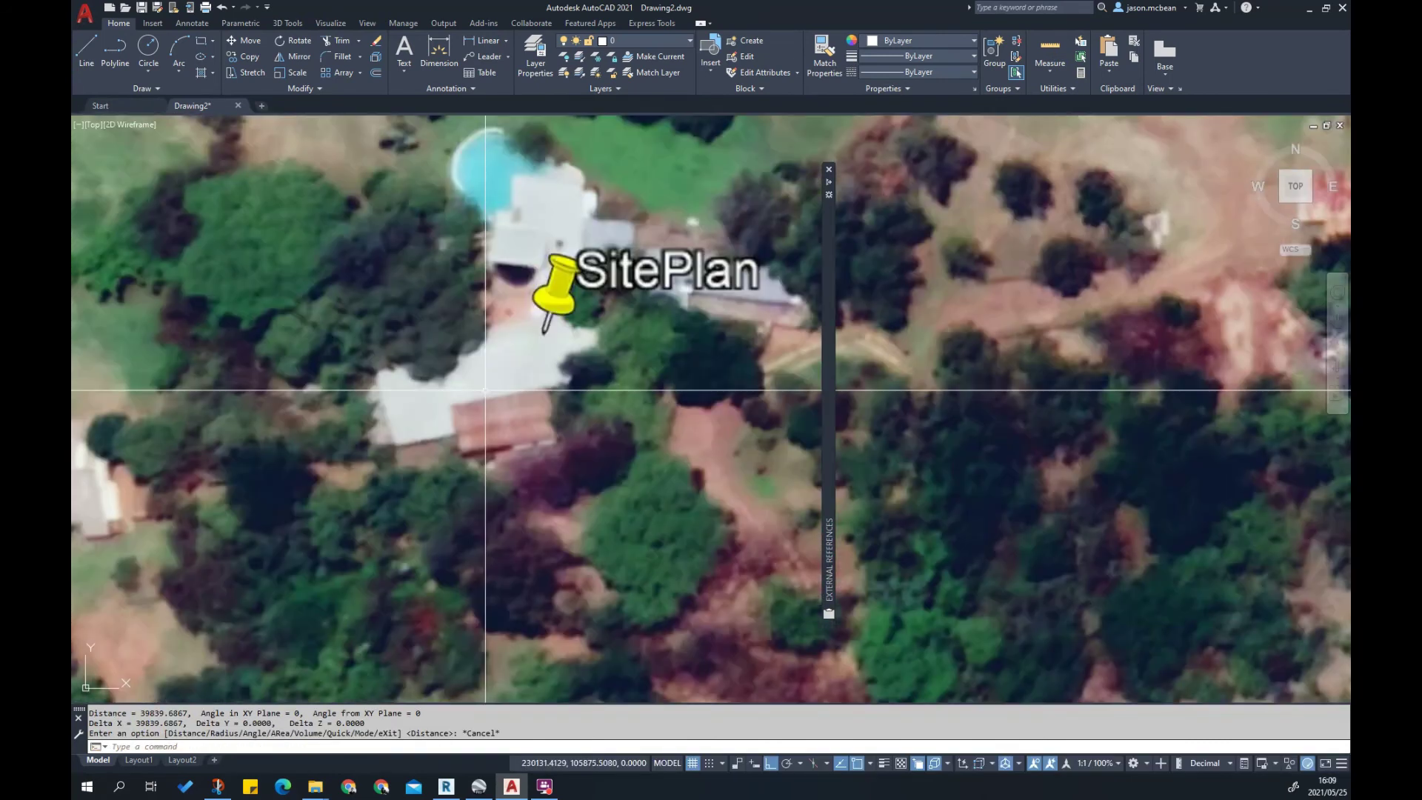
type("l")
key("Return")
left_click(377, 365)
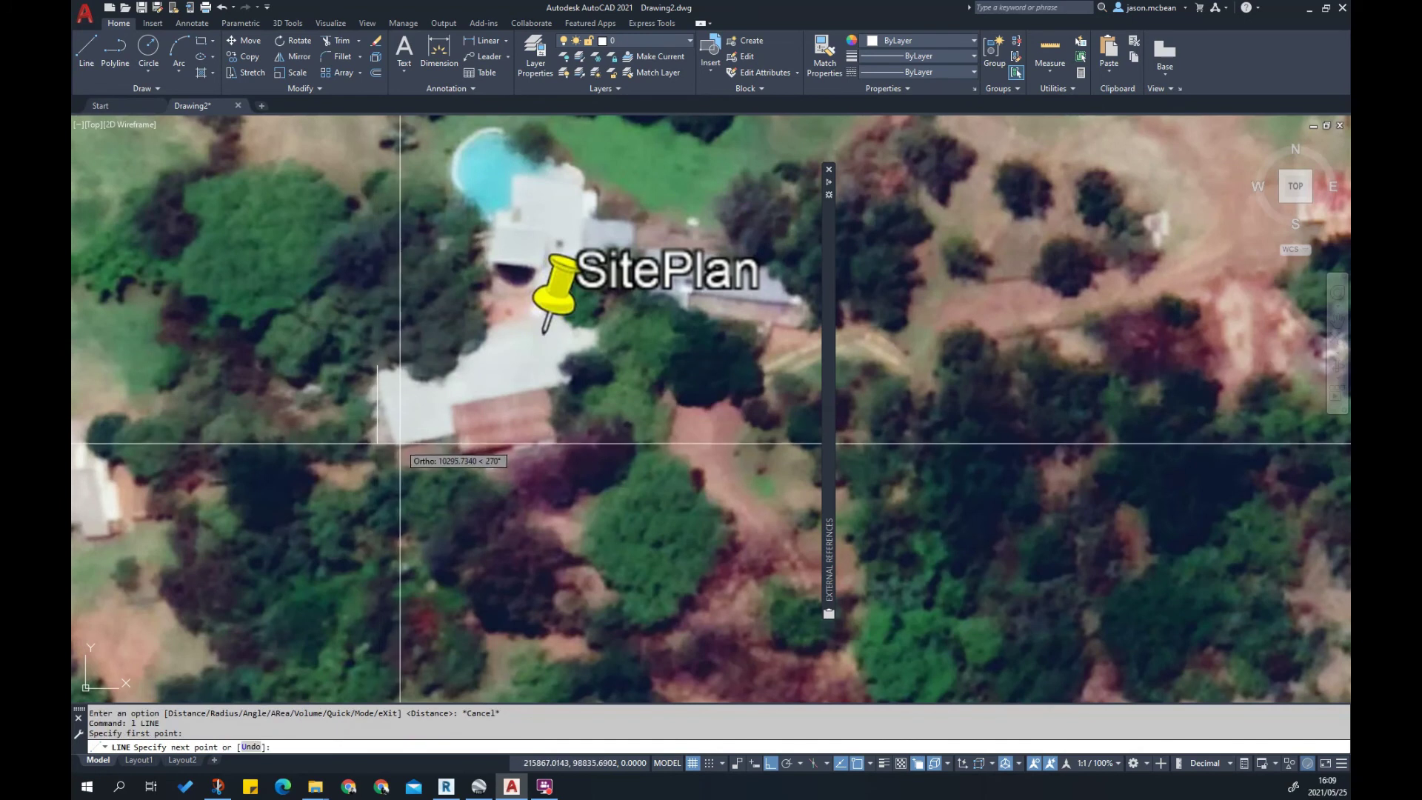
key("F8")
left_click(397, 444)
left_click(453, 433)
scroll(453, 432, "up", 2)
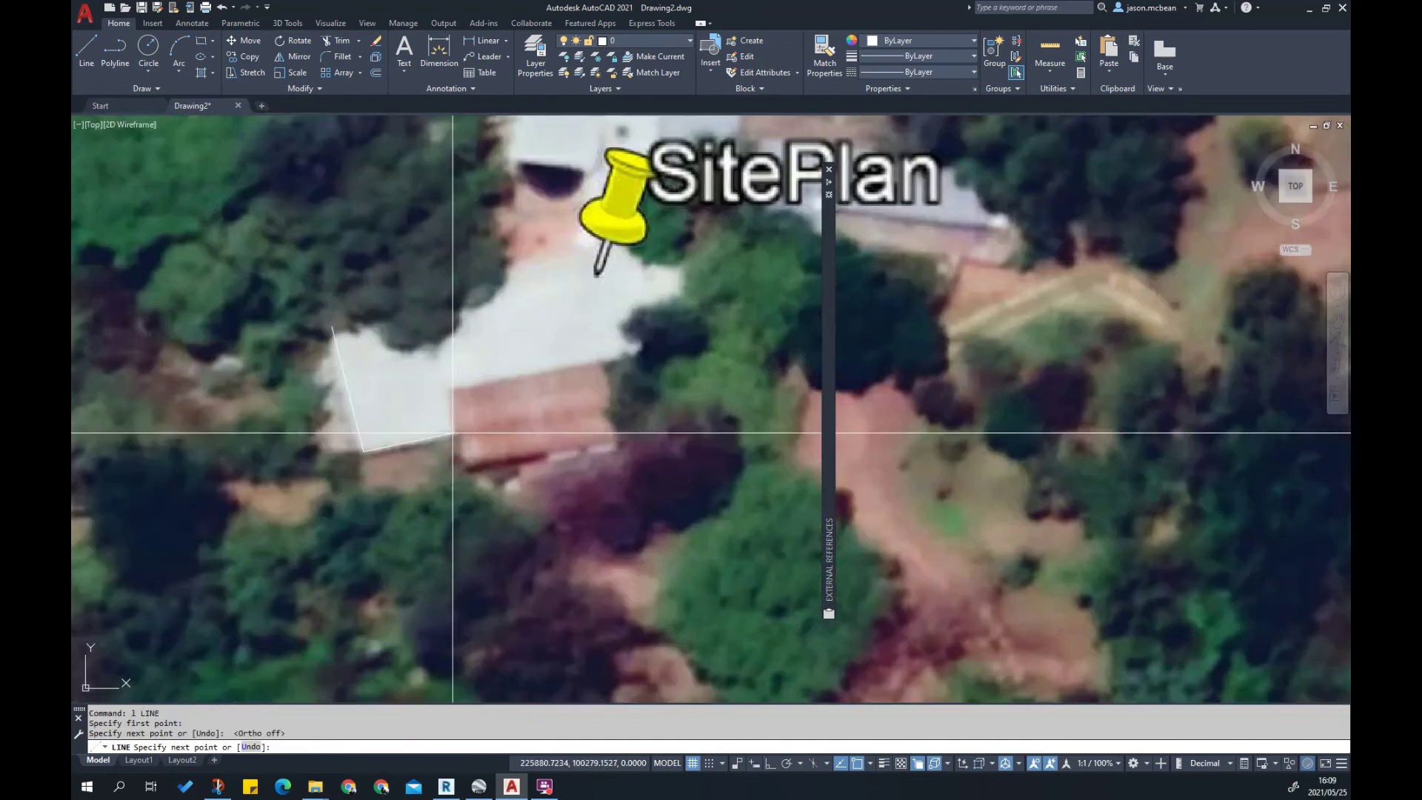
scroll(453, 419, "down", 8)
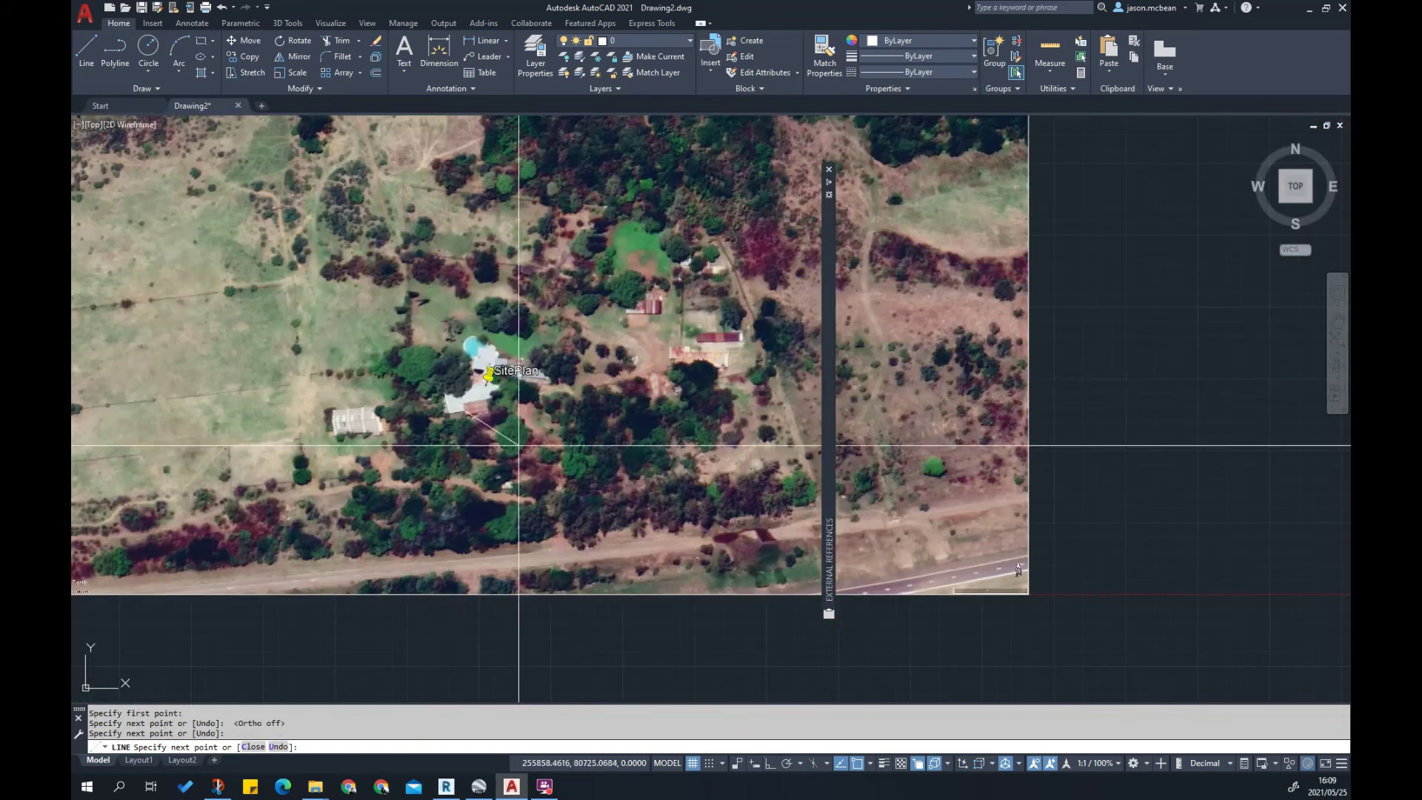
key("Escape")
left_click(359, 299)
left_click(473, 444)
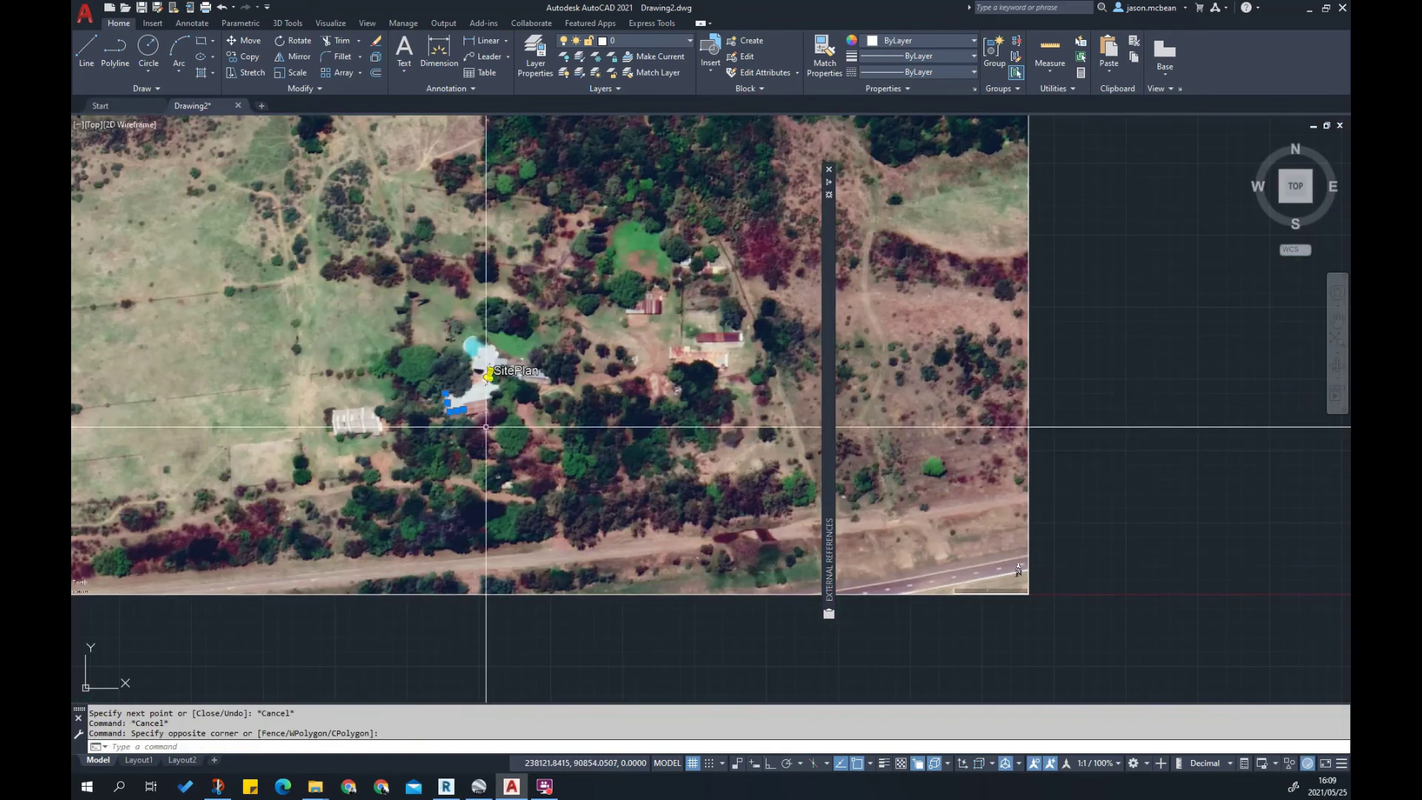
On Layout1, set the viewport scale to 1:100 from the status-bar list, then return to paper space
scroll(470, 393, "down", 2)
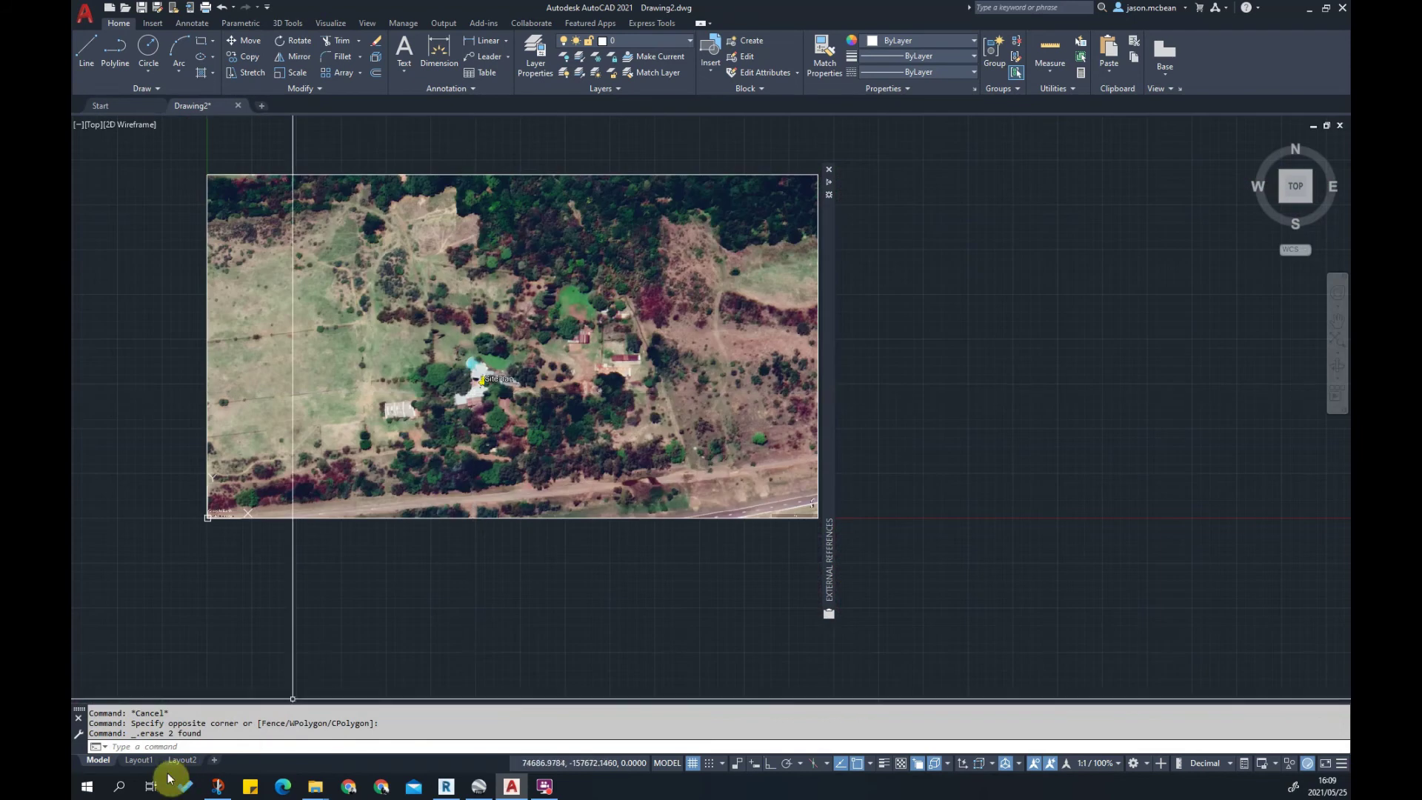
left_click(138, 760)
scroll(629, 444, "down", 2)
double_click(628, 444)
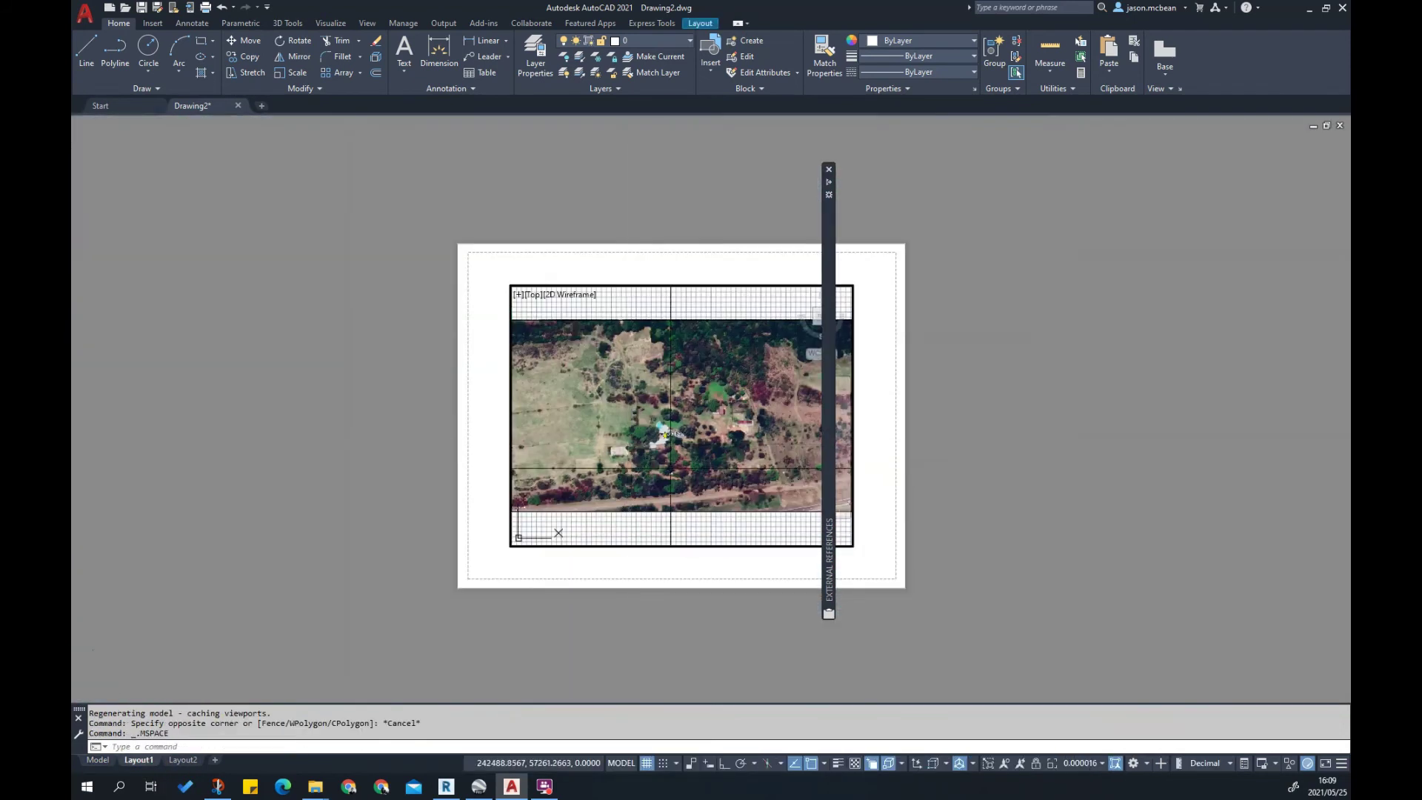
left_click(1091, 769)
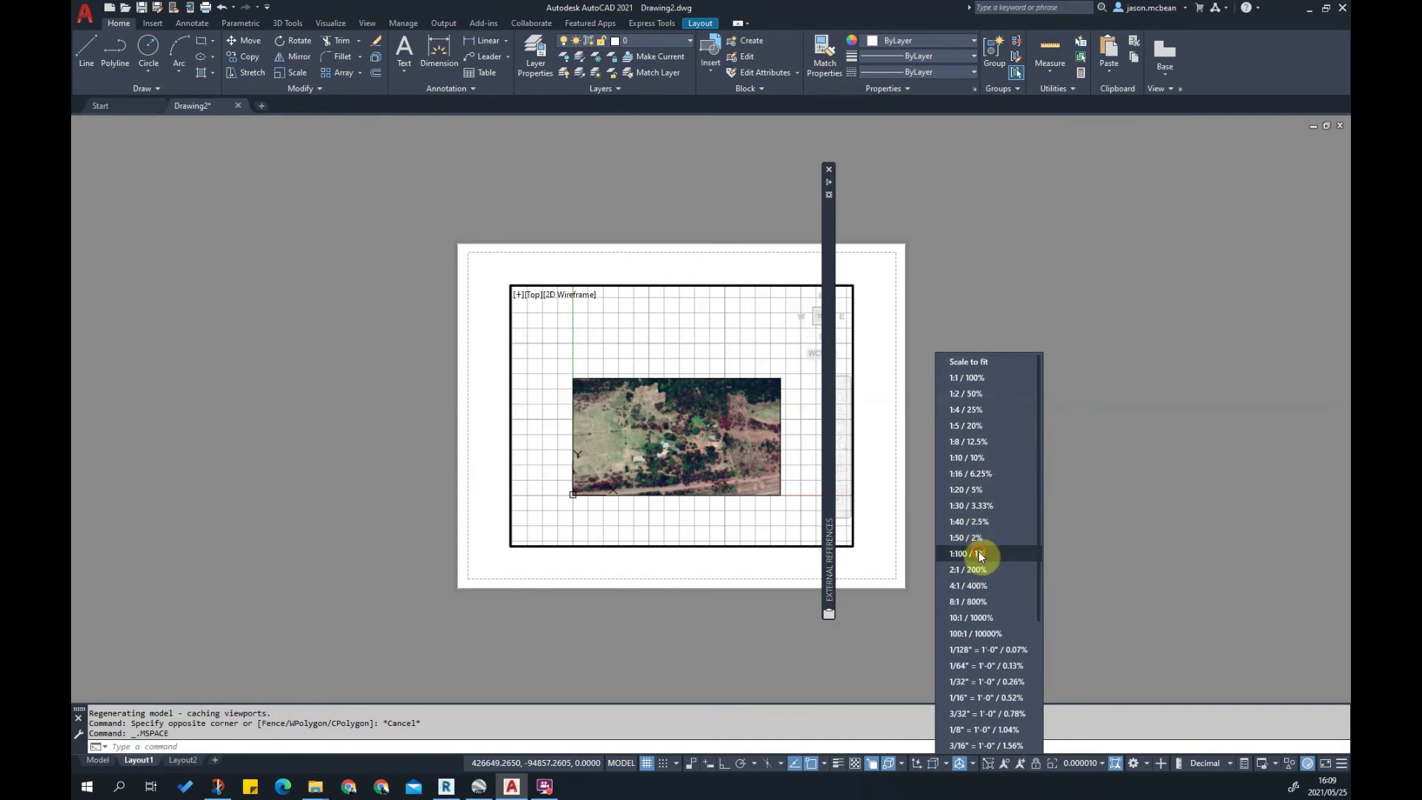
left_click(976, 557)
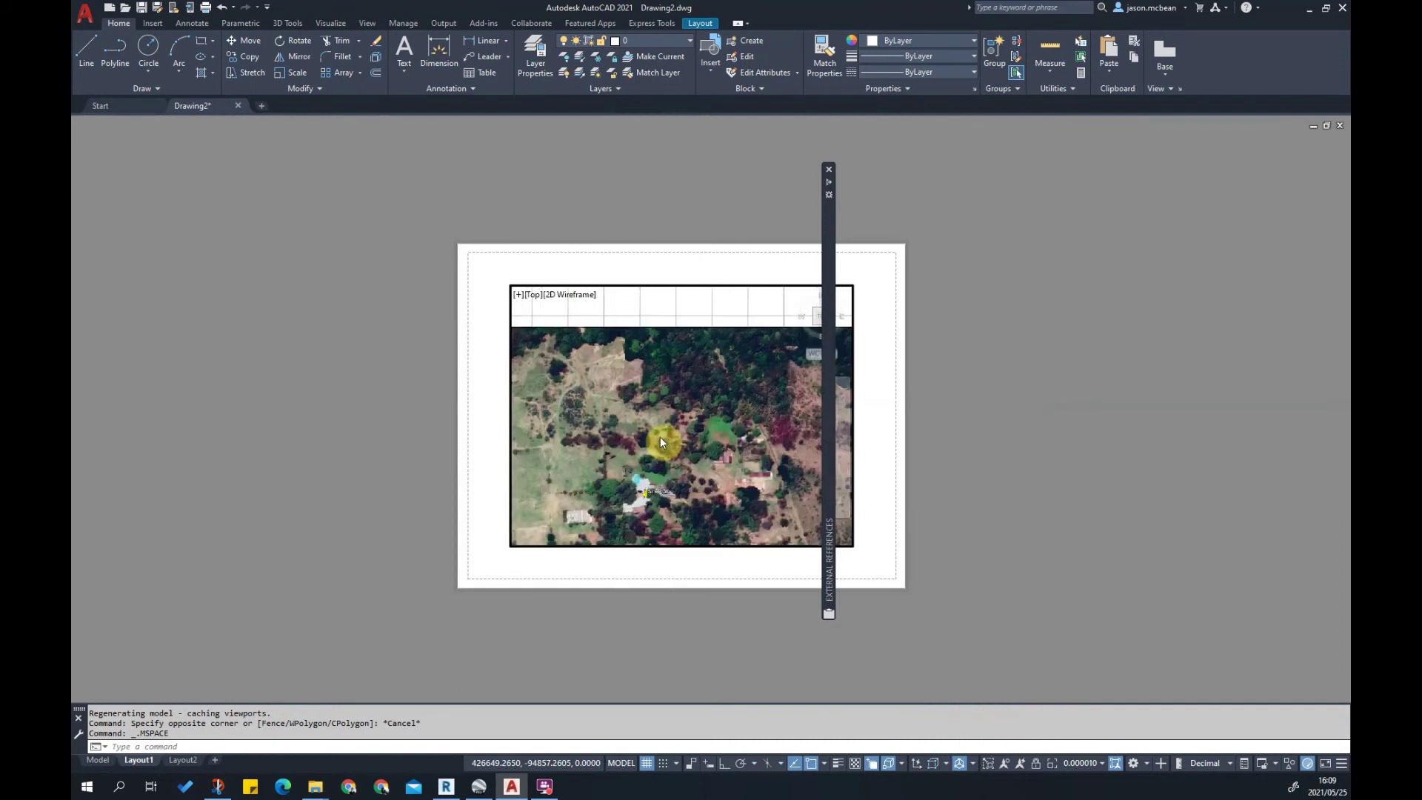
double_click(215, 602)
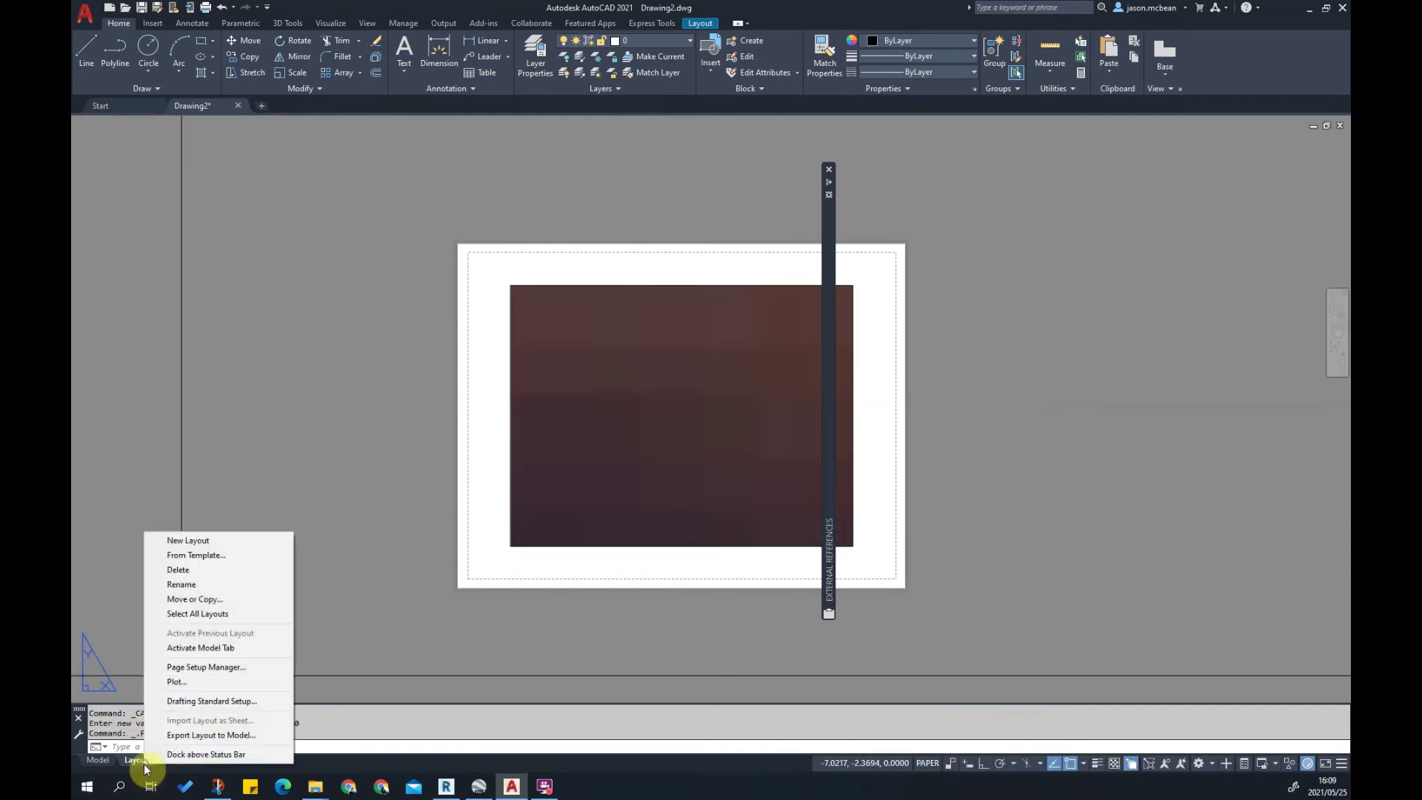
Modify Layout1's page setup to ISO A1 (594 x 841 mm) paper at a 1:1 plot scale
left_click(200, 667)
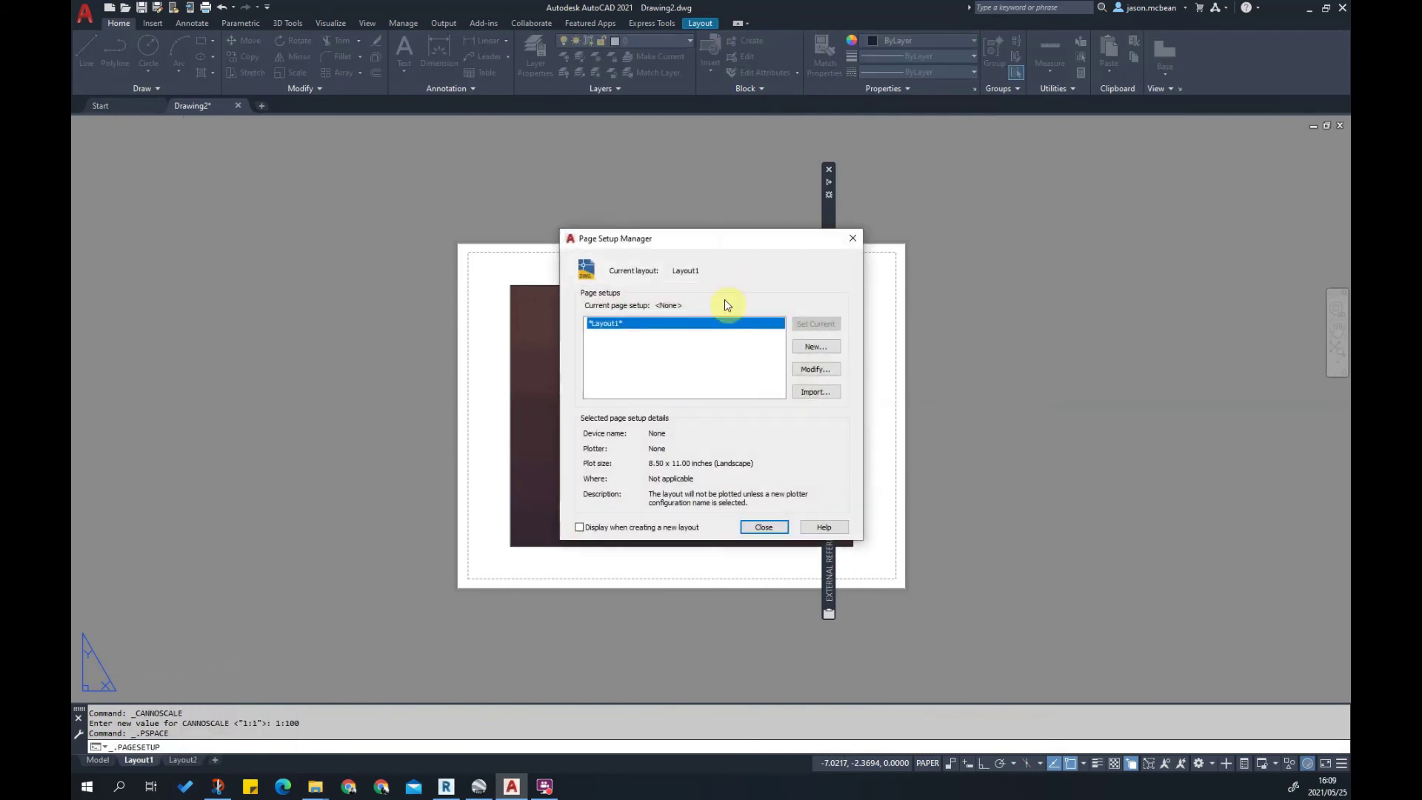
left_click(813, 367)
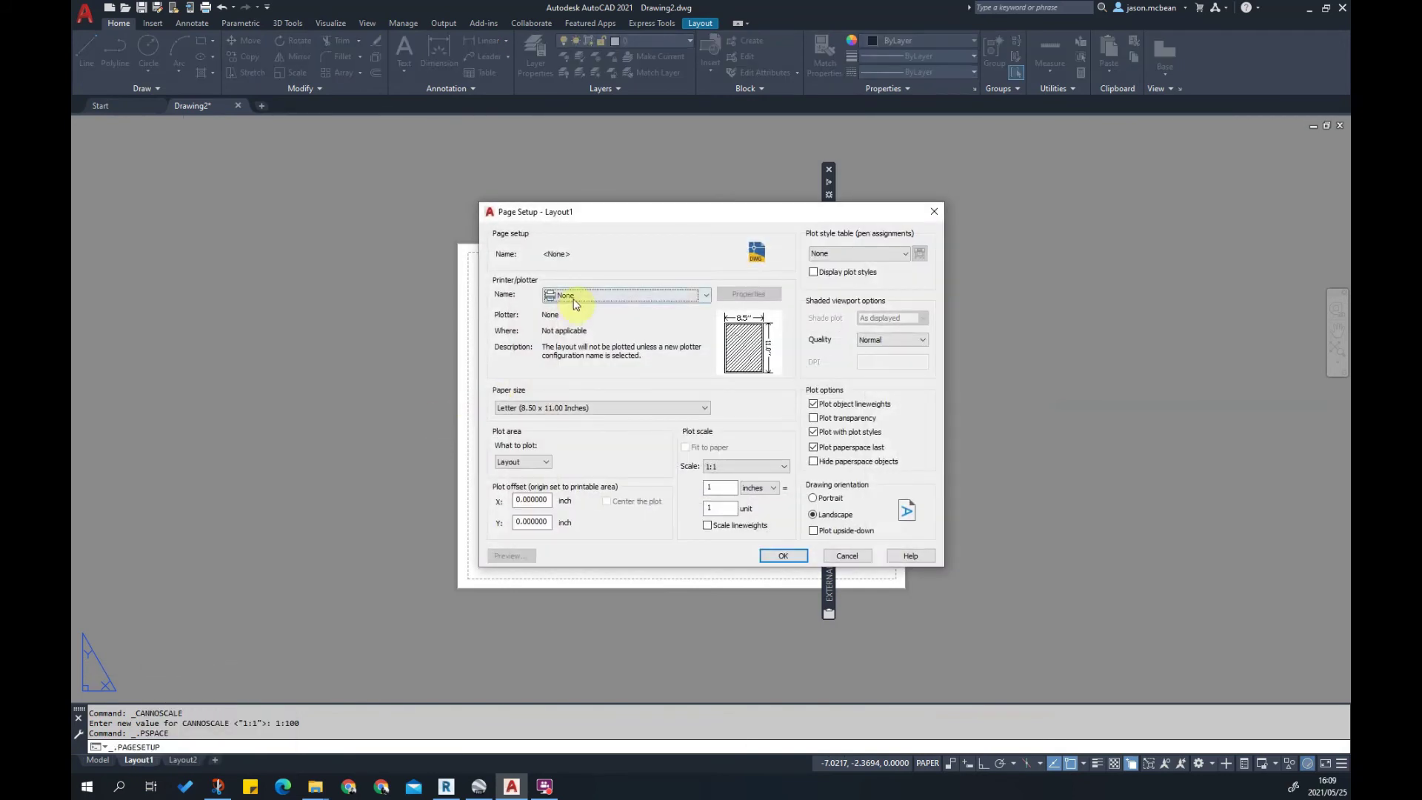
left_click(574, 407)
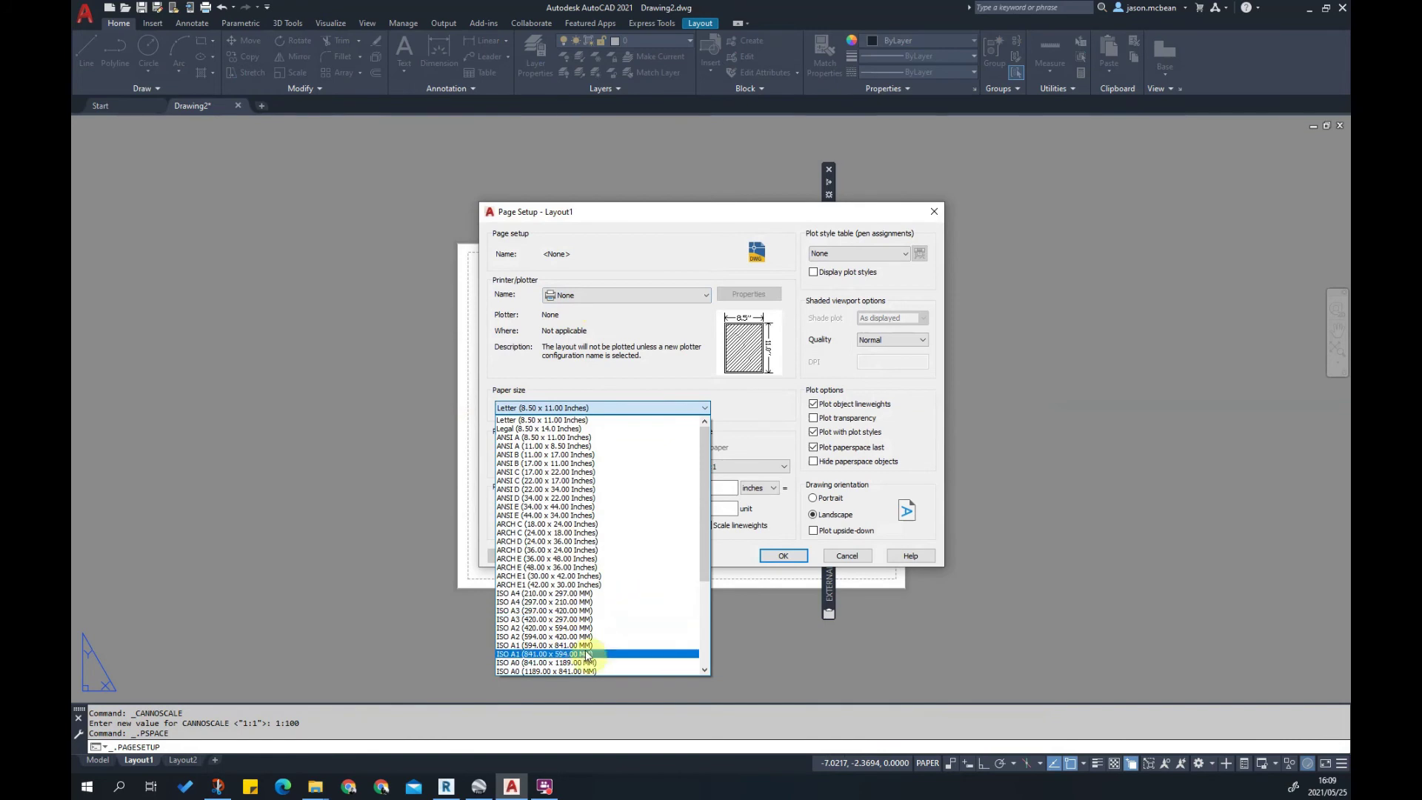
left_click(537, 645)
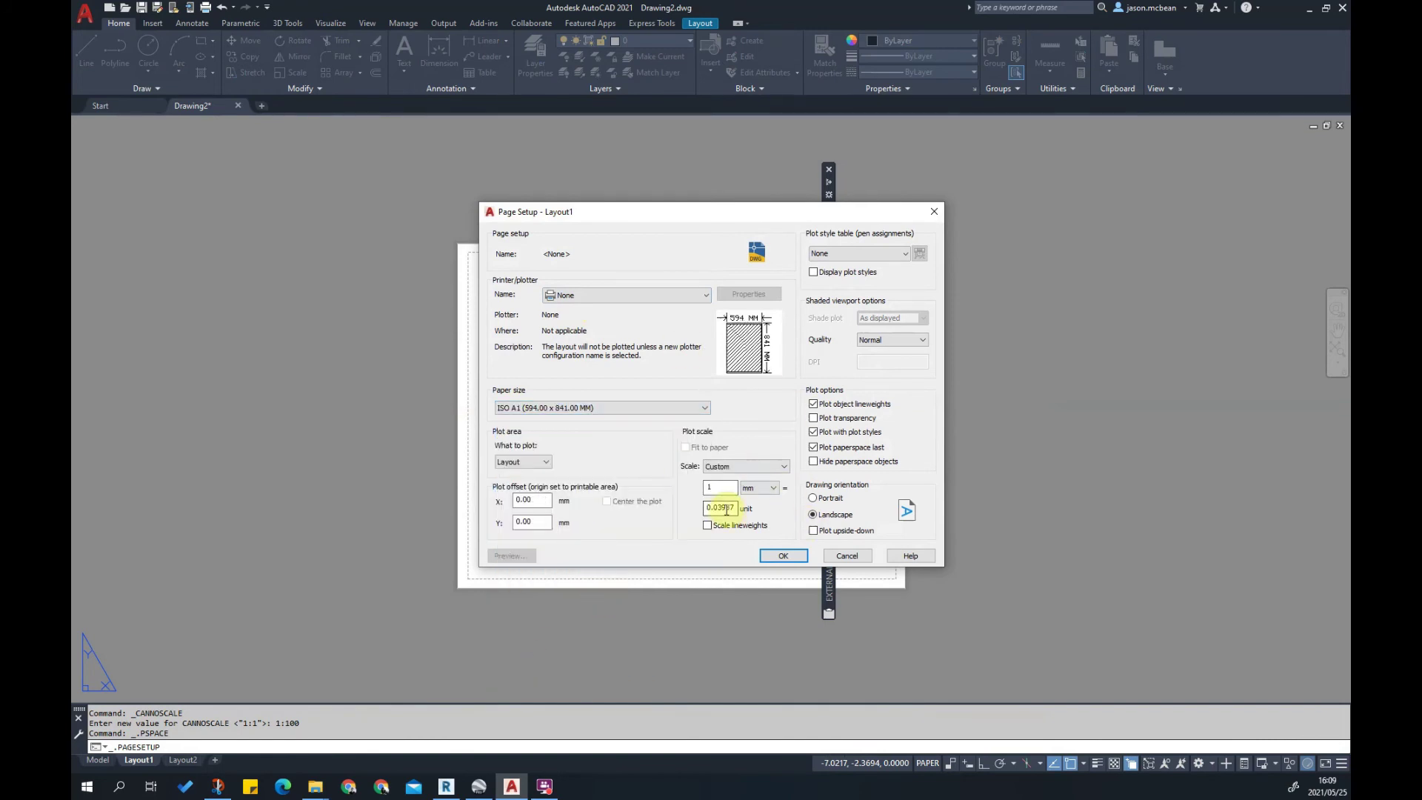
left_click(728, 467)
left_click(742, 487)
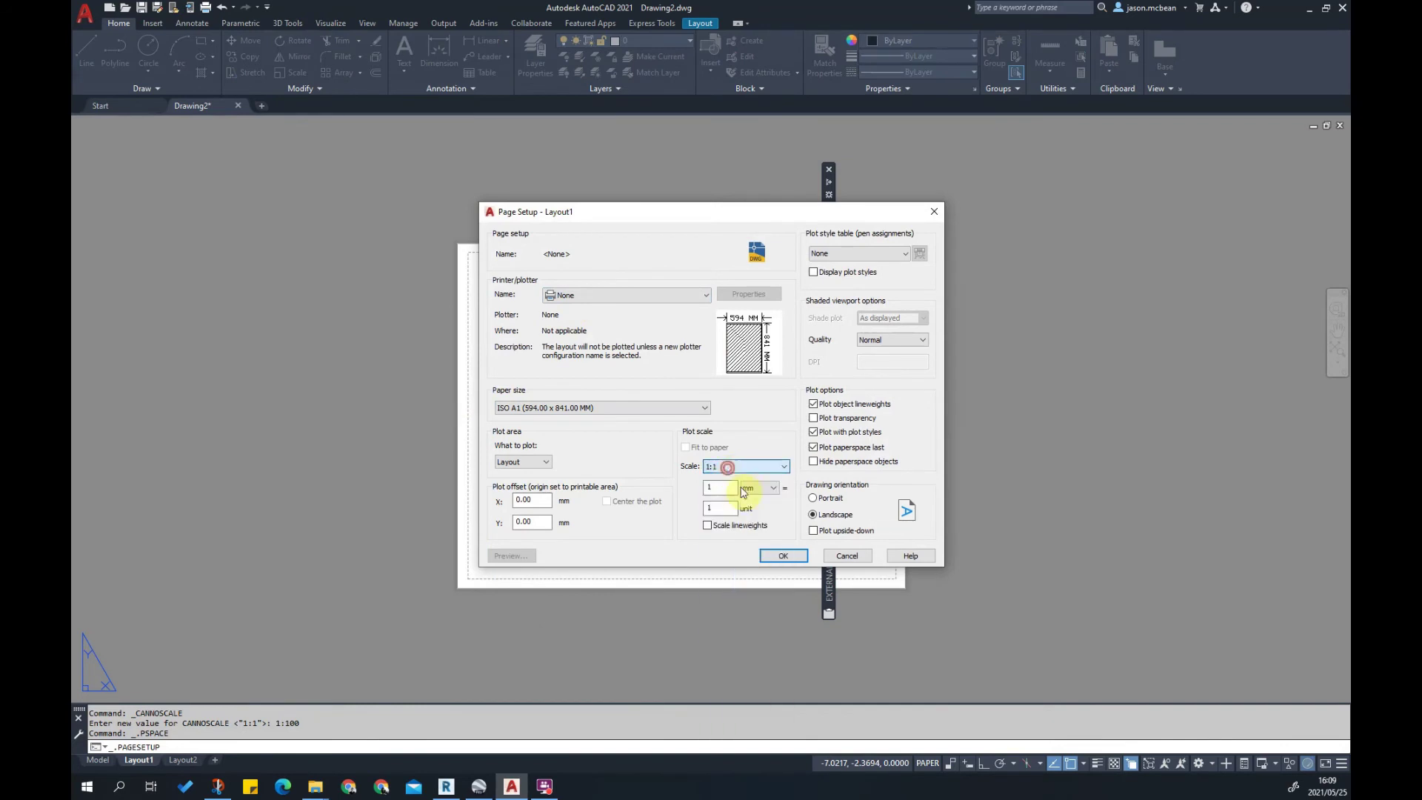
left_click(778, 555)
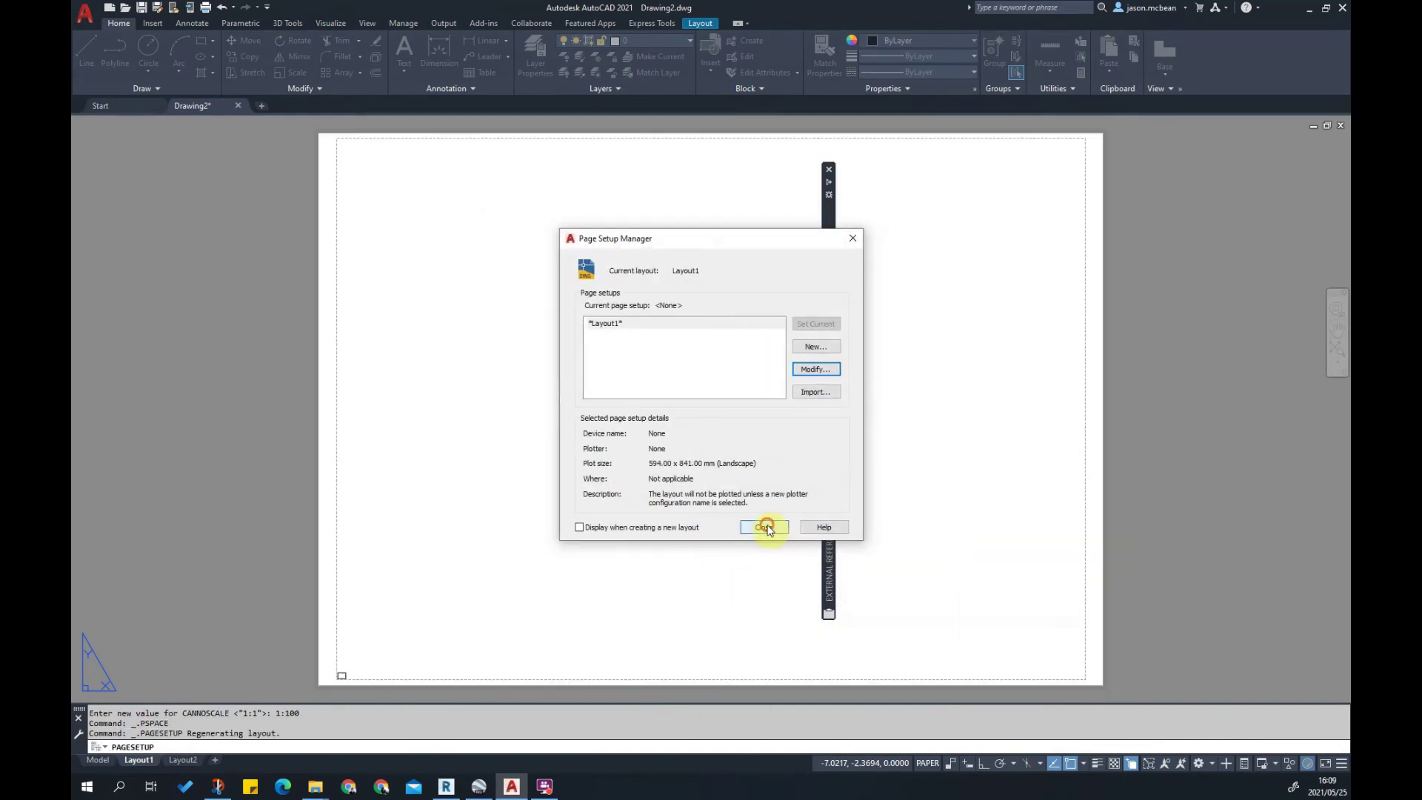
left_click(765, 527)
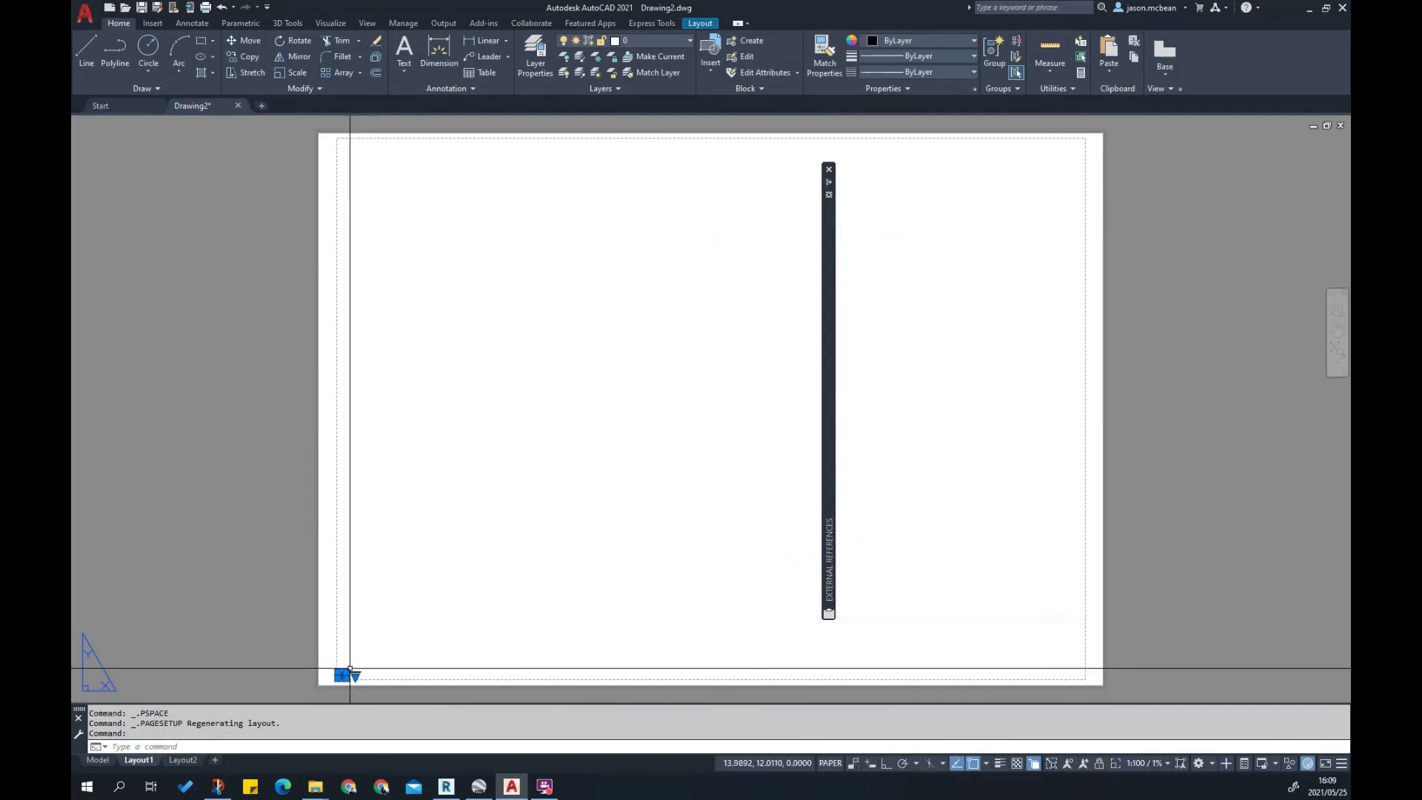
Stretch the viewport's lower-left corner grip toward the A1 sheet corner
left_click(350, 670)
scroll(483, 619, "down", 4)
scroll(714, 477, "up", 6)
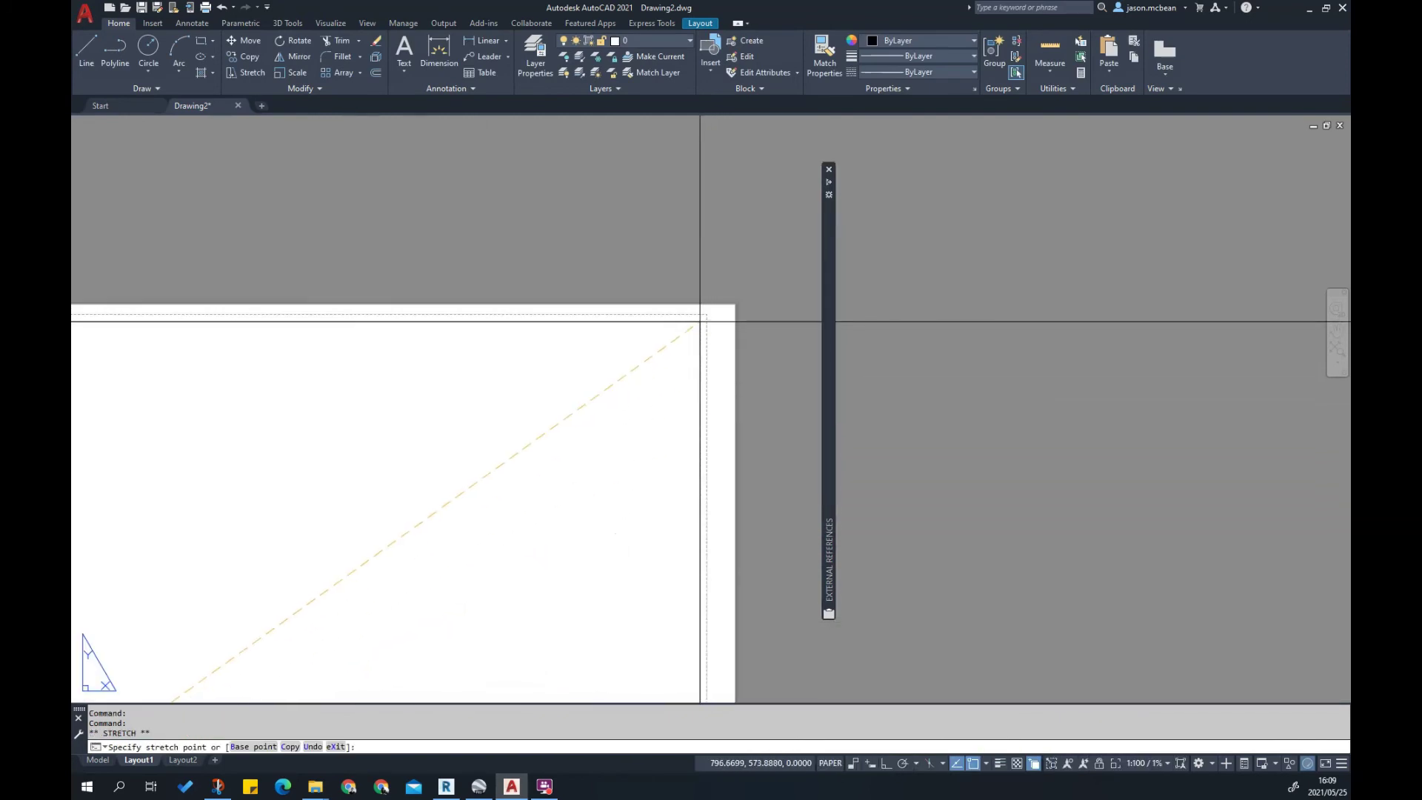
key("Escape")
scroll(698, 320, "down", 6)
Inside the viewport, set the viewport scale to 1:100 from the status-bar list
double_click(692, 455)
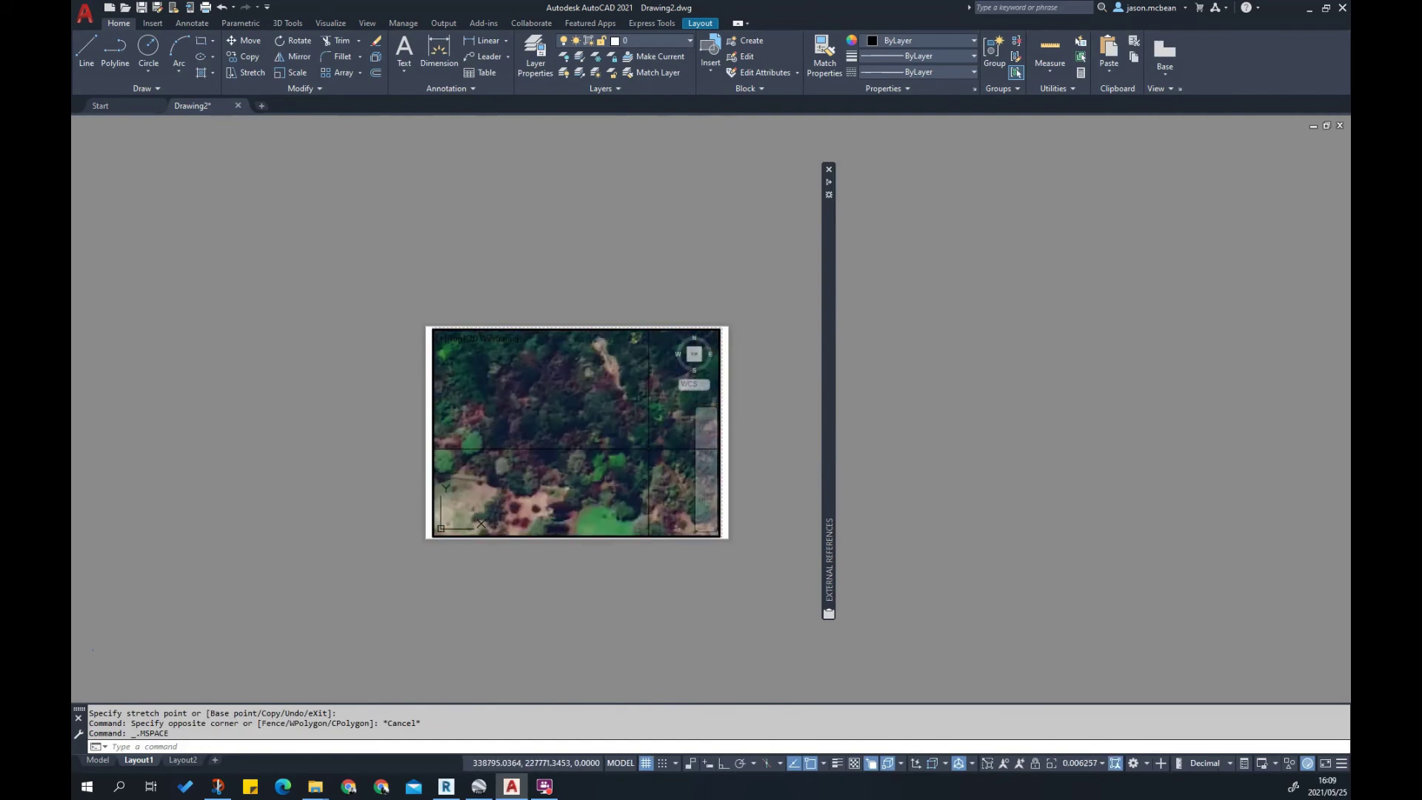
scroll(576, 451, "down", 6)
scroll(602, 482, "up", 5)
left_click(1032, 742)
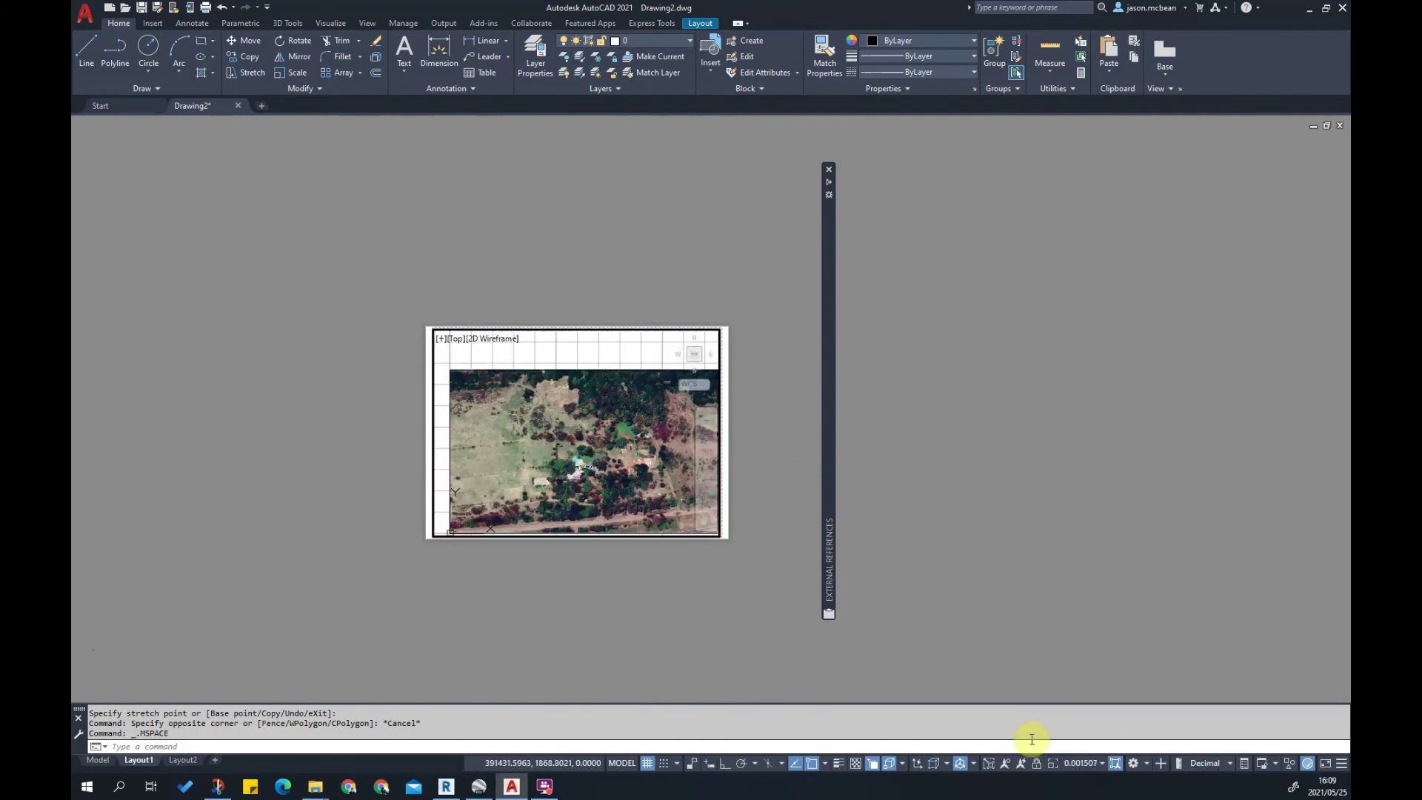
left_click(1082, 765)
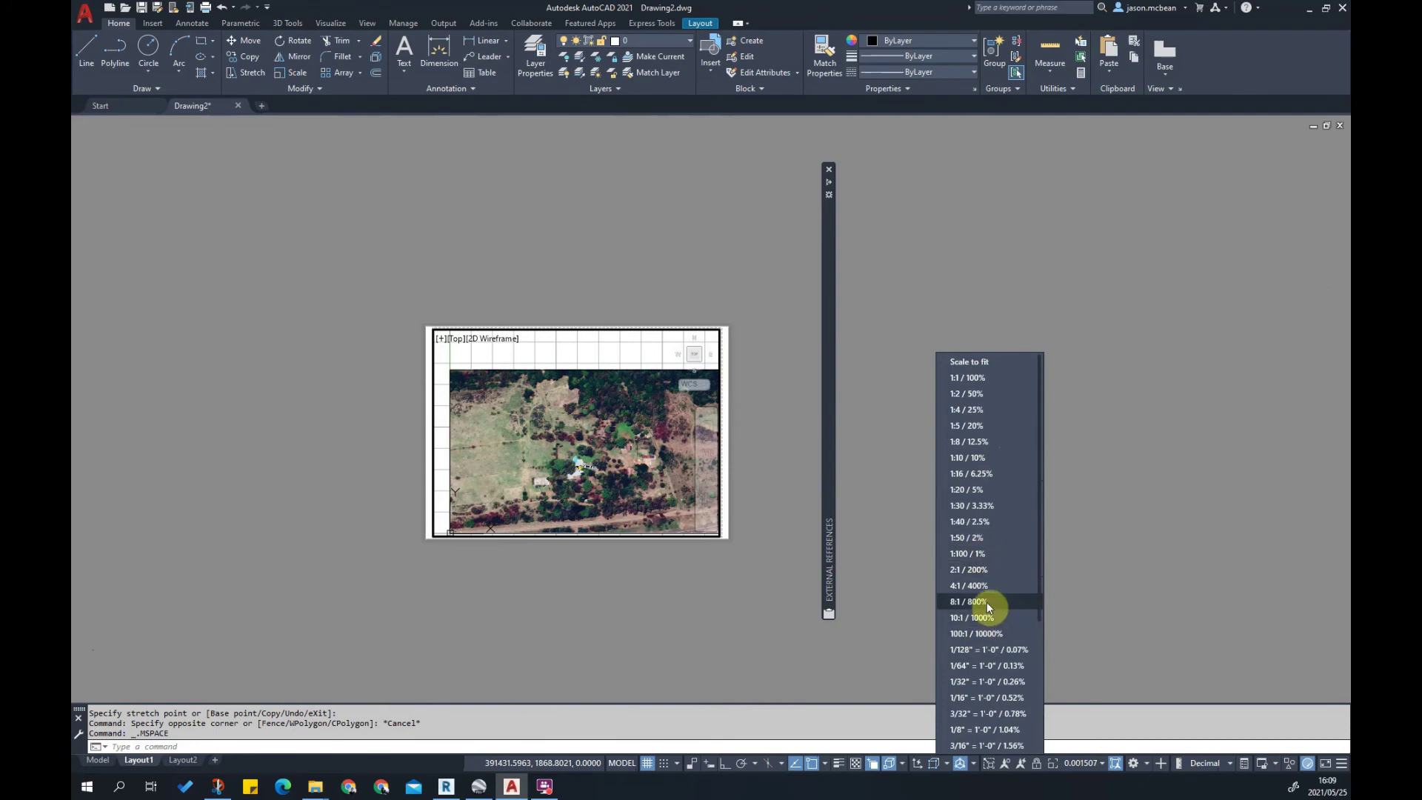
scroll(976, 401, "down", 3)
scroll(1002, 540, "down", 2)
scroll(1003, 545, "up", 5)
left_click(975, 555)
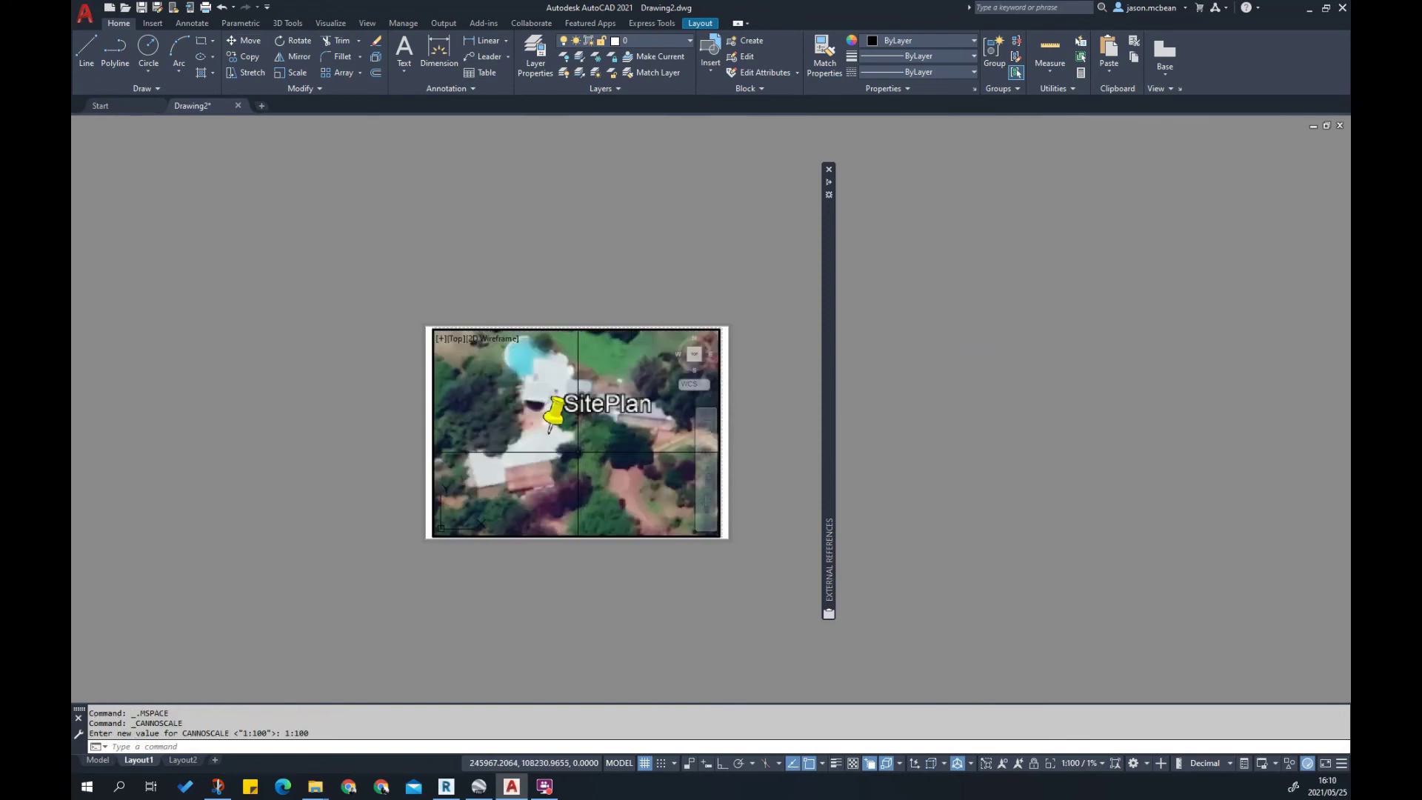
Start and cancel the Zoom and Arc commands, clearing leftover command-line text
type("z")
key("Return")
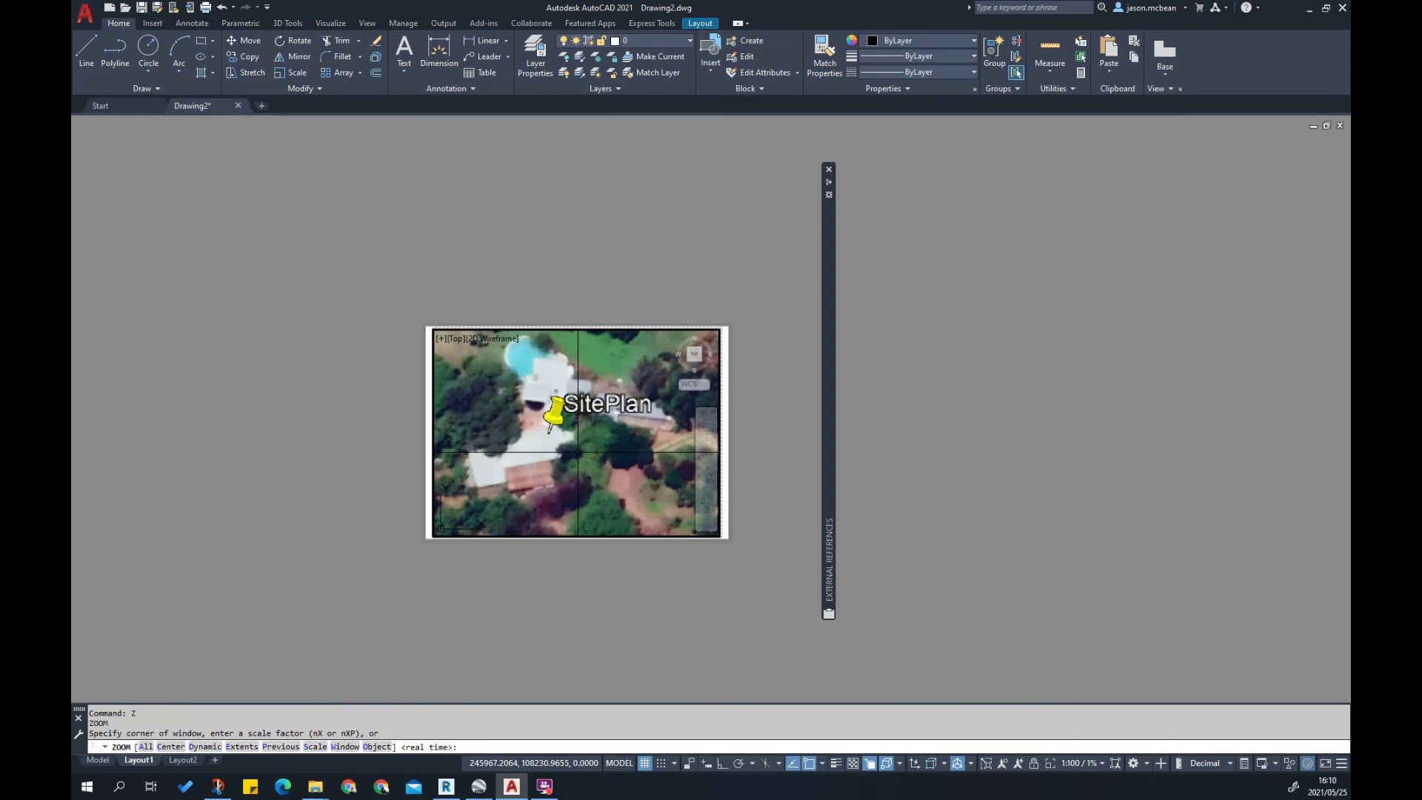
key("Escape")
key("BackSpace")
type("a")
key("Return")
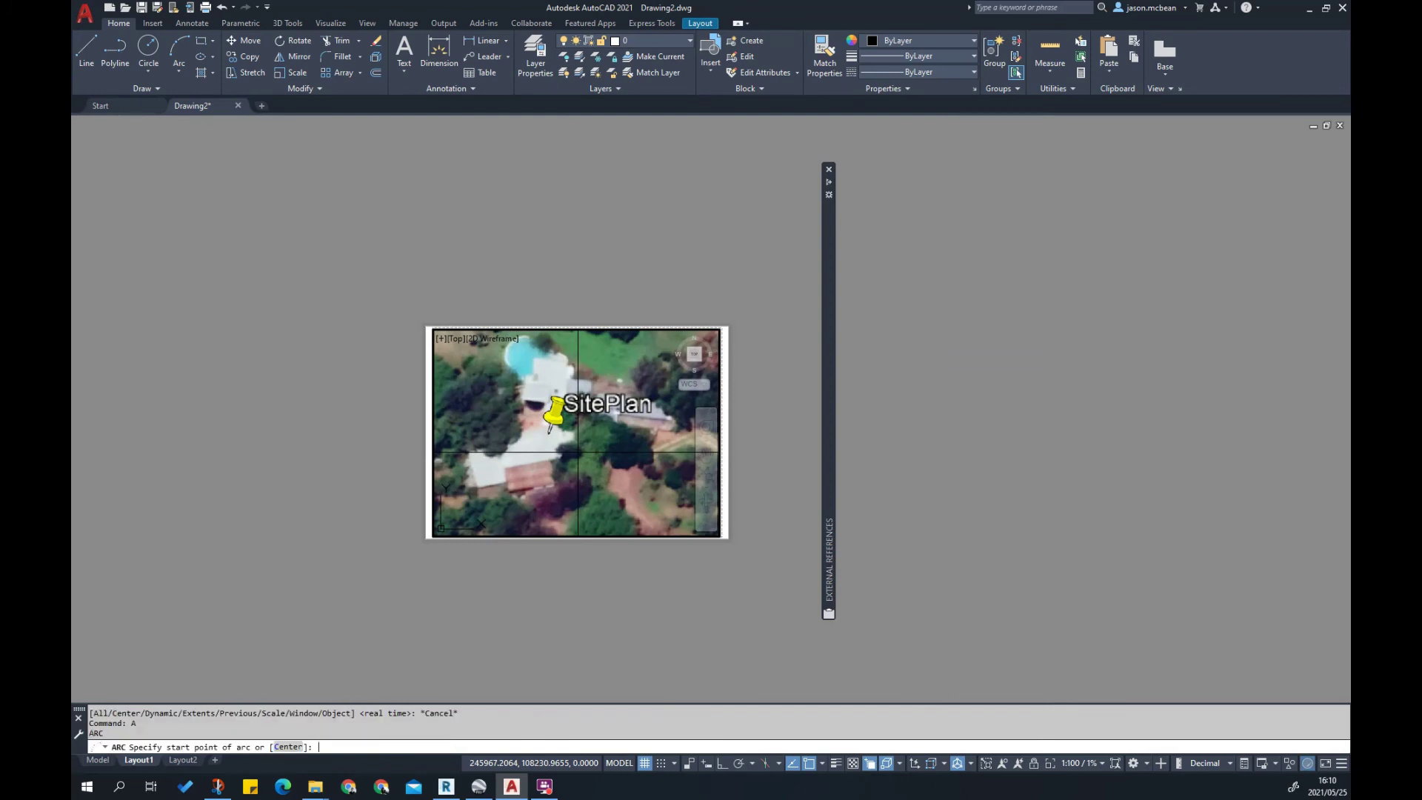
key("Escape")
Start and cancel the Stretch and Scale (SC) commands
key("Return")
key("Escape")
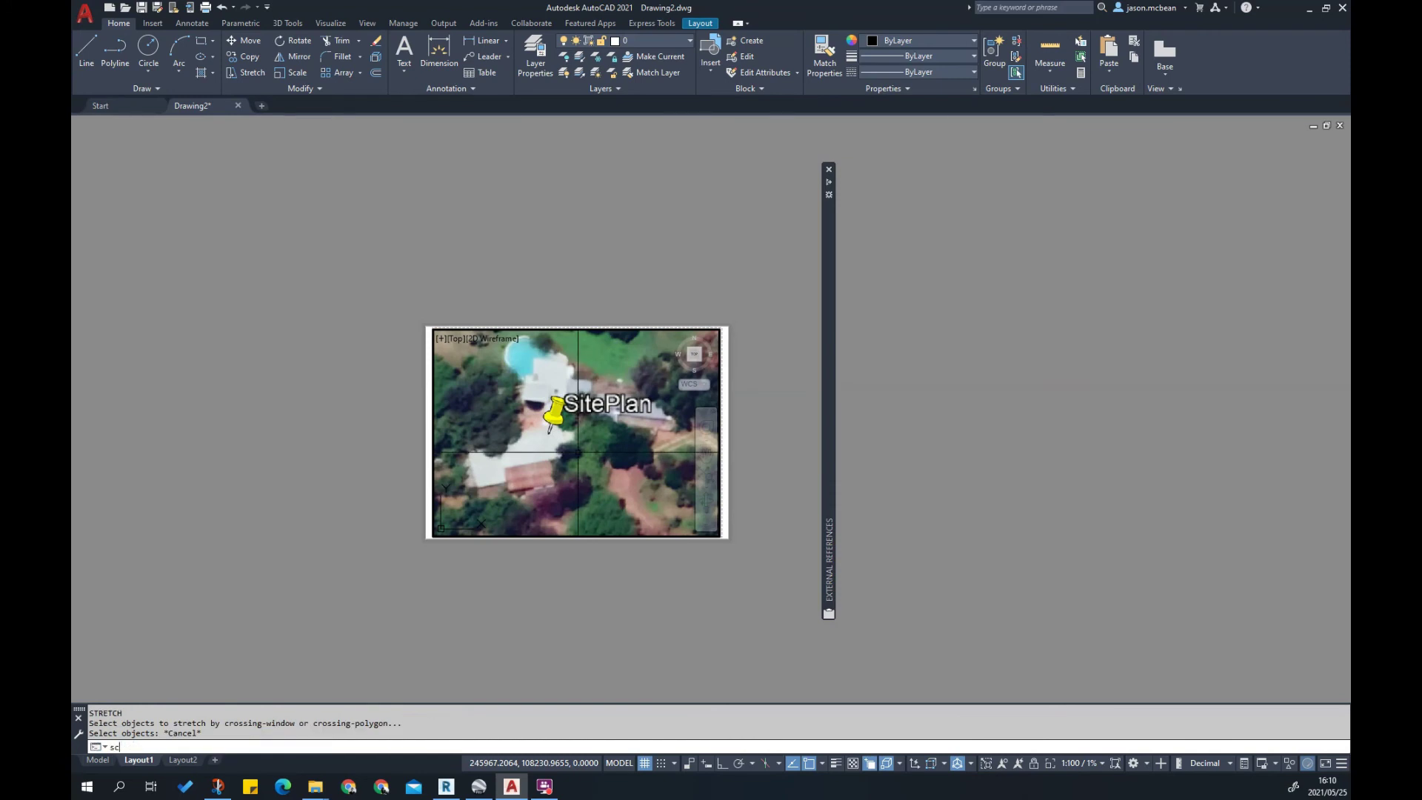
type("sc")
key("Return")
key("Escape")
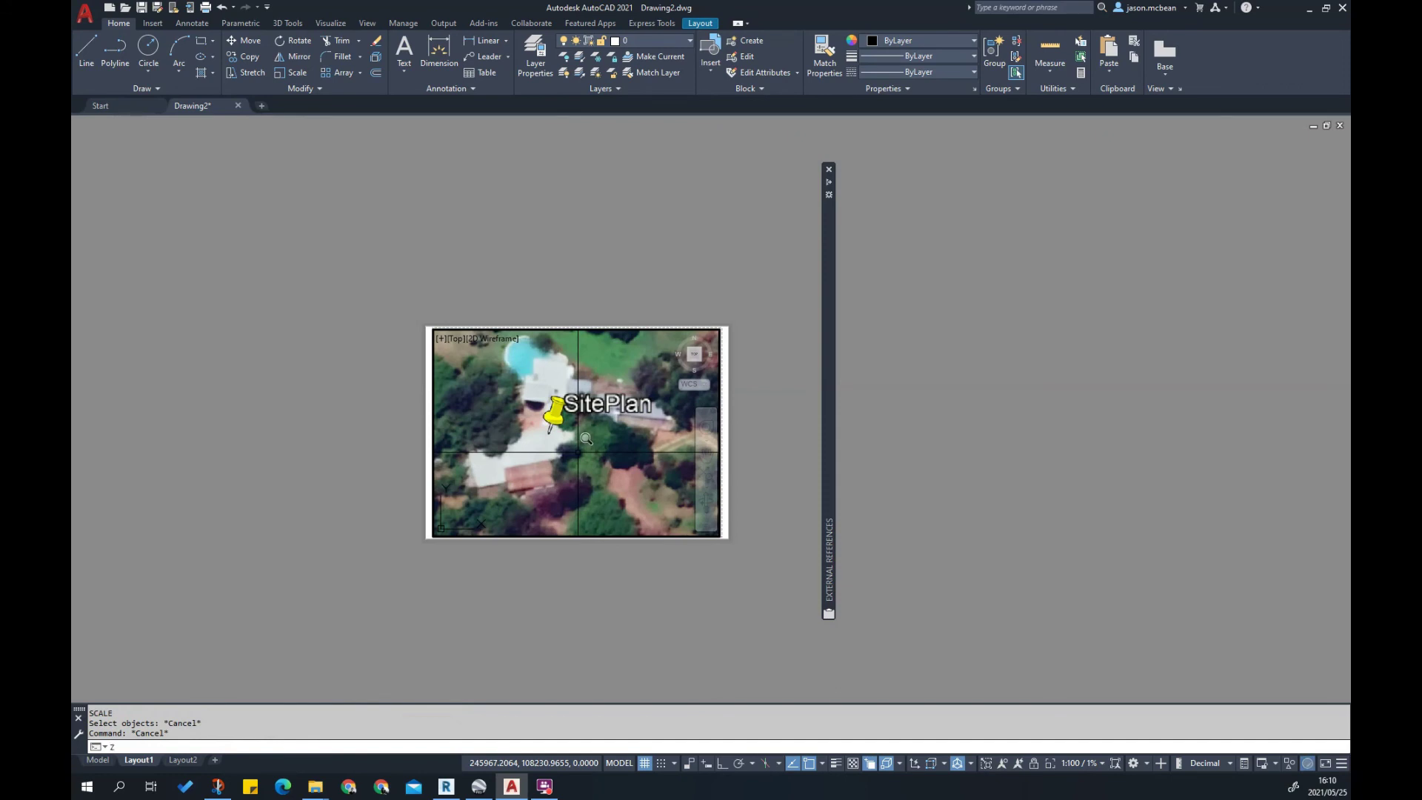
Zoom the viewport by scale factor 1/1000xp with the Z command
type("z")
key("Return")
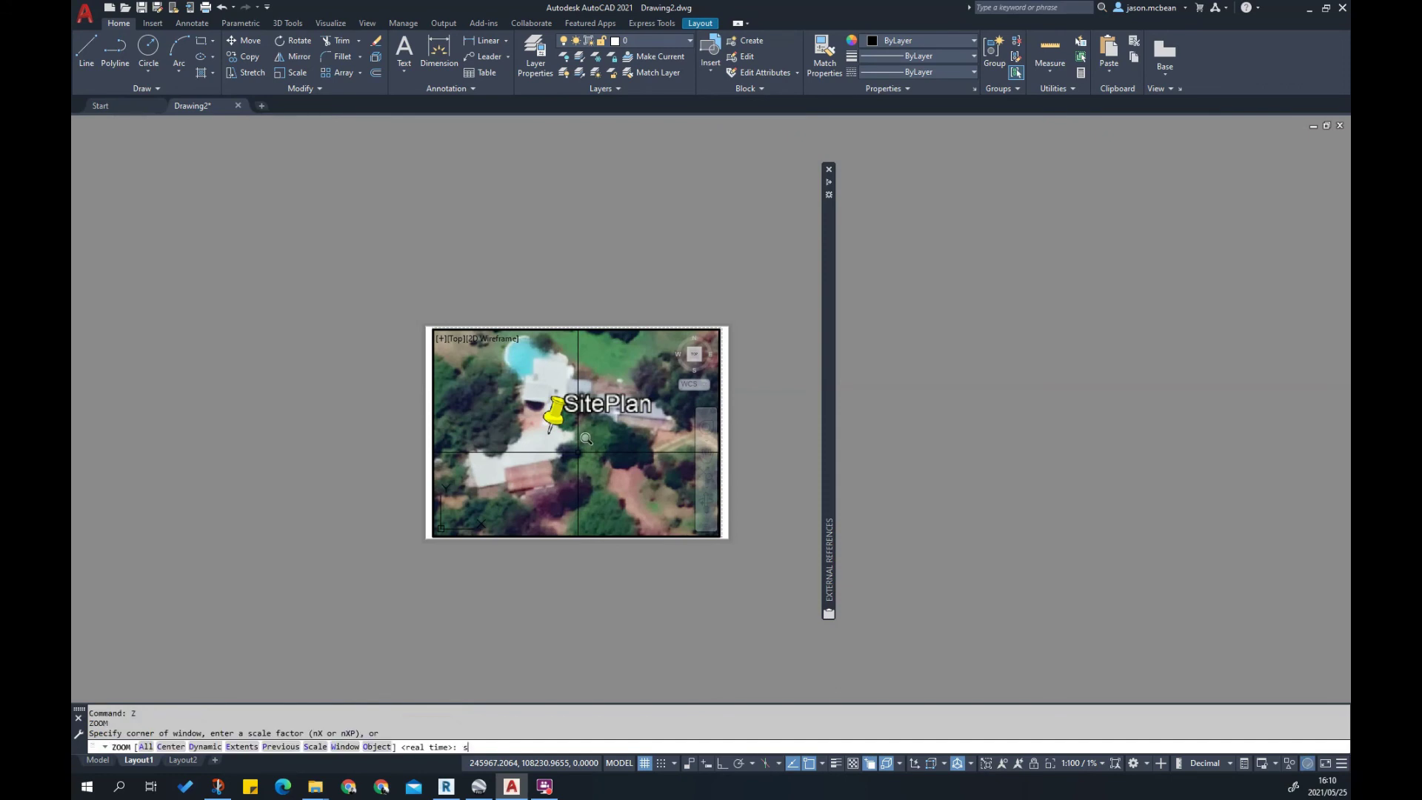
key("Return")
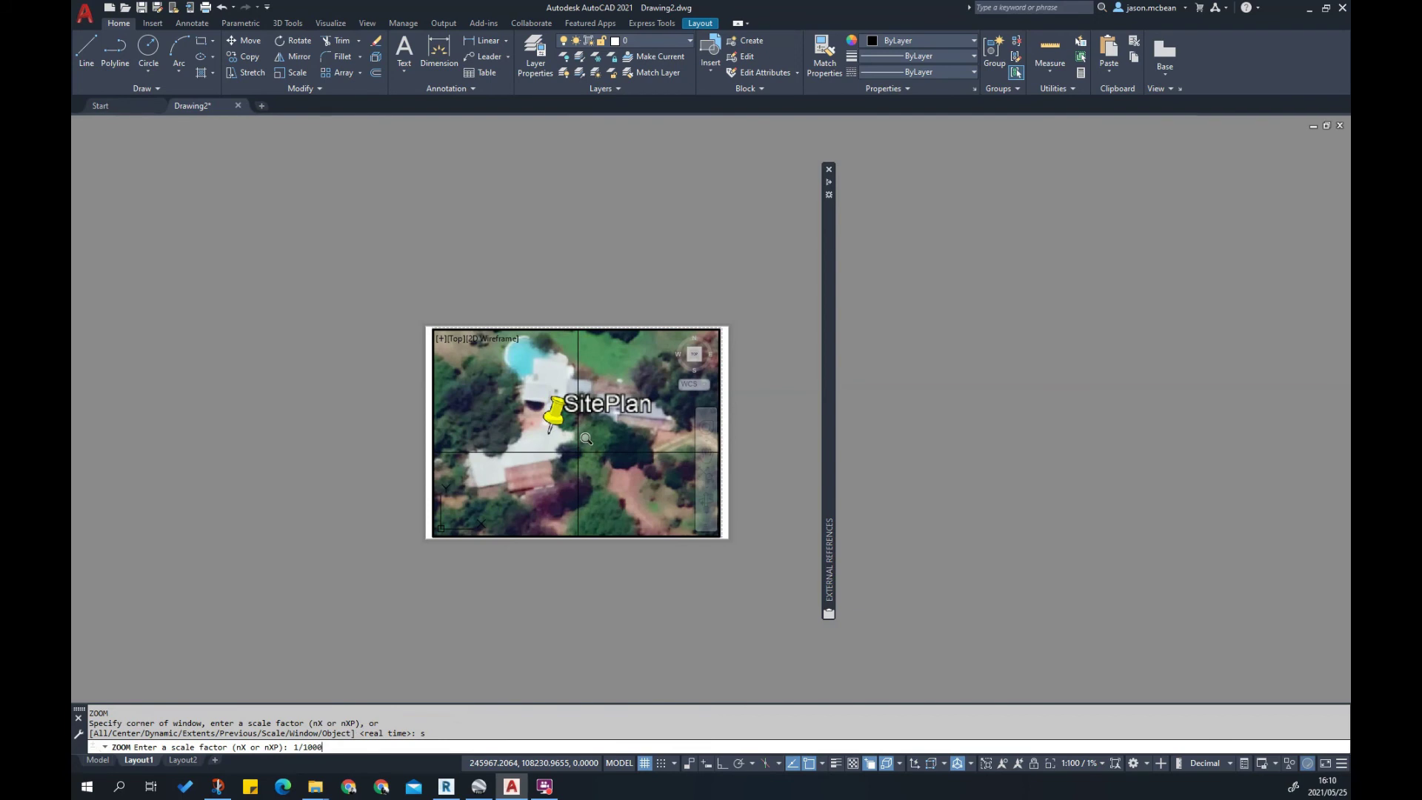
type("1/1000xp")
key("Return")
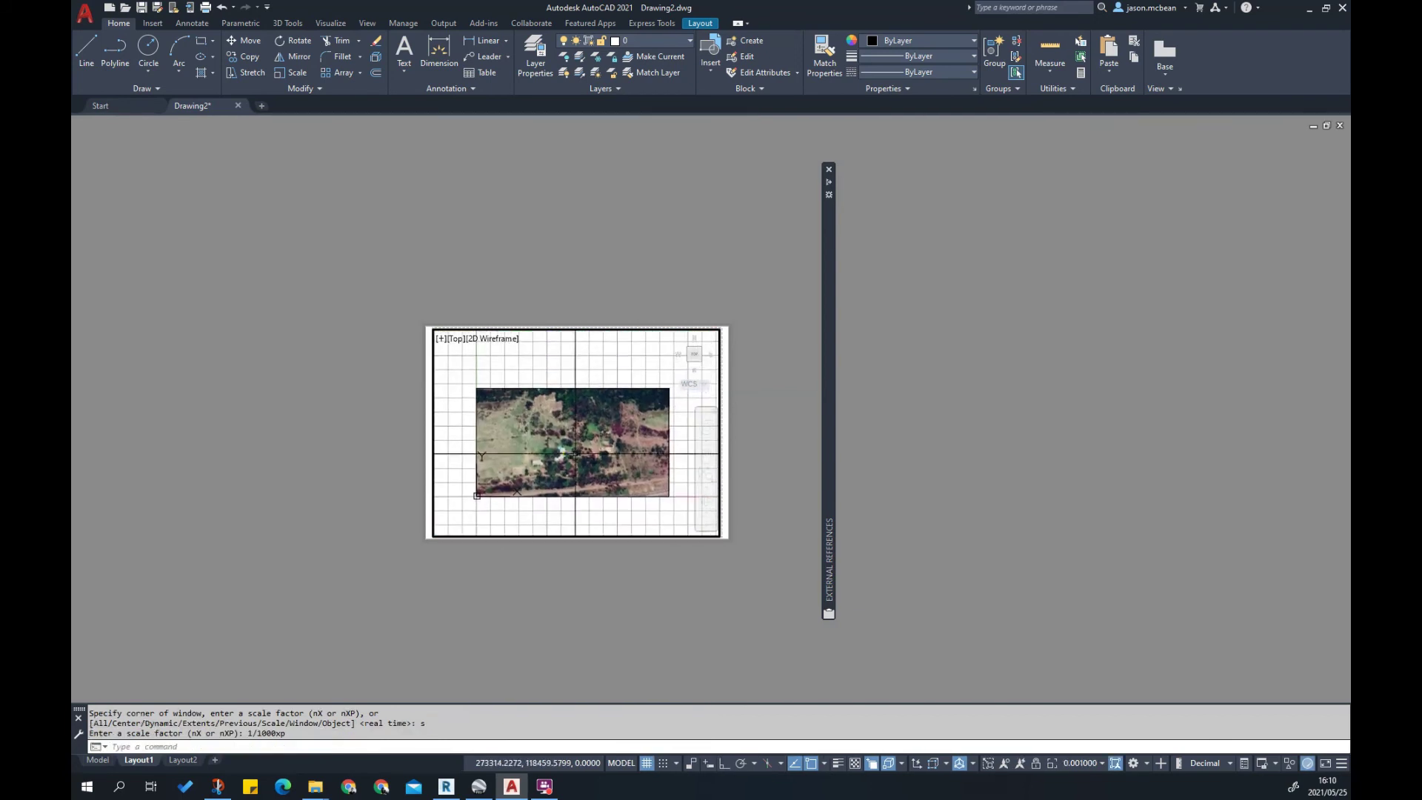
Add a custom 1:1000 scale (1 paper unit = 1000 drawing units) through the scale list's Custom editor
left_click(1077, 765)
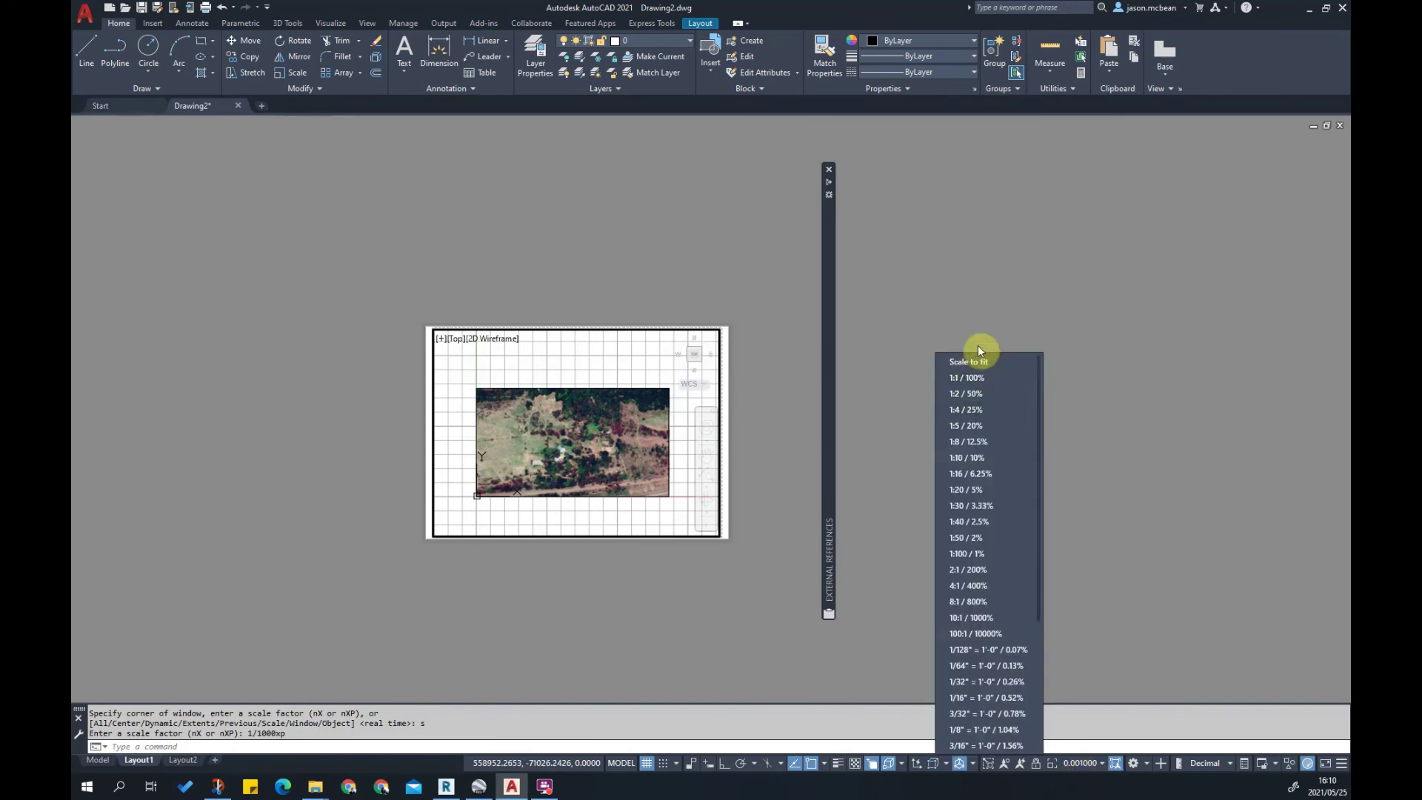
scroll(1029, 607, "down", 5)
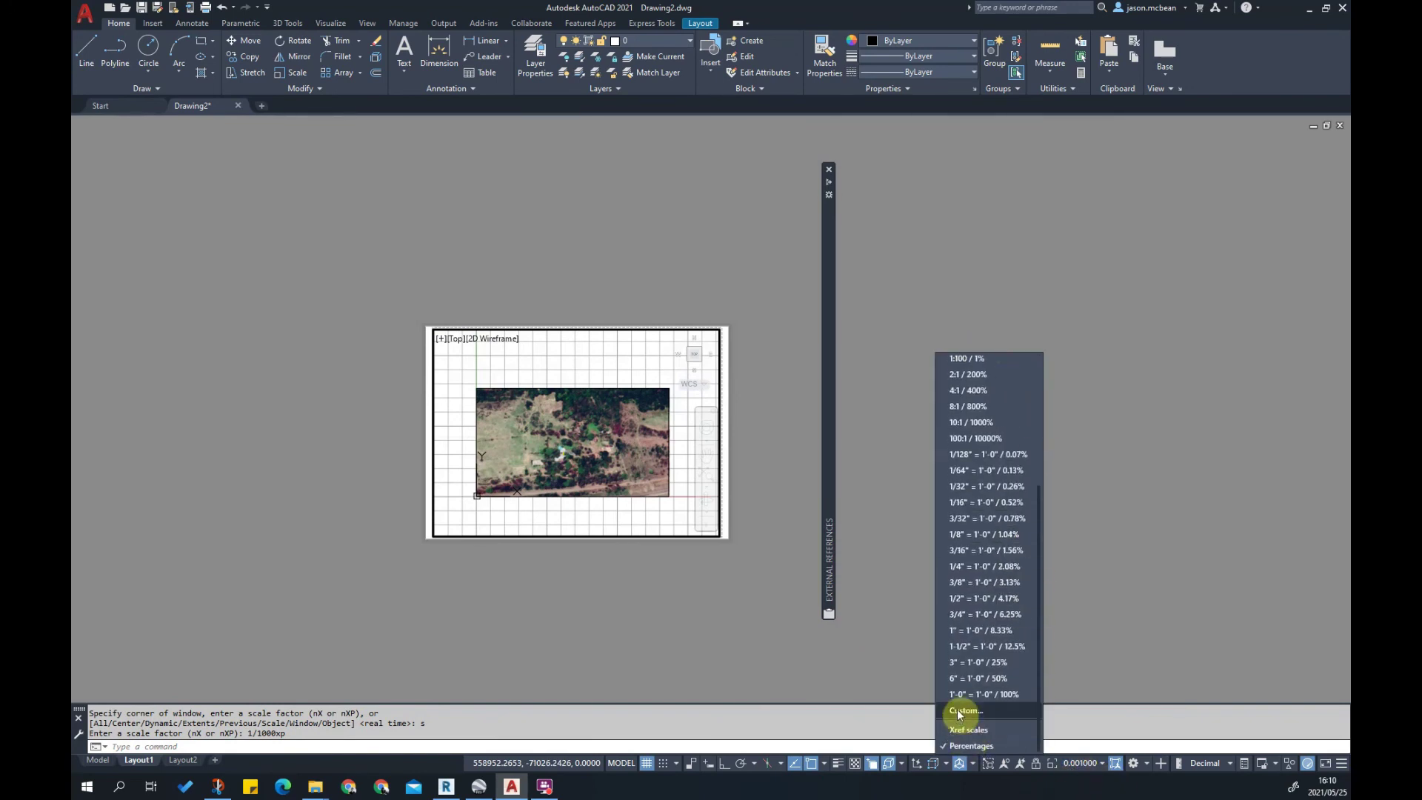
left_click(957, 708)
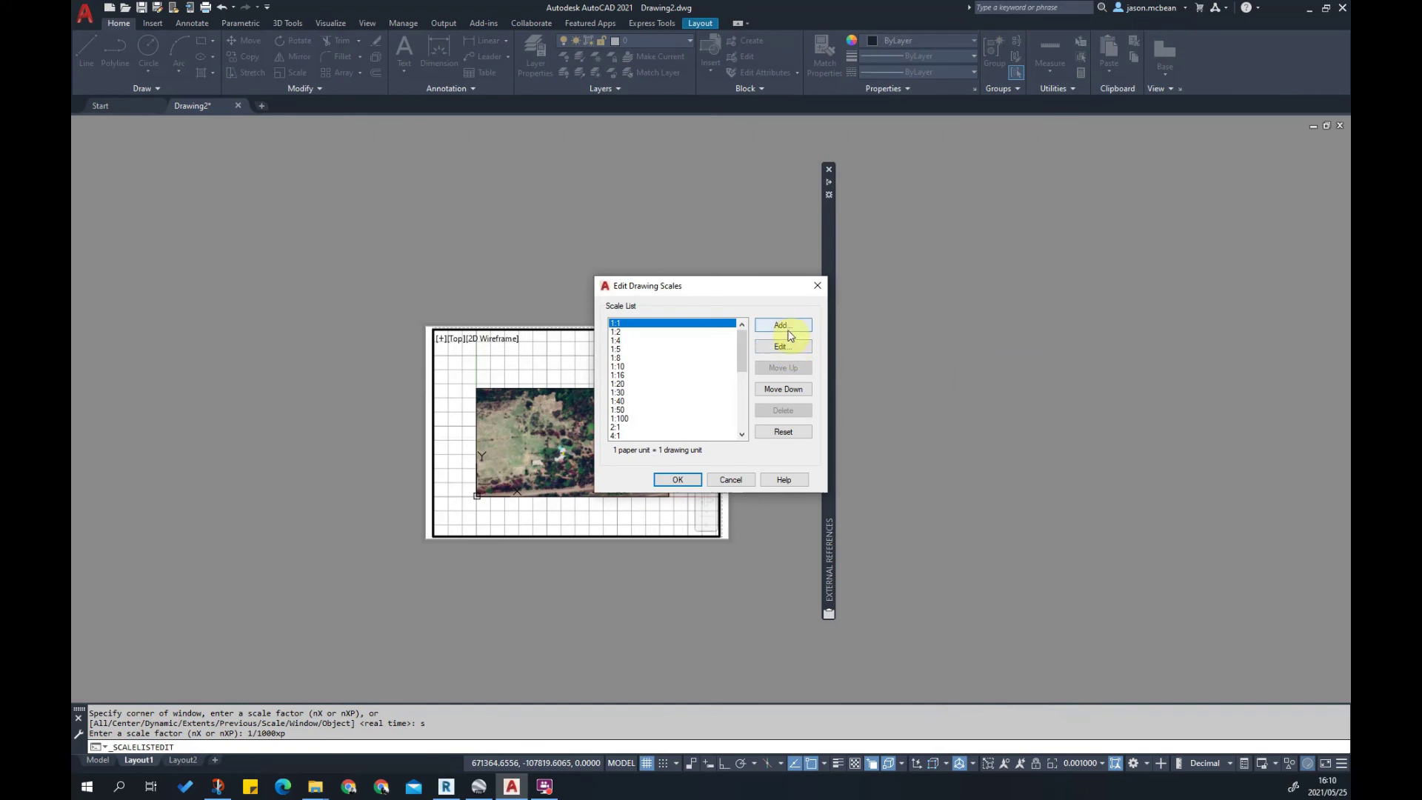
left_click(787, 331)
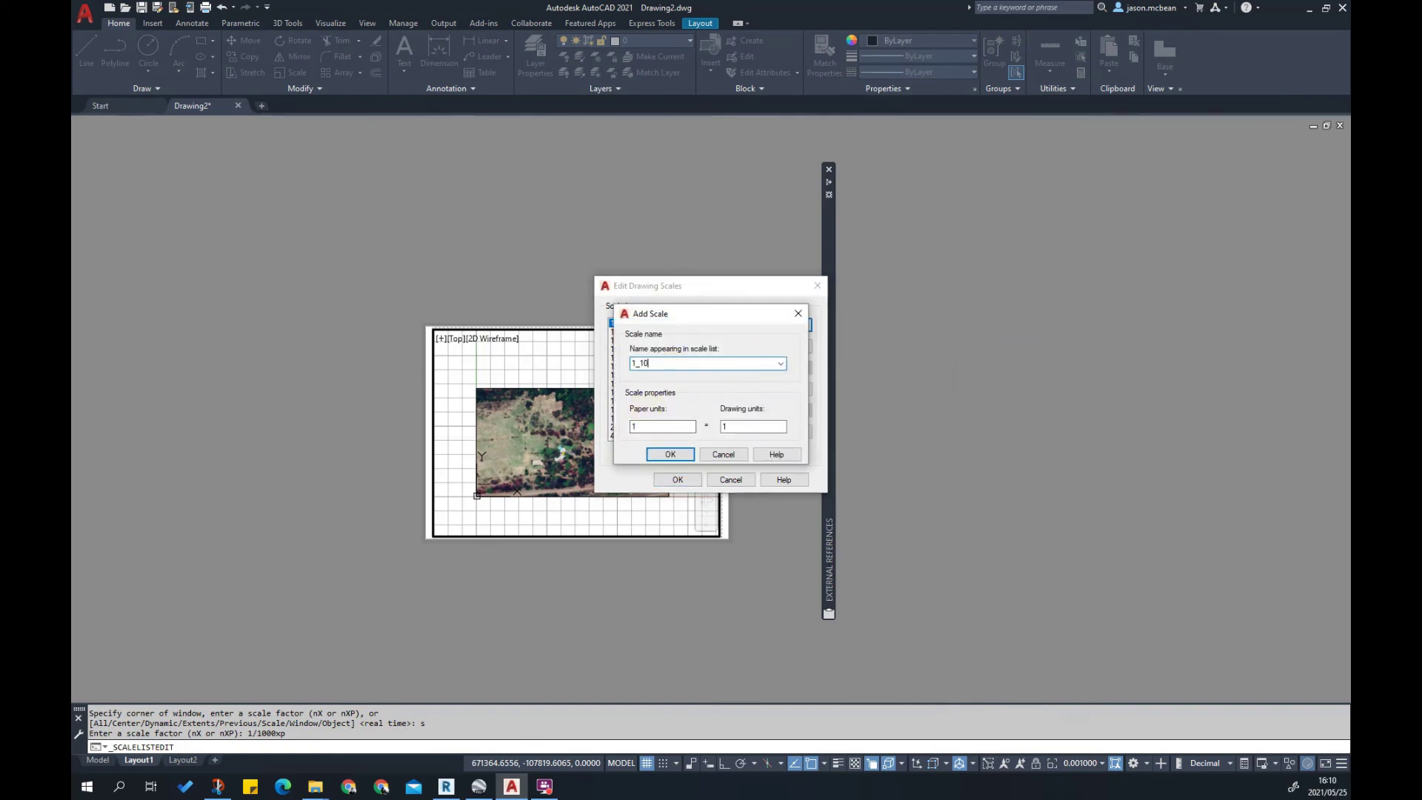
left_click_drag(687, 316, 745, 350)
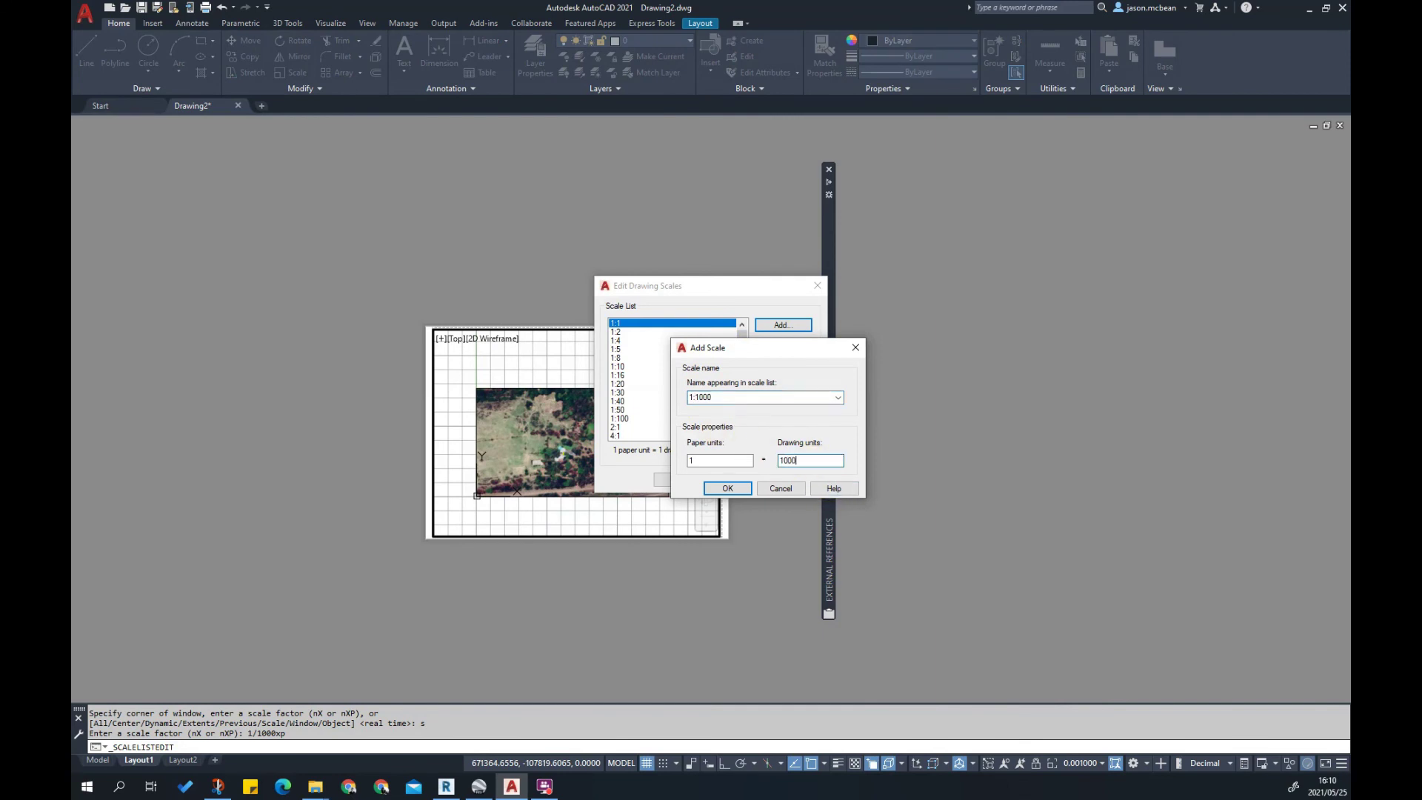
type("0")
key("Return")
left_click(672, 479)
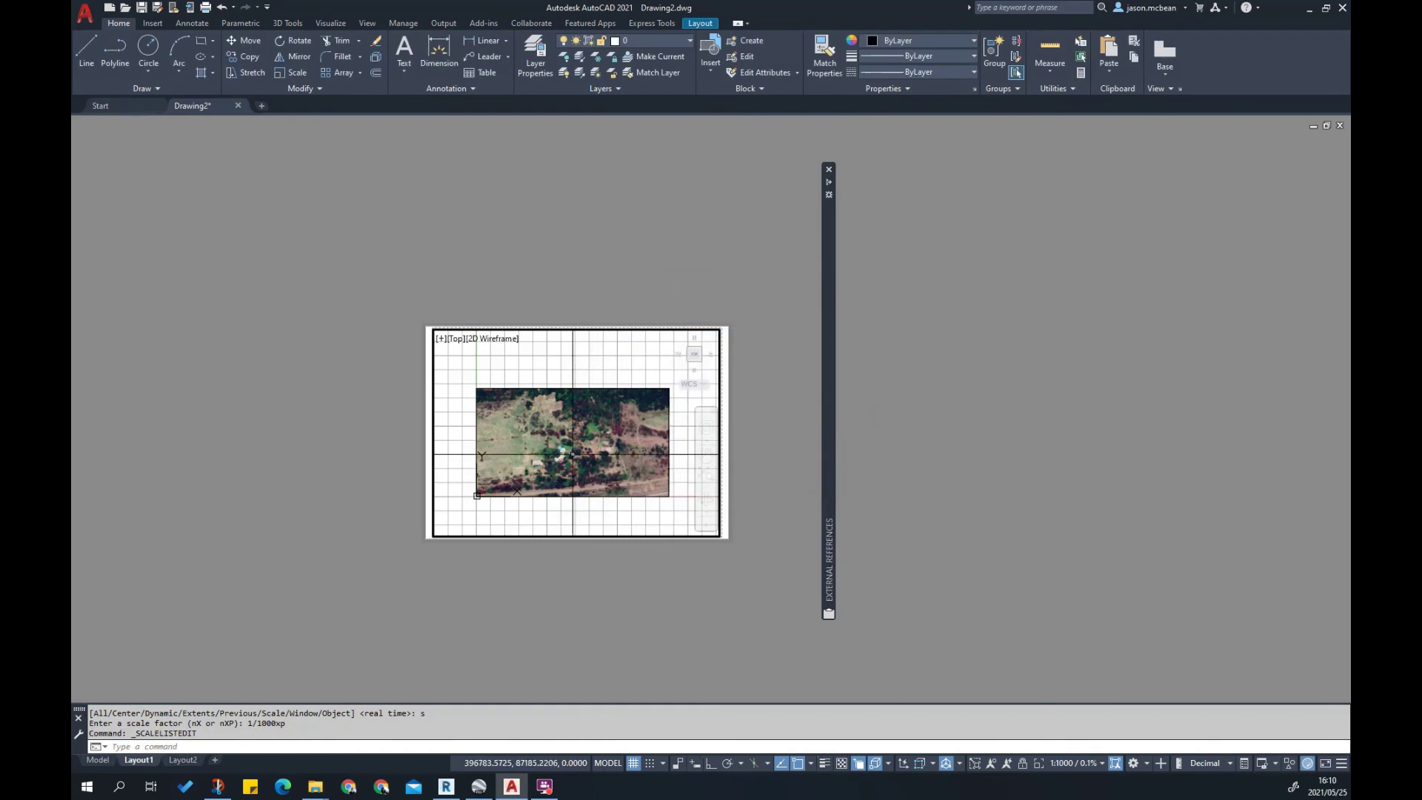
left_click(1061, 773)
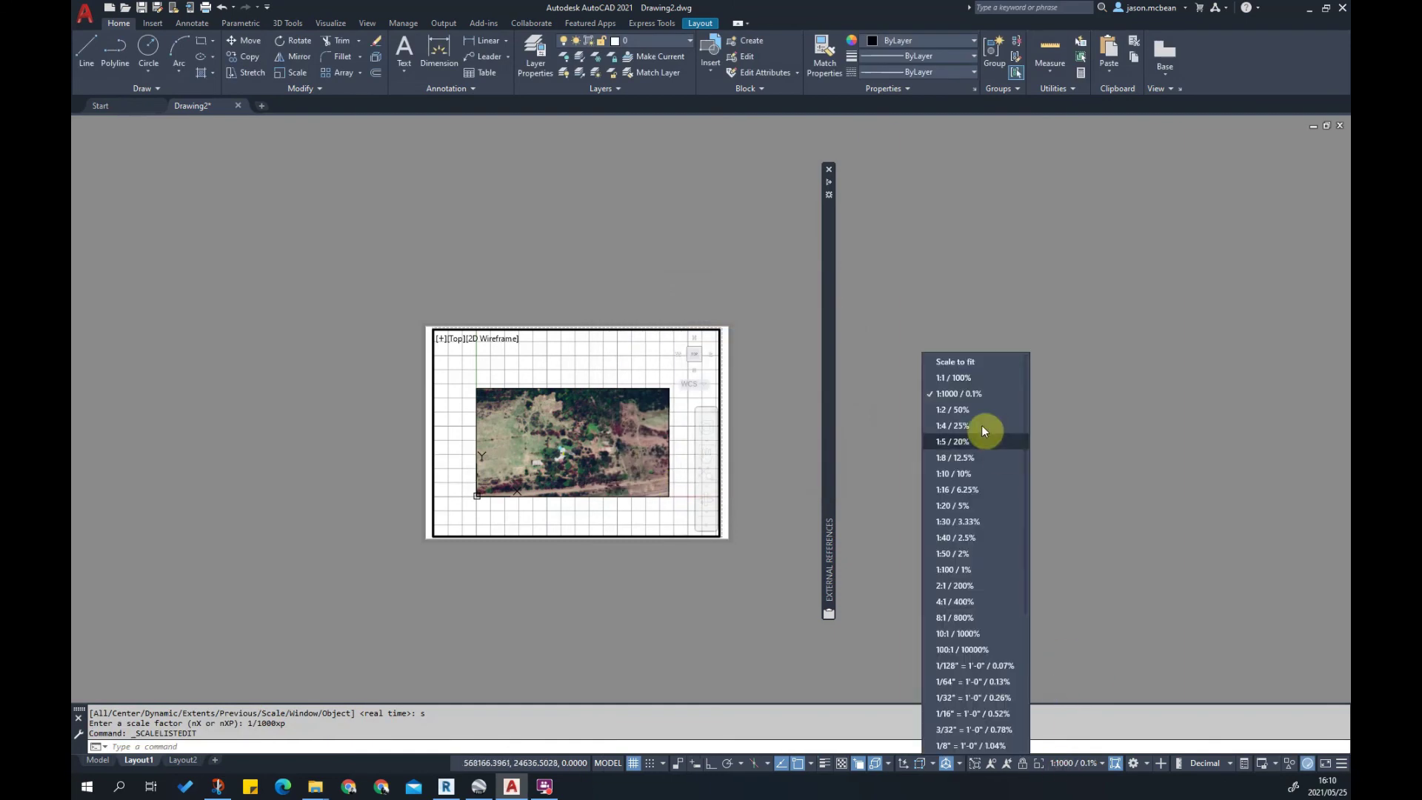
left_click(944, 396)
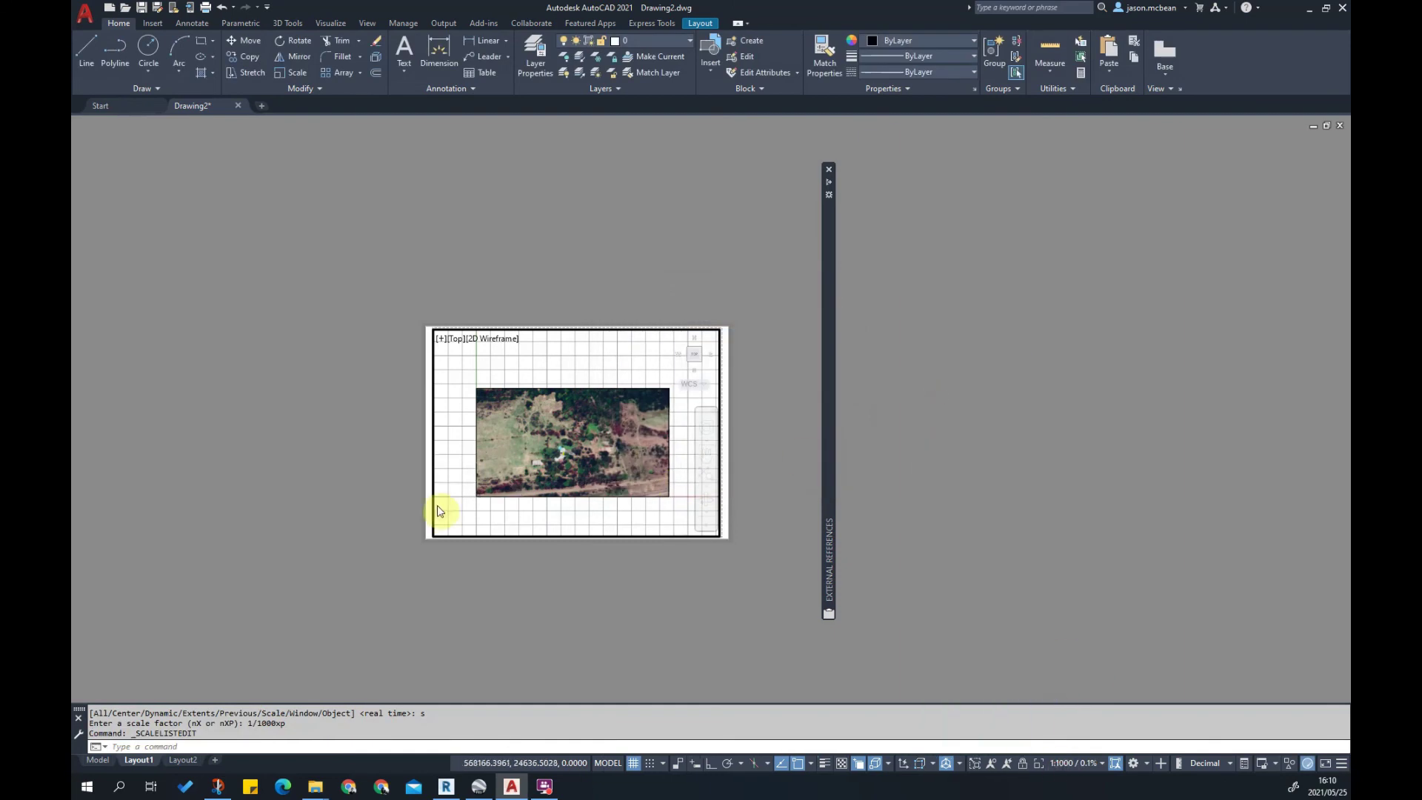
left_click(1081, 772)
left_click(965, 577)
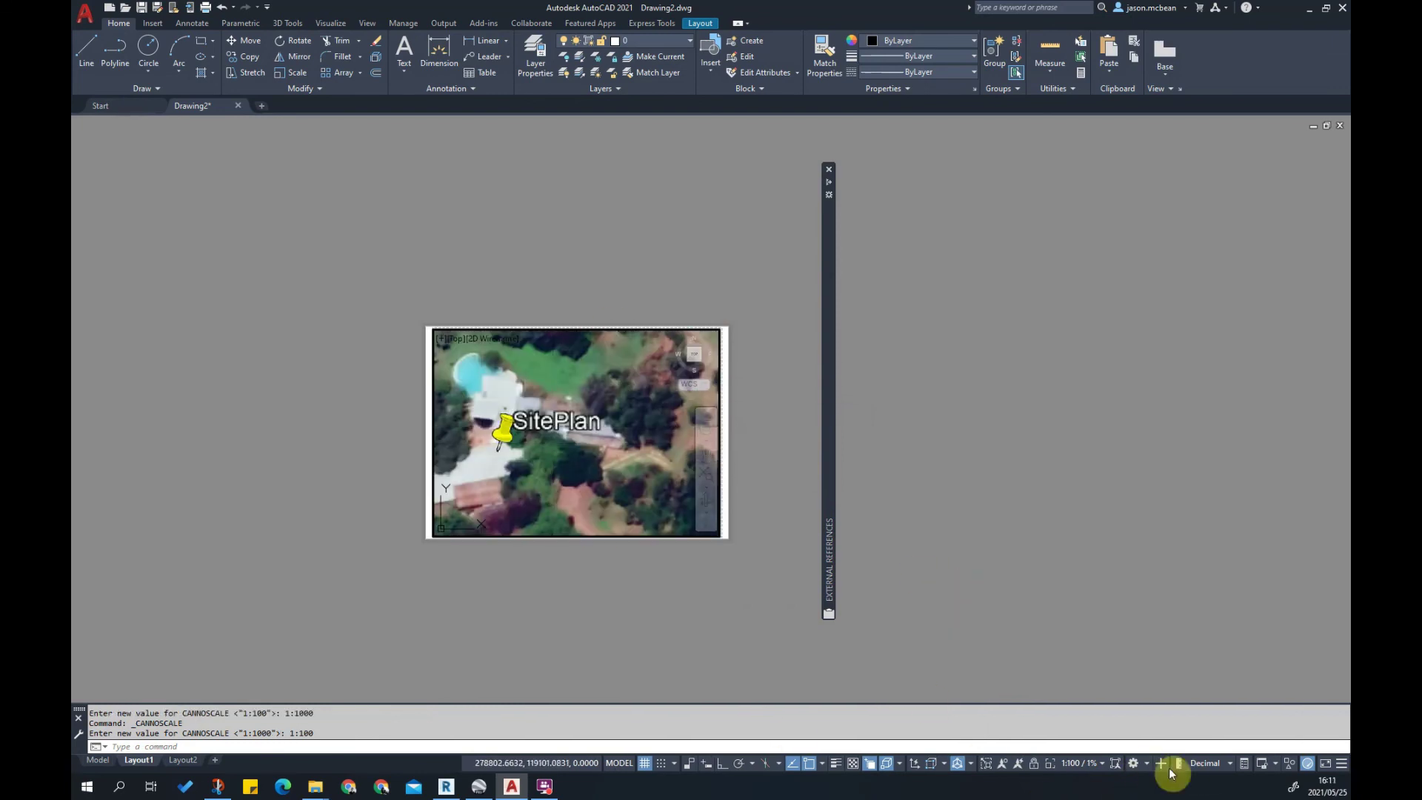
left_click(1081, 763)
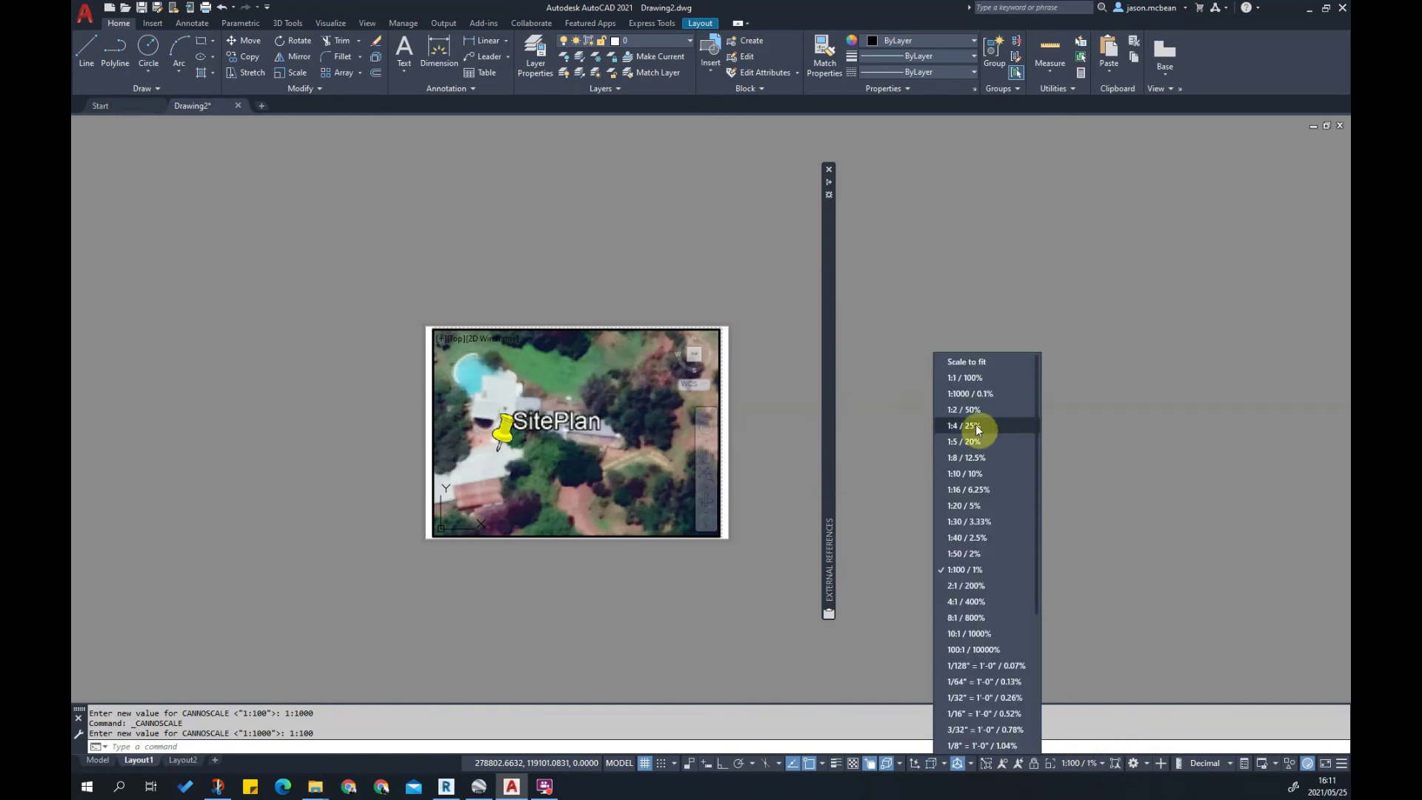
left_click(976, 398)
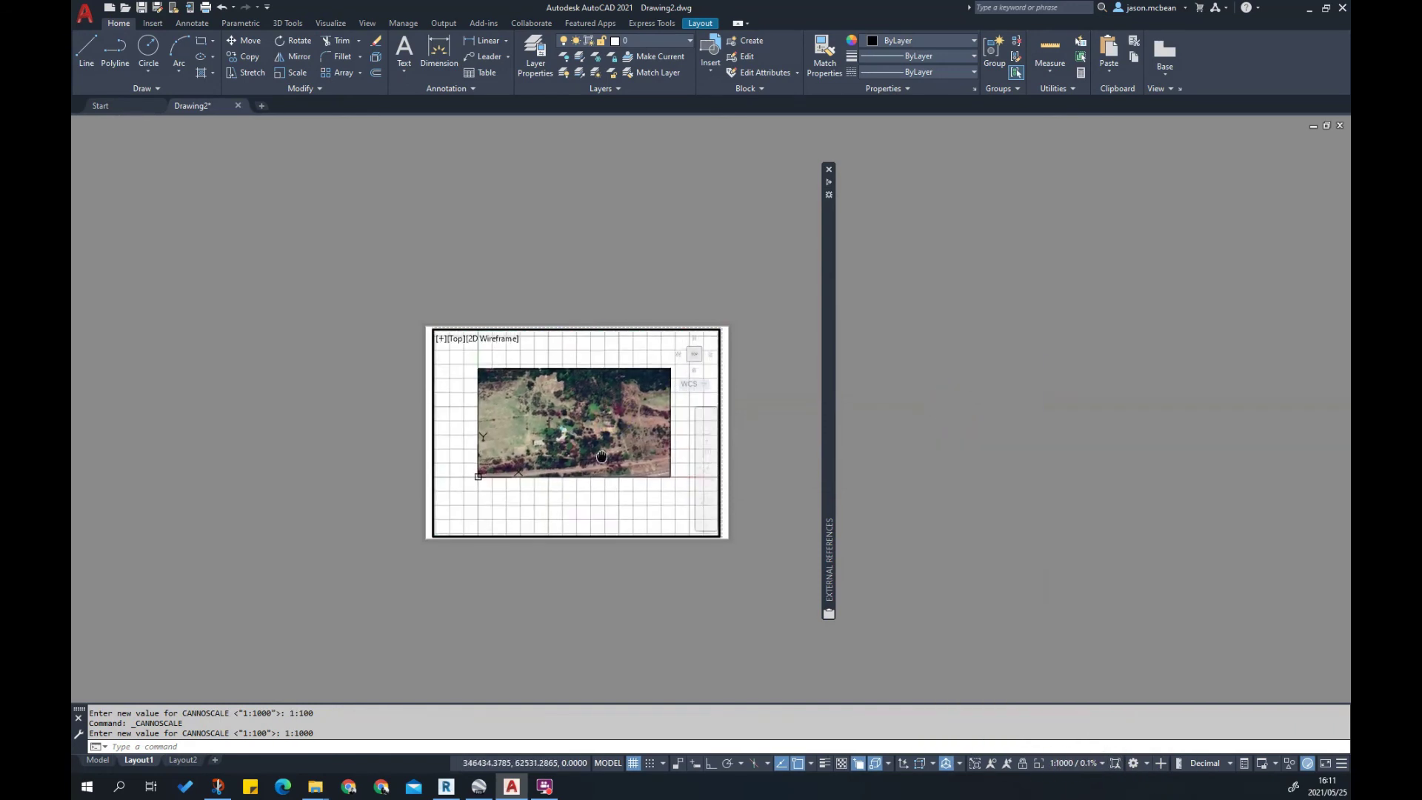
Return to paper space, switch between the Model and Layout1 tabs, then reactivate the viewport
double_click(741, 477)
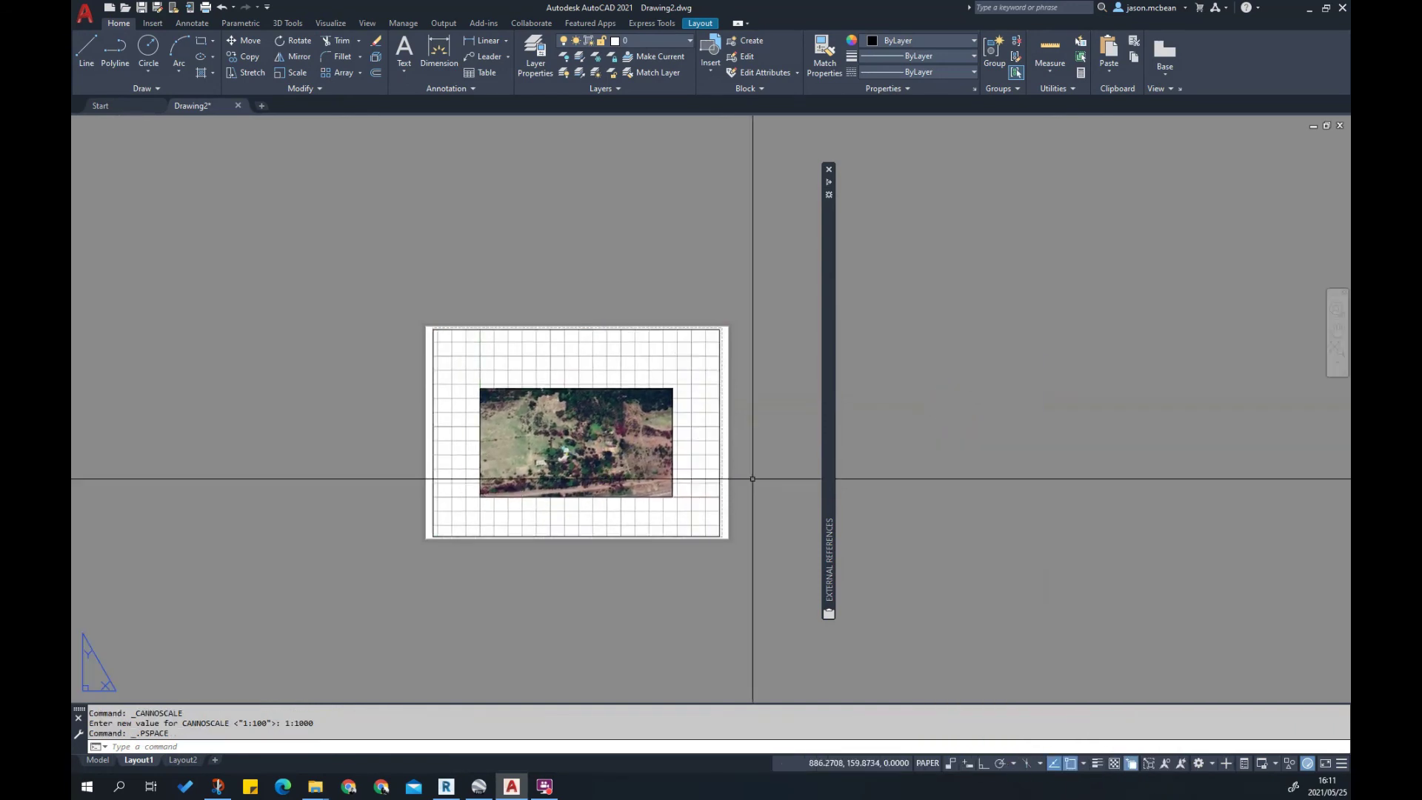
left_click(97, 761)
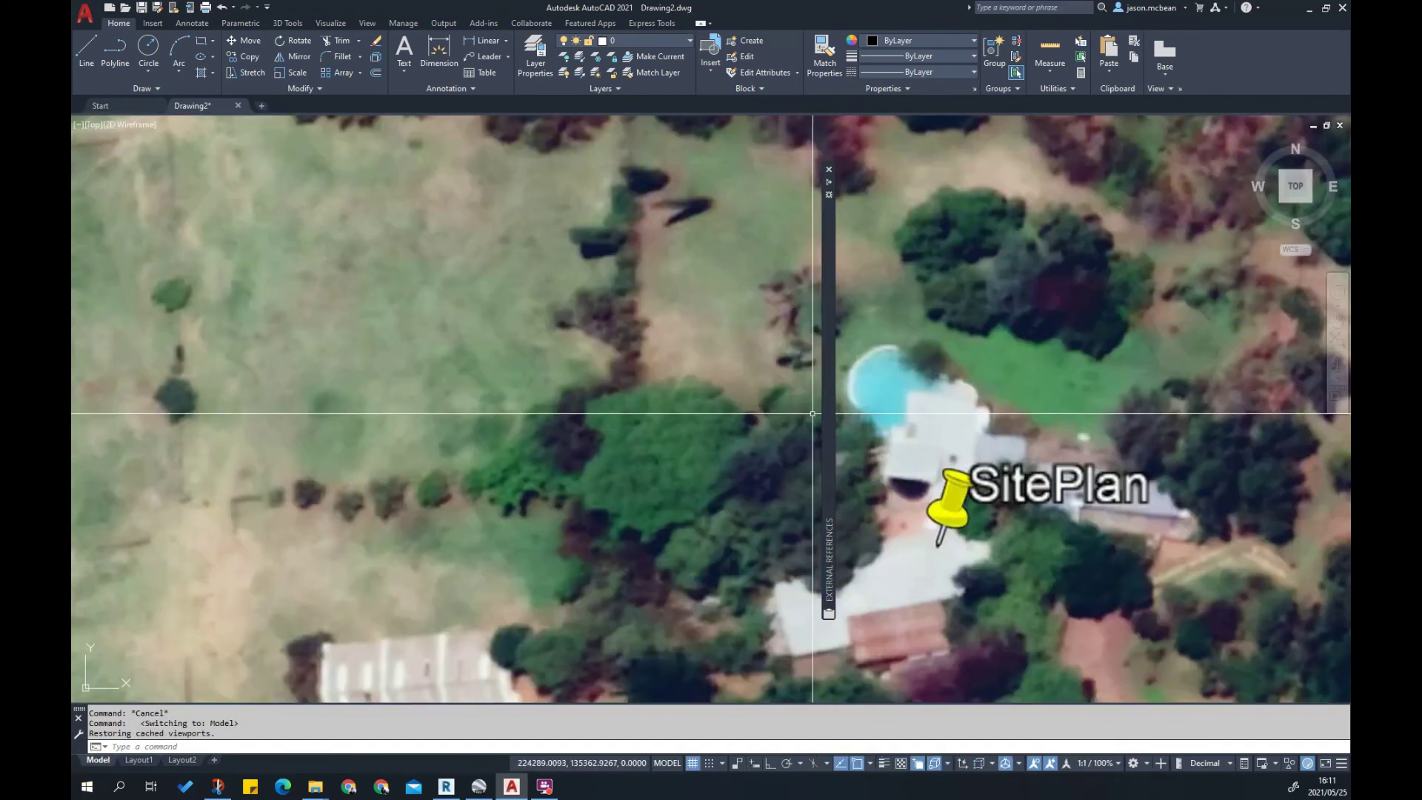
left_click(103, 761)
left_click(139, 761)
double_click(589, 521)
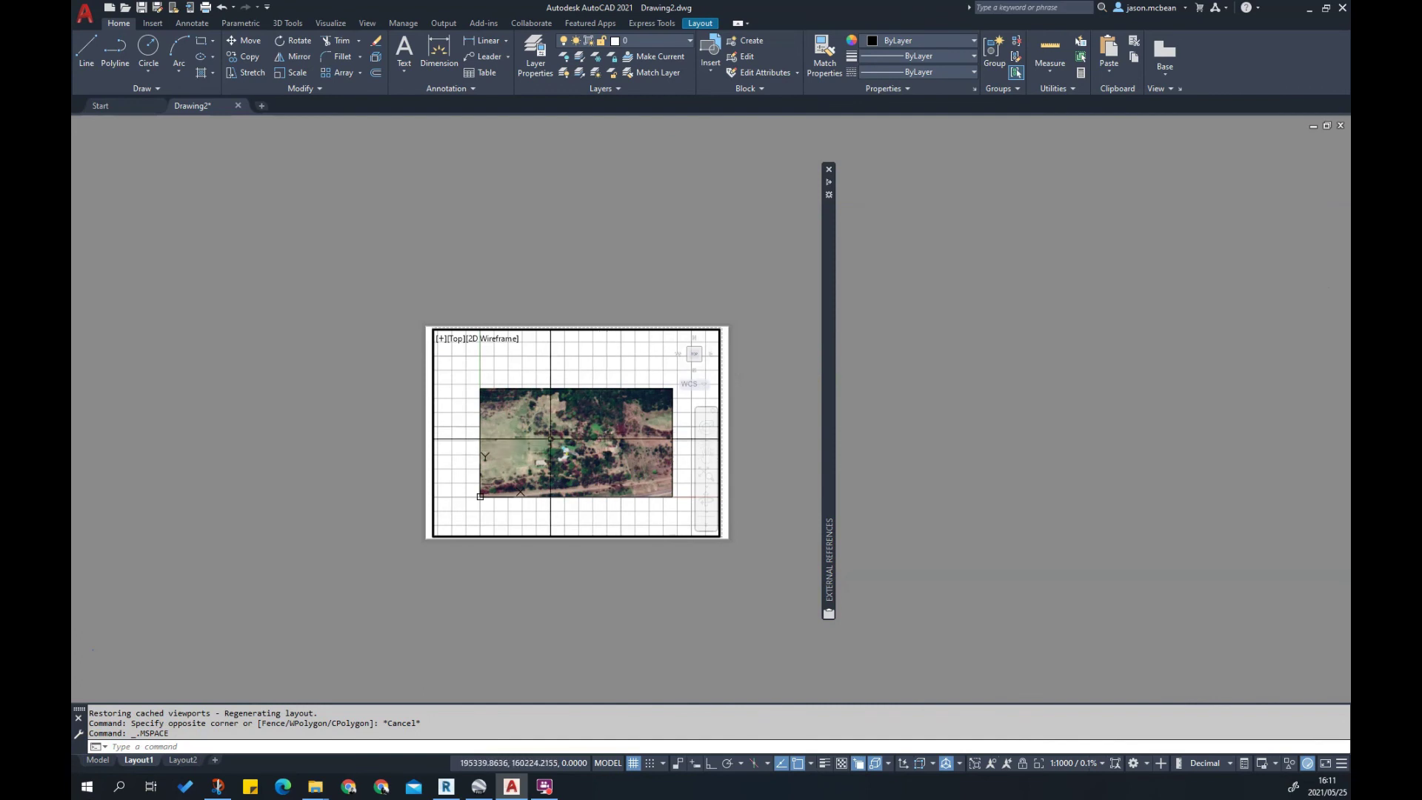
Zoom and pan in the locked viewport to confirm the image stays at 1:1000
scroll(545, 471, "up", 5)
scroll(554, 543, "down", 2)
scroll(554, 542, "up", 4)
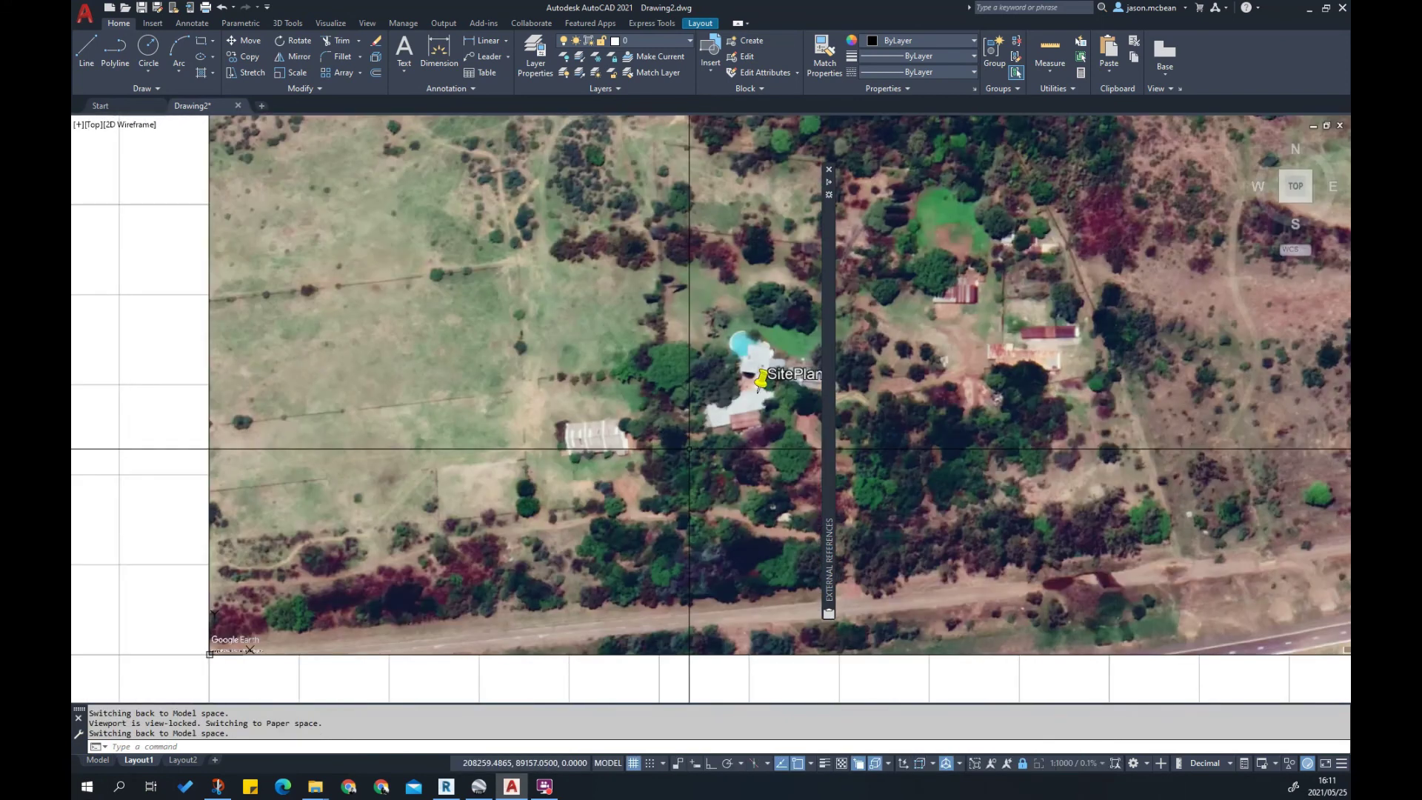
scroll(554, 543, "down", 2)
scroll(554, 543, "up", 5)
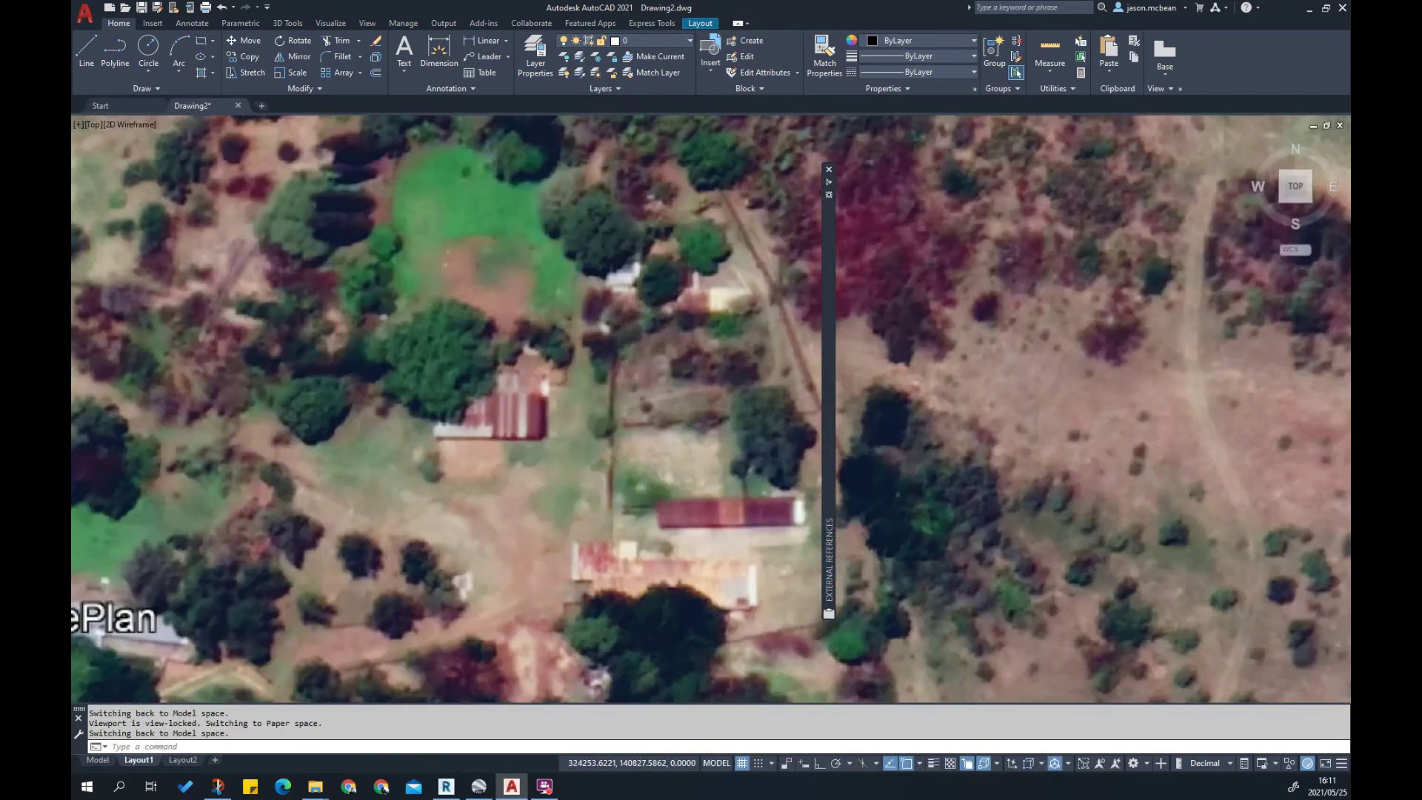
scroll(536, 487, "down", 5)
scroll(469, 474, "up", 2)
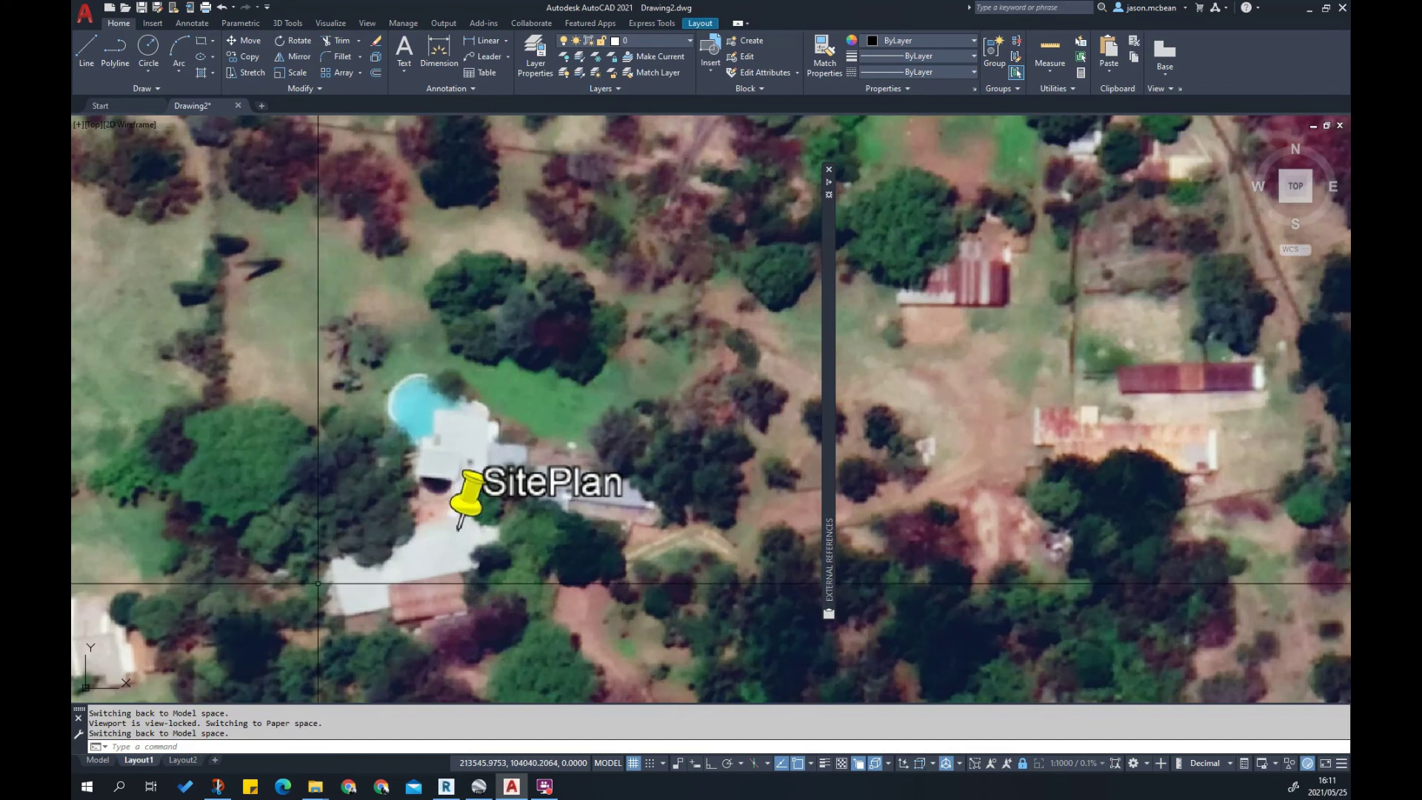
scroll(419, 495, "down", 1)
scroll(419, 496, "down", 5)
scroll(282, 433, "up", 2)
scroll(629, 488, "up", 2)
middle_click_drag(629, 488, 569, 450)
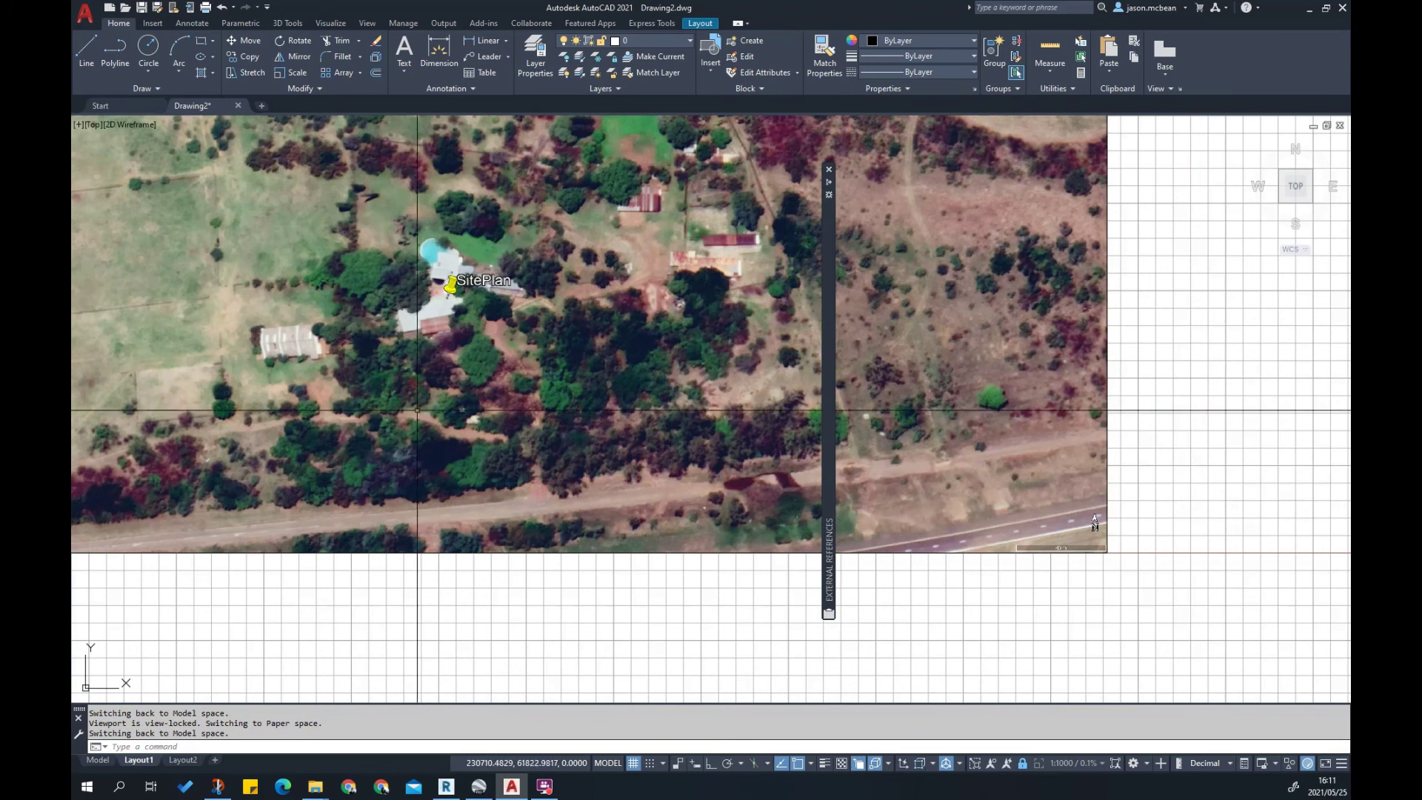
scroll(326, 392, "up", 4)
middle_click_drag(326, 392, 486, 425)
scroll(524, 459, "down", 5)
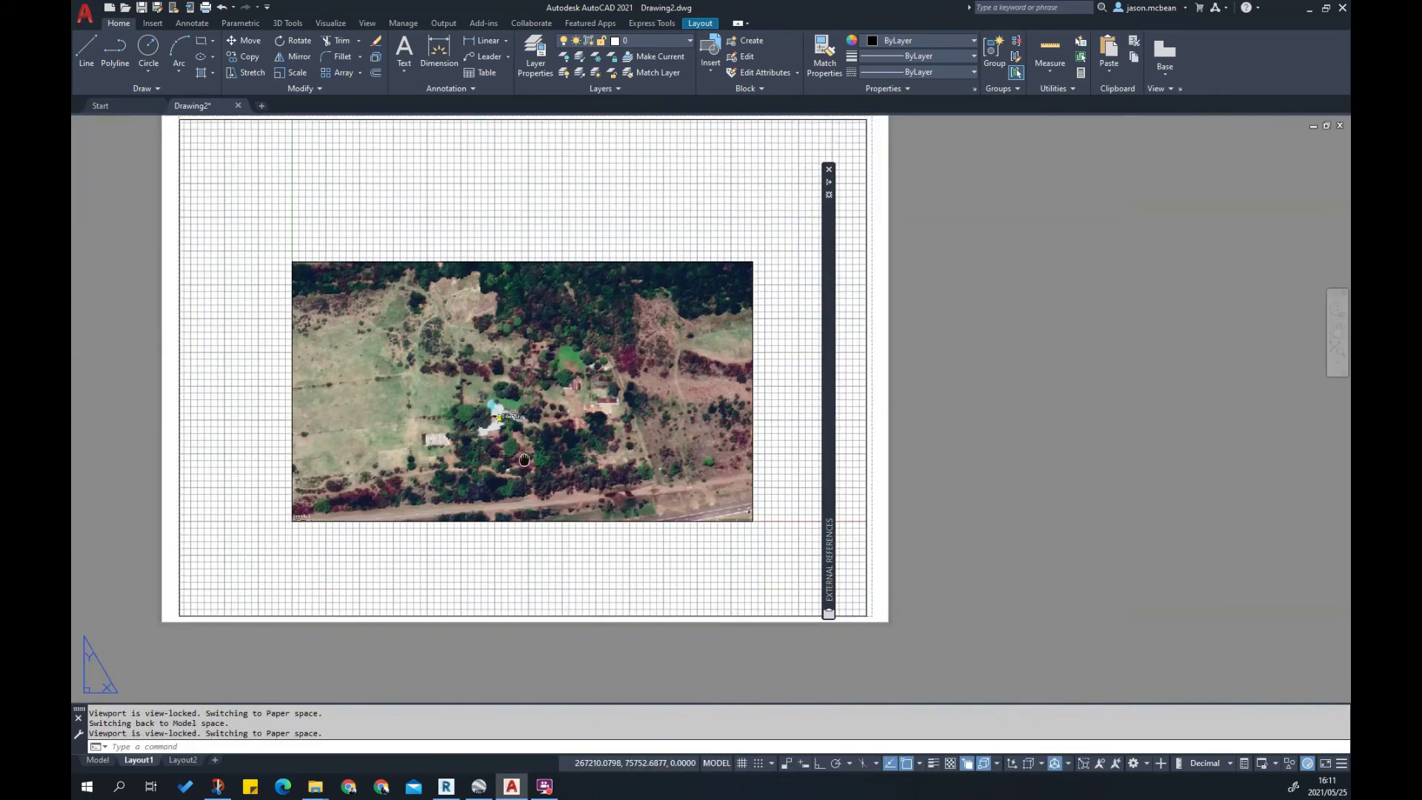
scroll(560, 488, "down", 3)
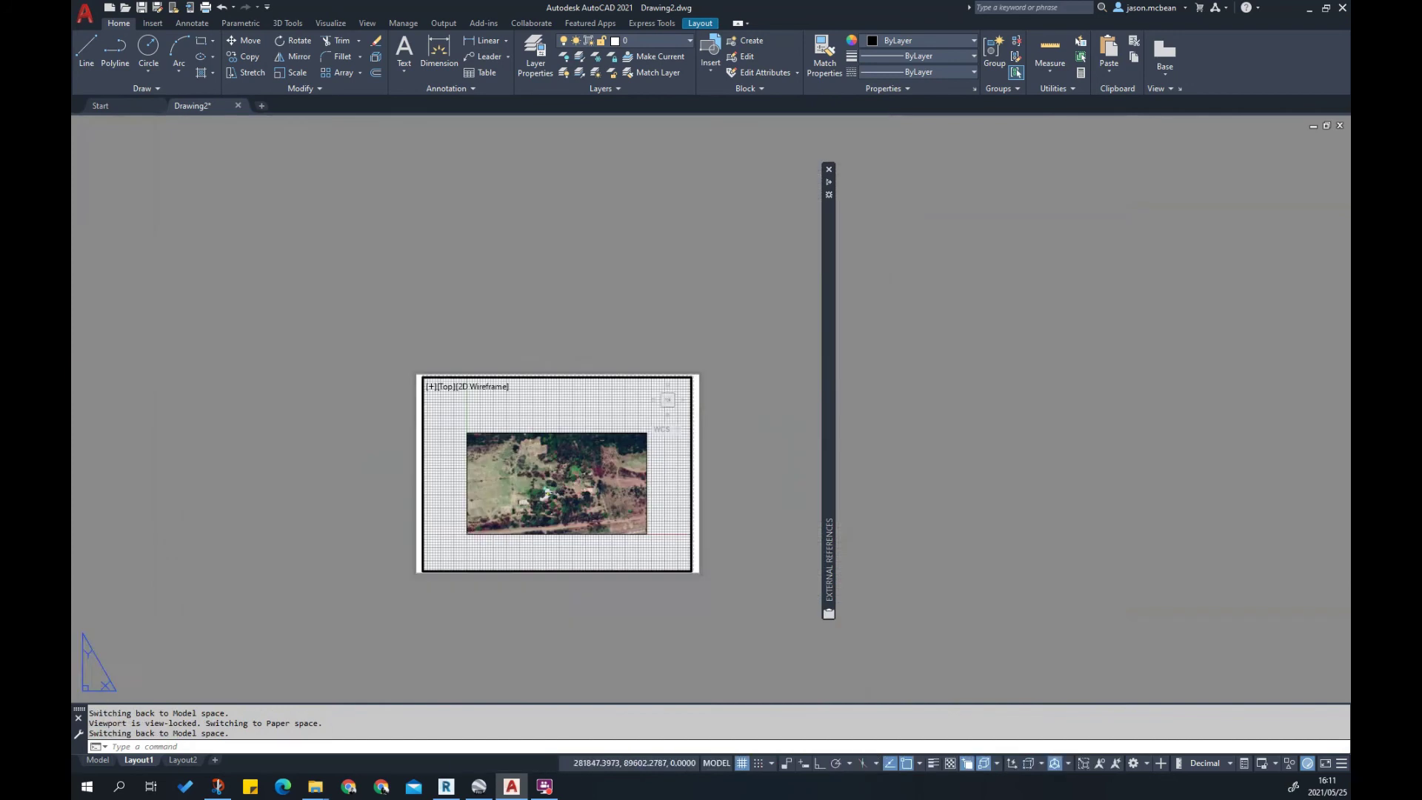
scroll(560, 489, "up", 4)
middle_click_drag(561, 465, 556, 428)
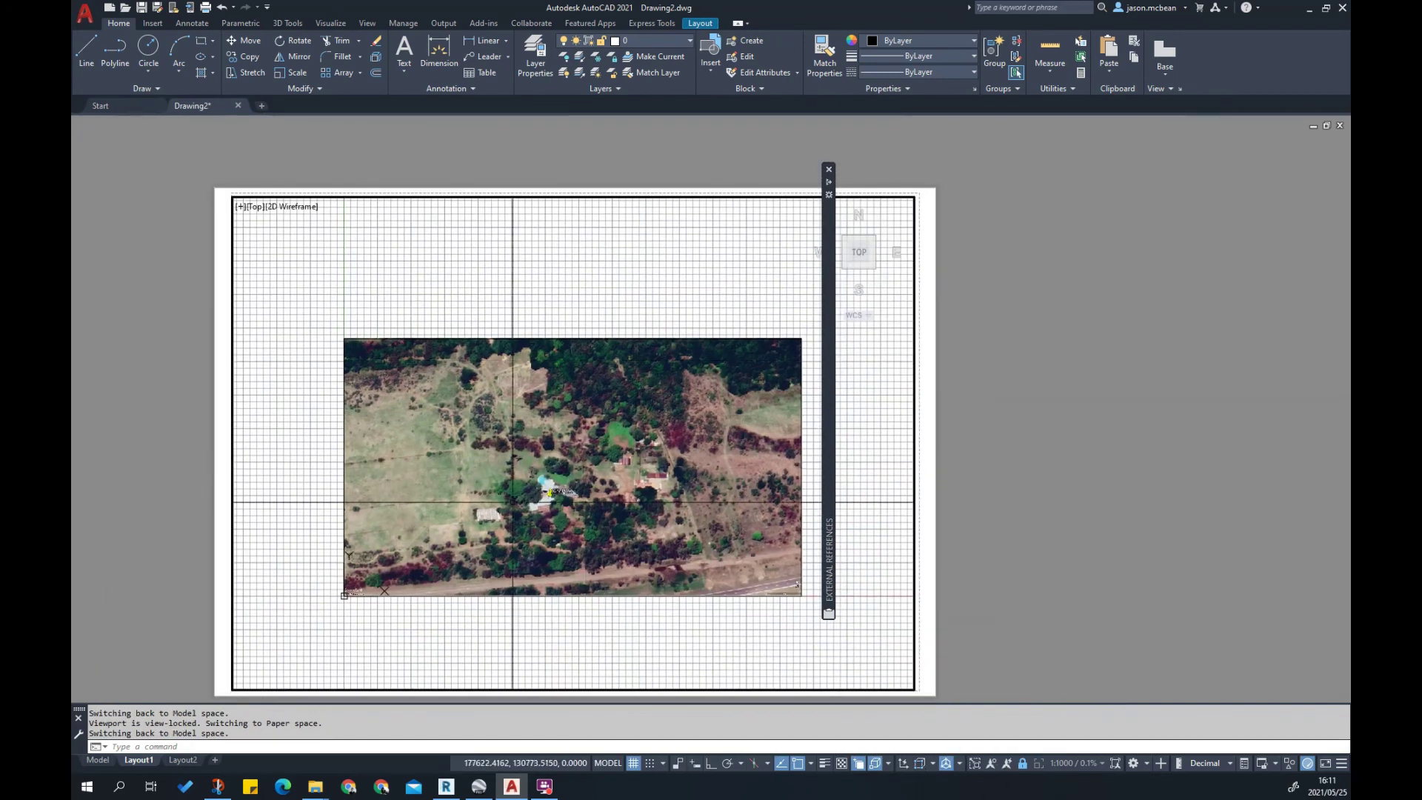
scroll(557, 394, "up", 4)
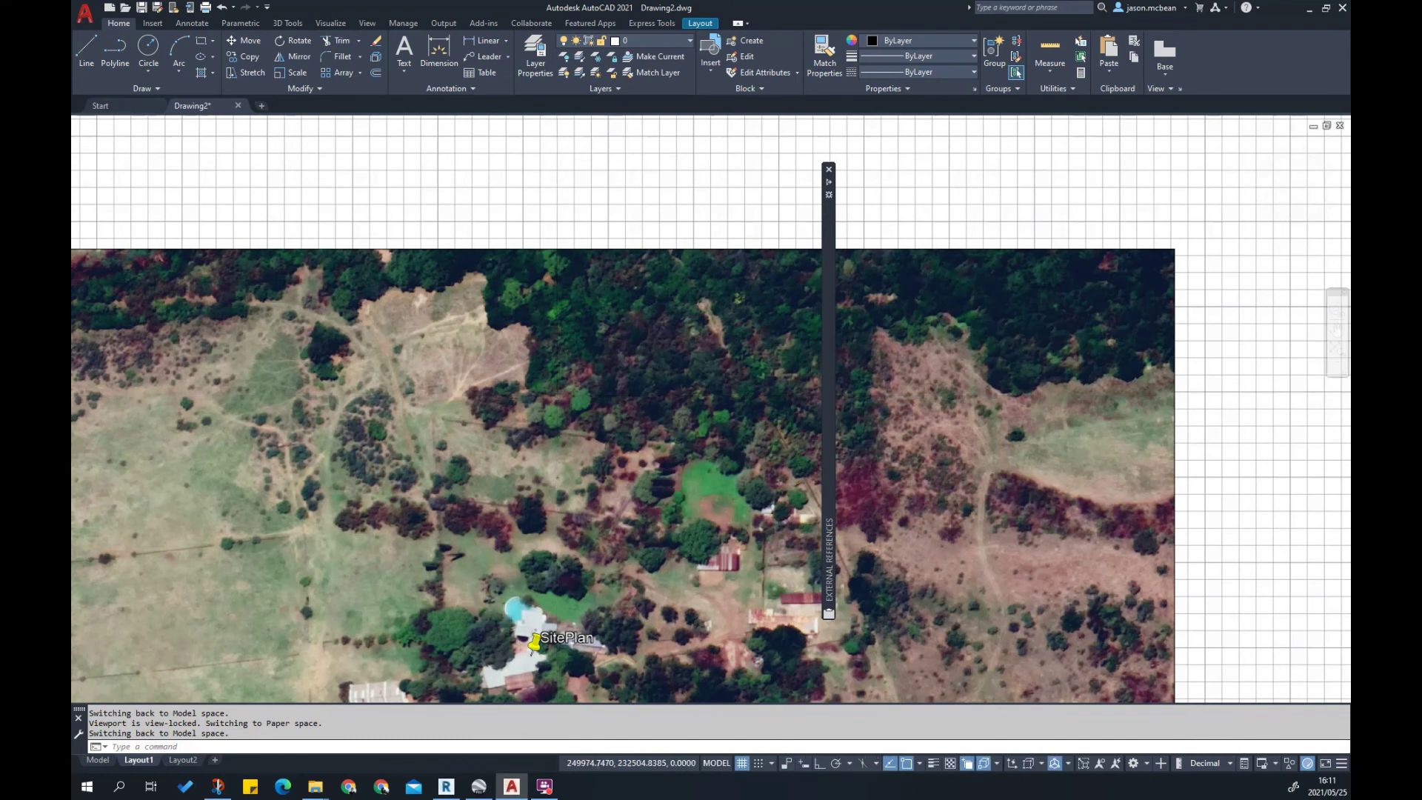
scroll(557, 396, "down", 5)
middle_click_drag(209, 633, 274, 531)
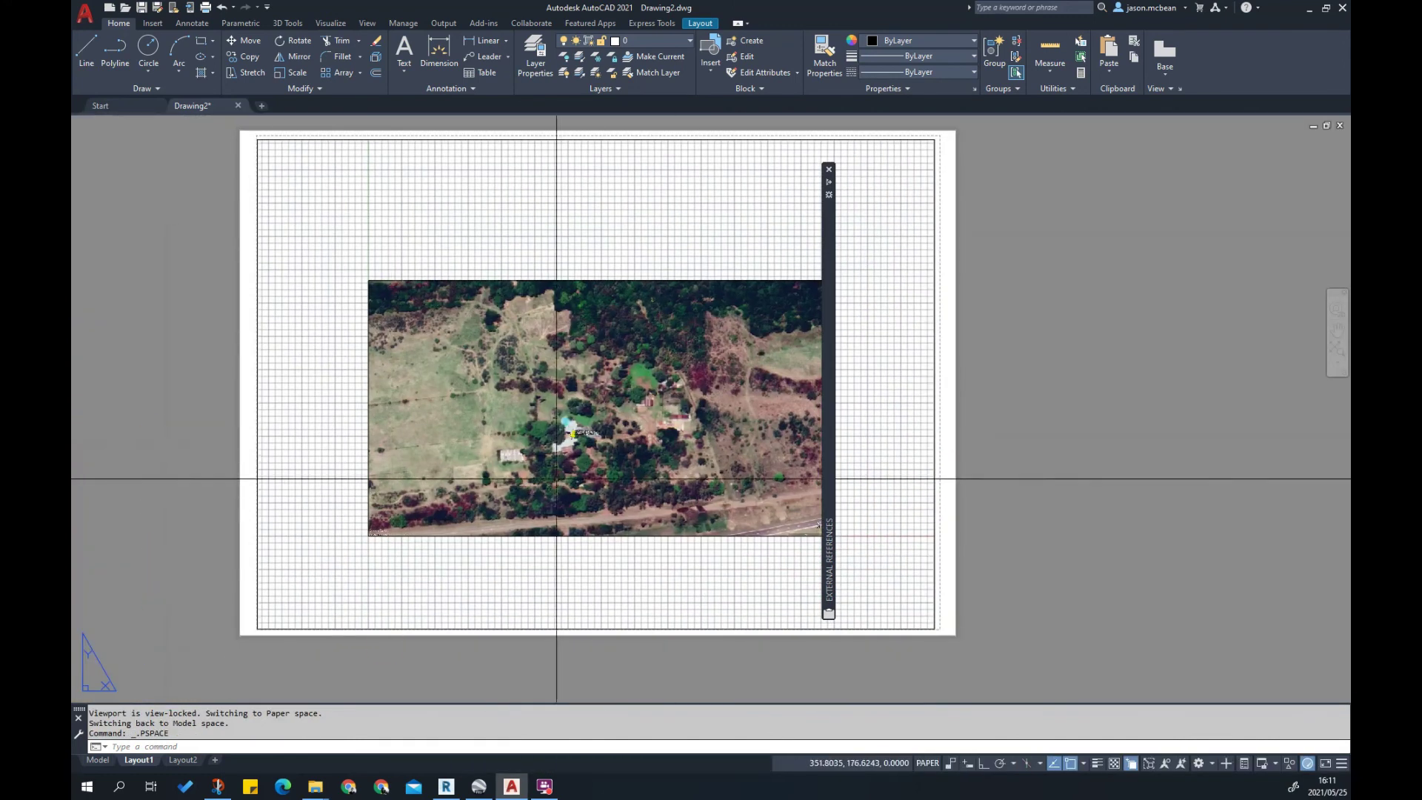
left_click(99, 759)
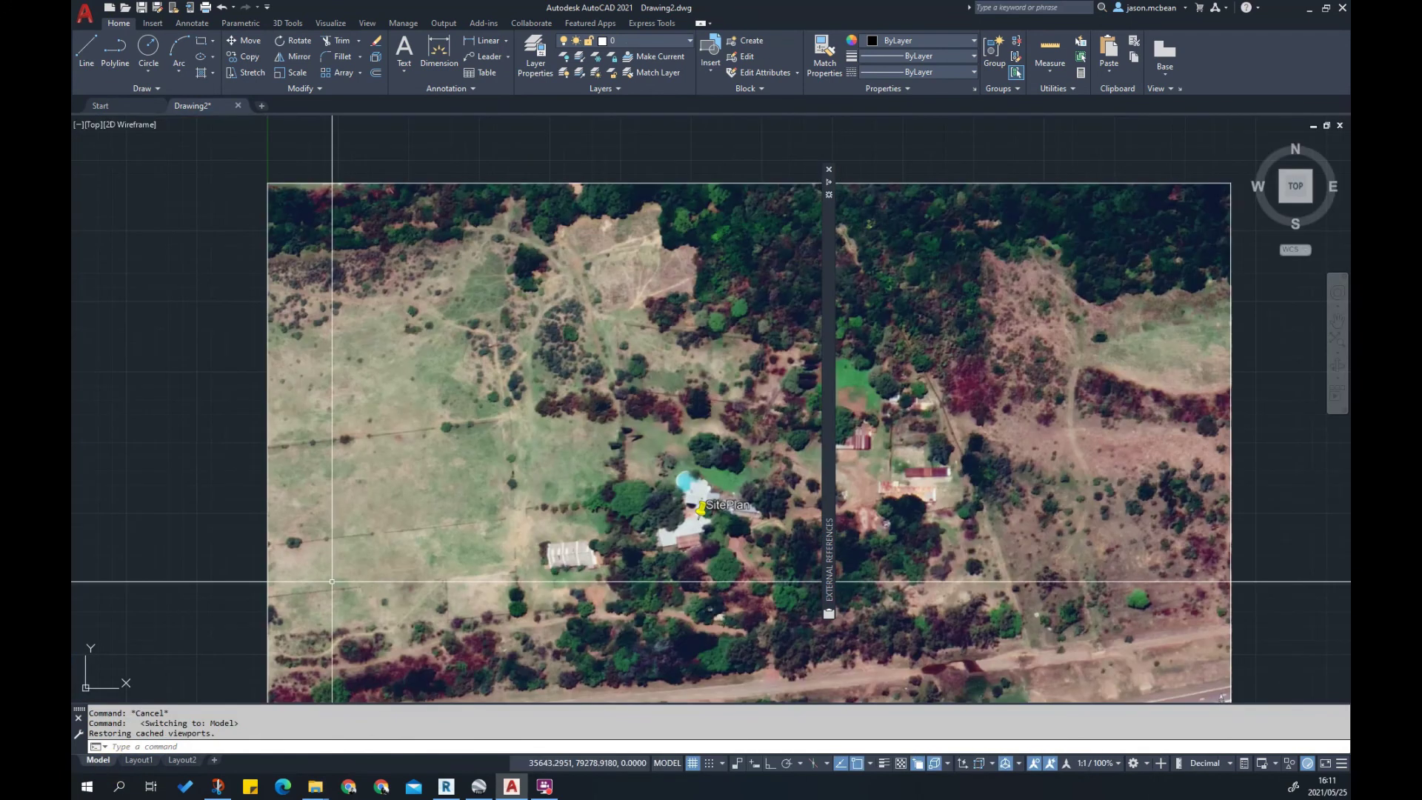
middle_click_drag(640, 488, 507, 462)
mouse_move(826, 429)
right_click(886, 245)
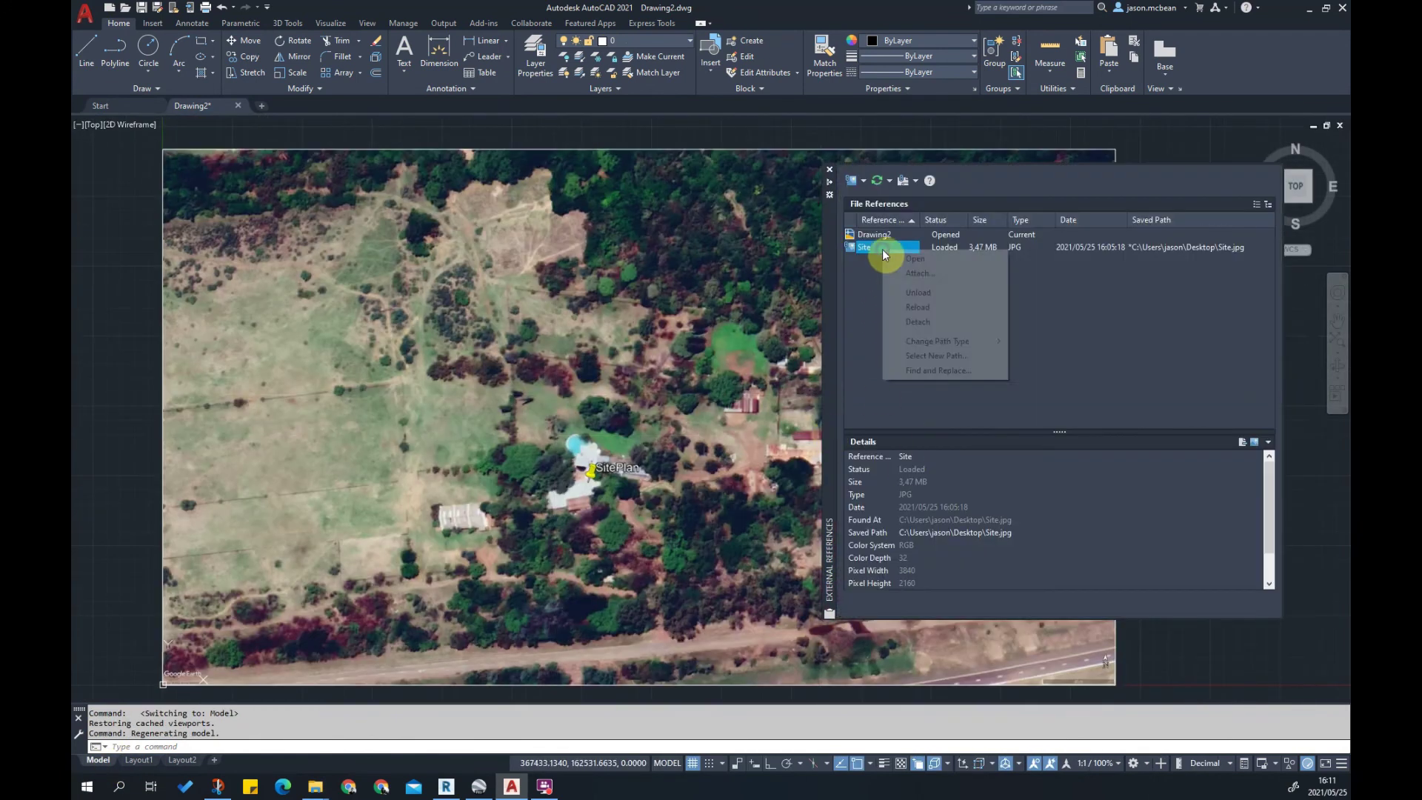
left_click(936, 294)
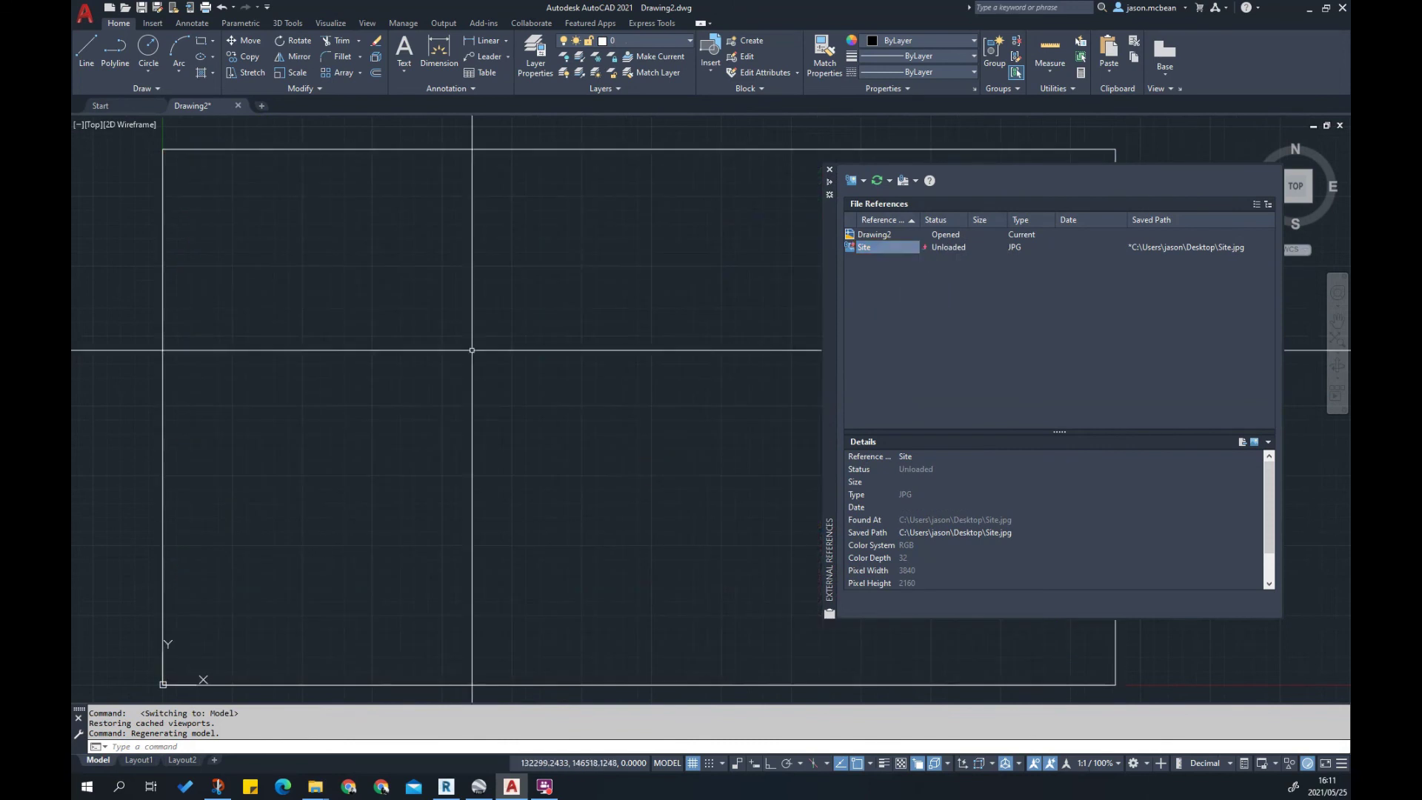
right_click(874, 246)
left_click(916, 310)
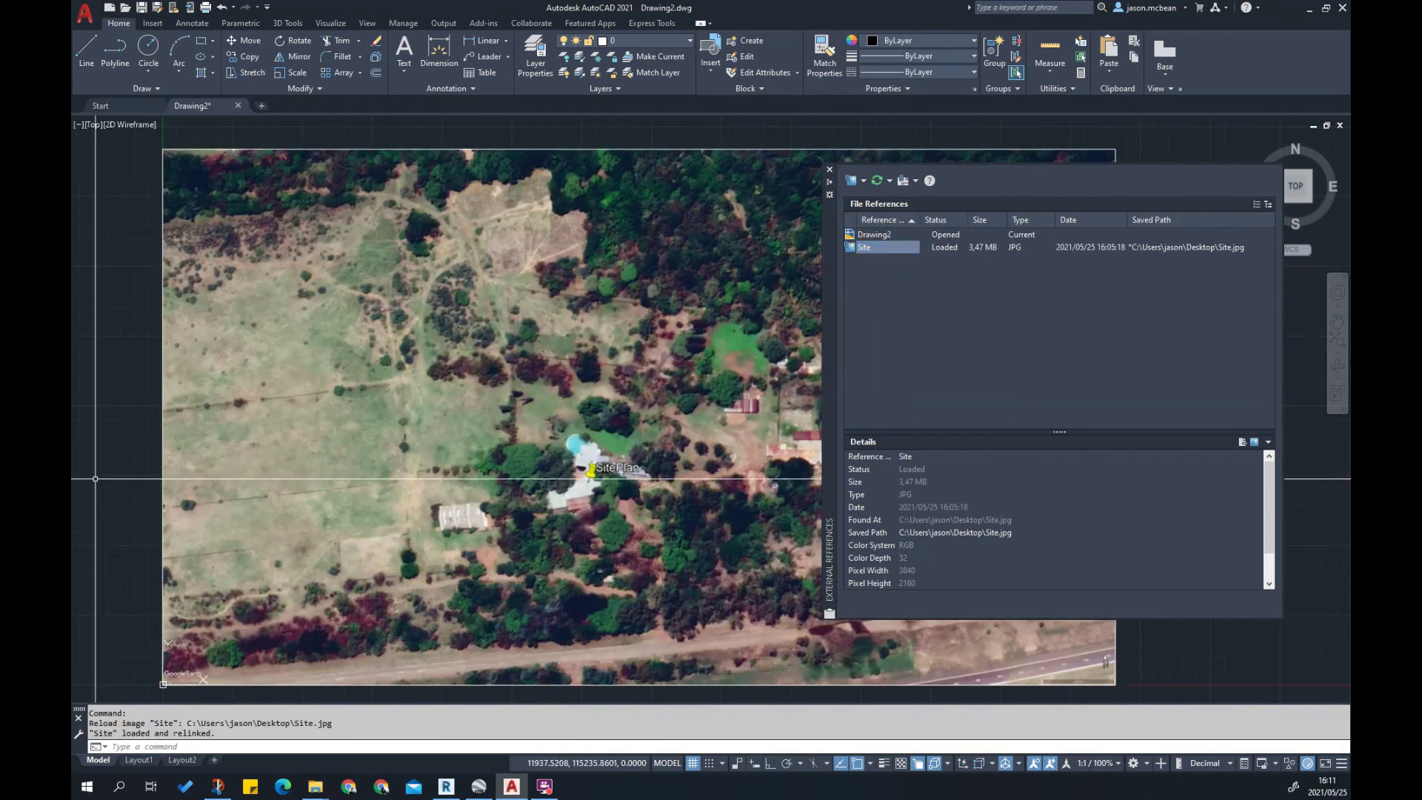
middle_click_drag(641, 427, 569, 455)
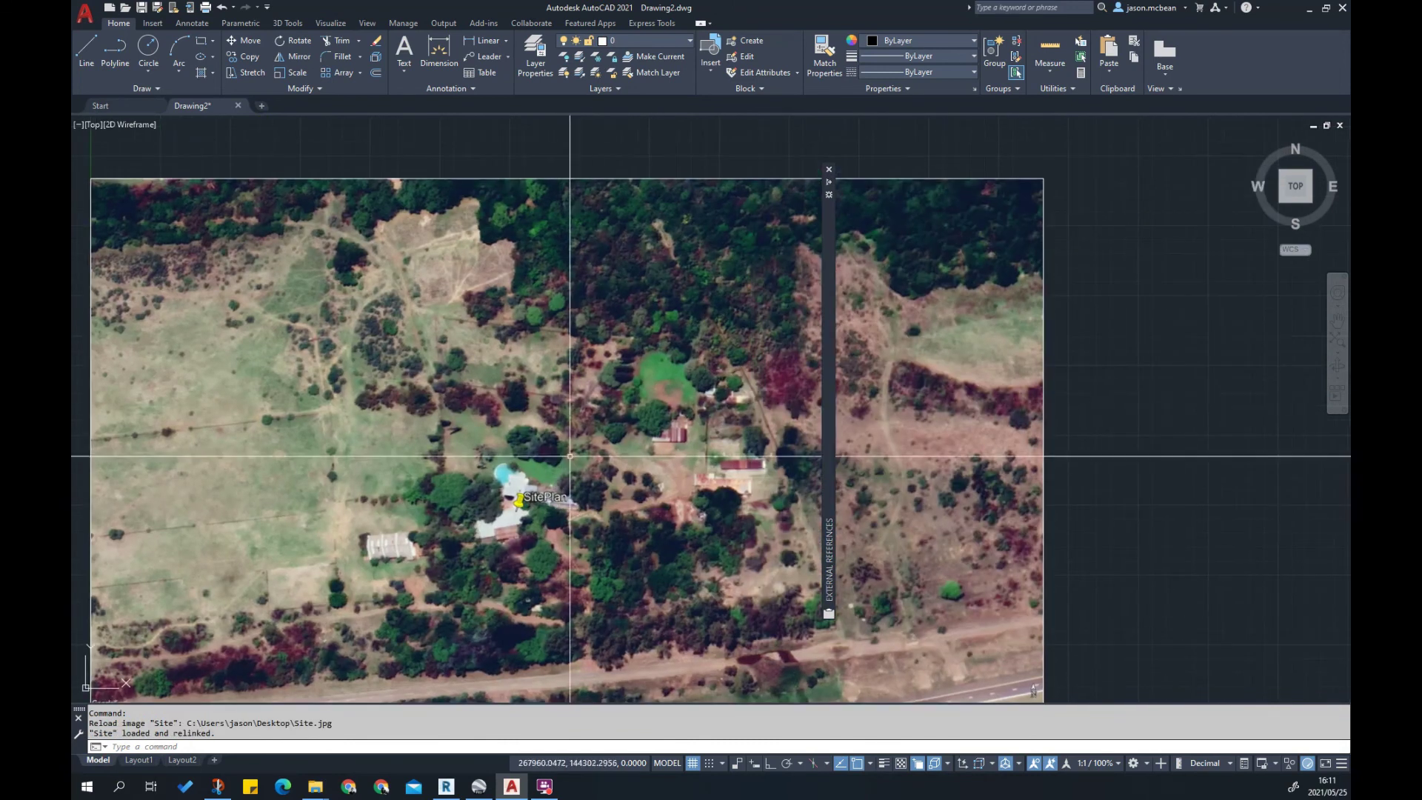
left_click(597, 40)
left_click(567, 73)
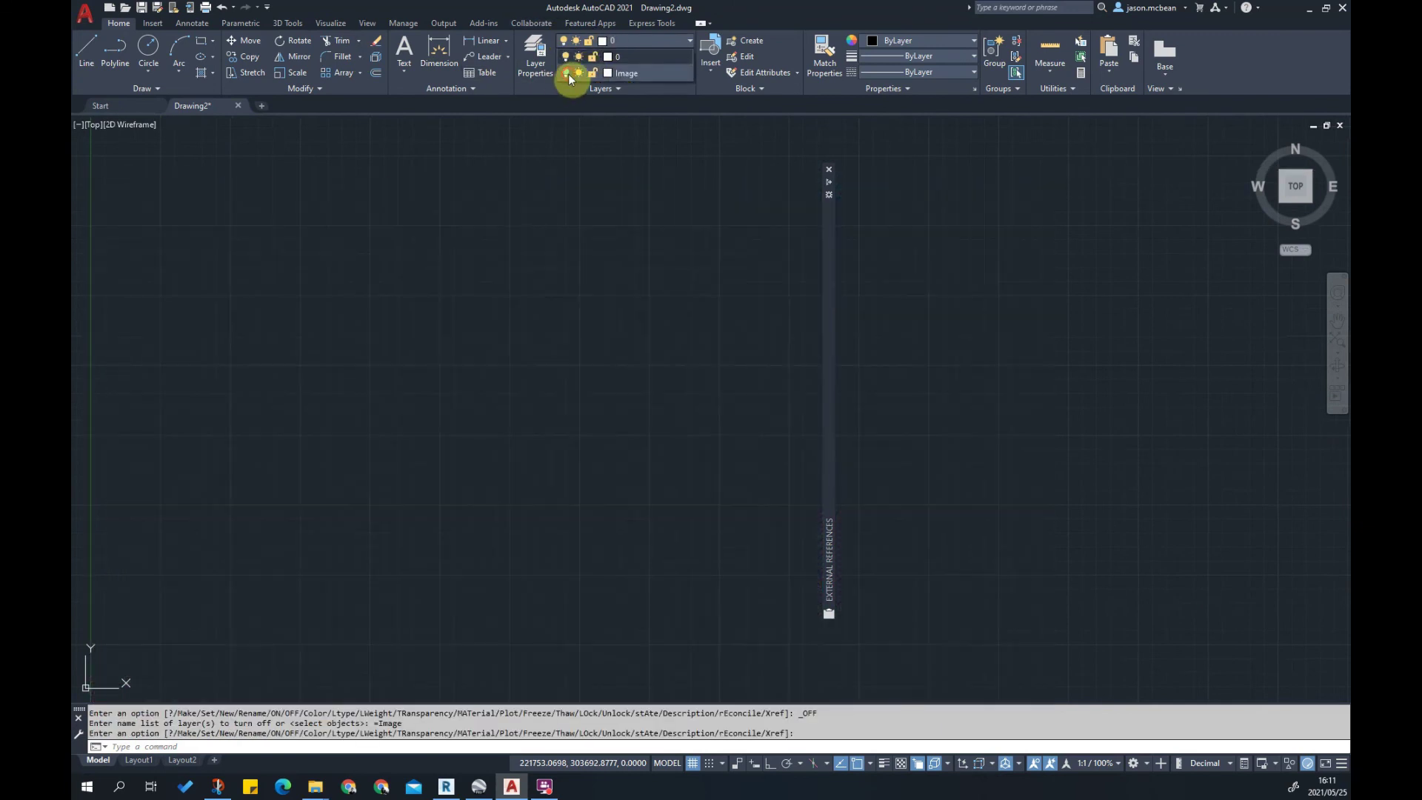
left_click(567, 73)
scroll(614, 425, "down", 5)
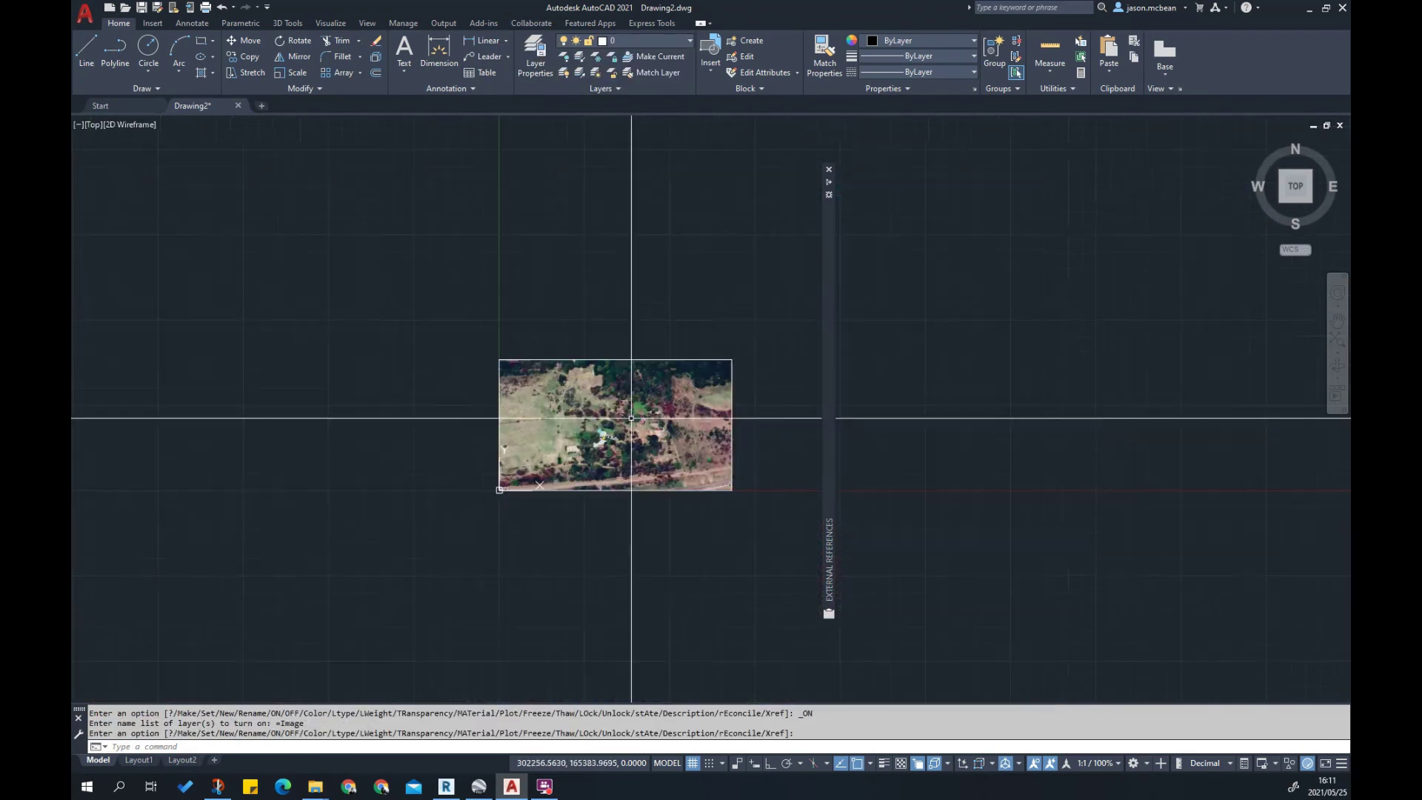
scroll(664, 435, "up", 5)
scroll(591, 445, "down", 4)
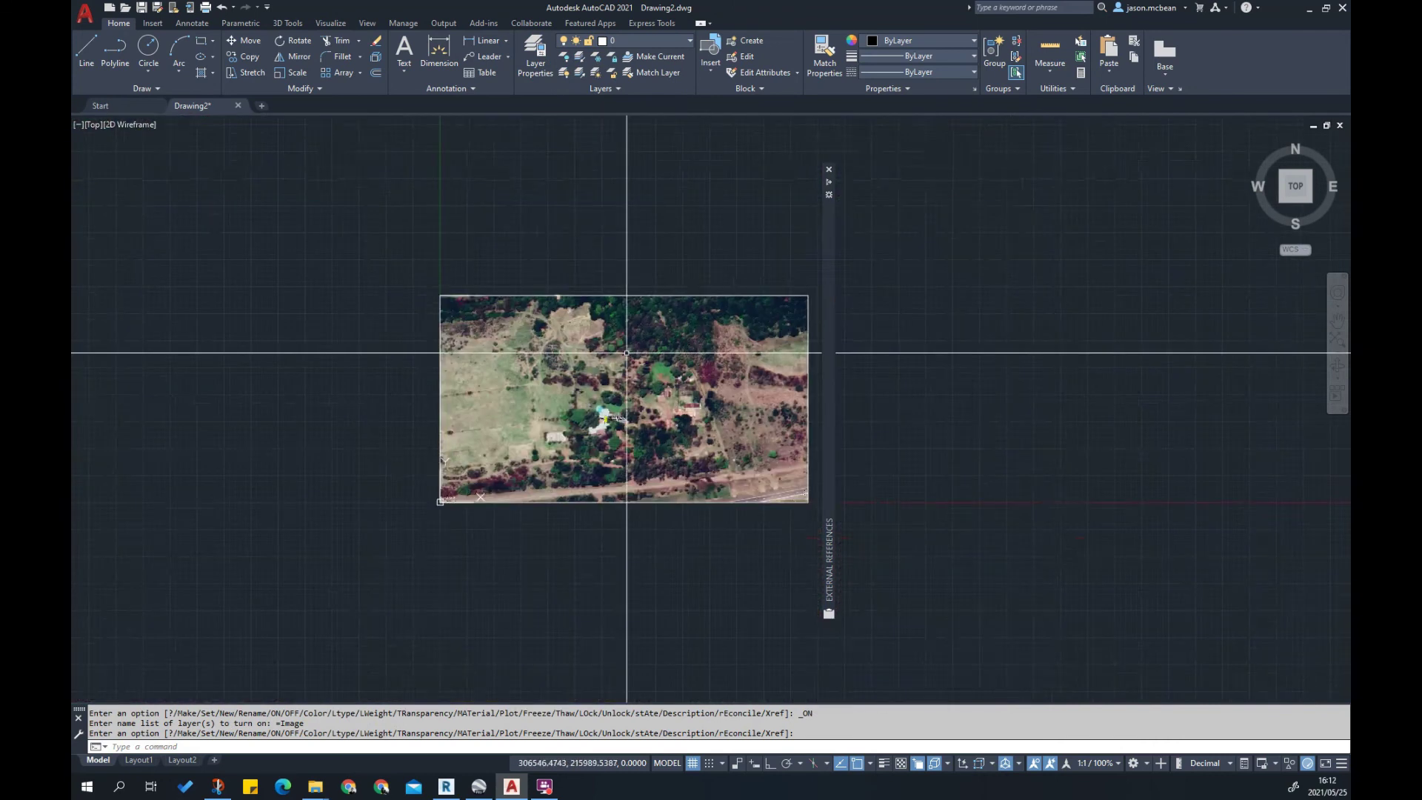
middle_click_drag(612, 308, 531, 343)
Select the aerial image and set its Fade slider to 20 on the Image tab
left_click(469, 349)
left_click_drag(84, 74, 97, 74)
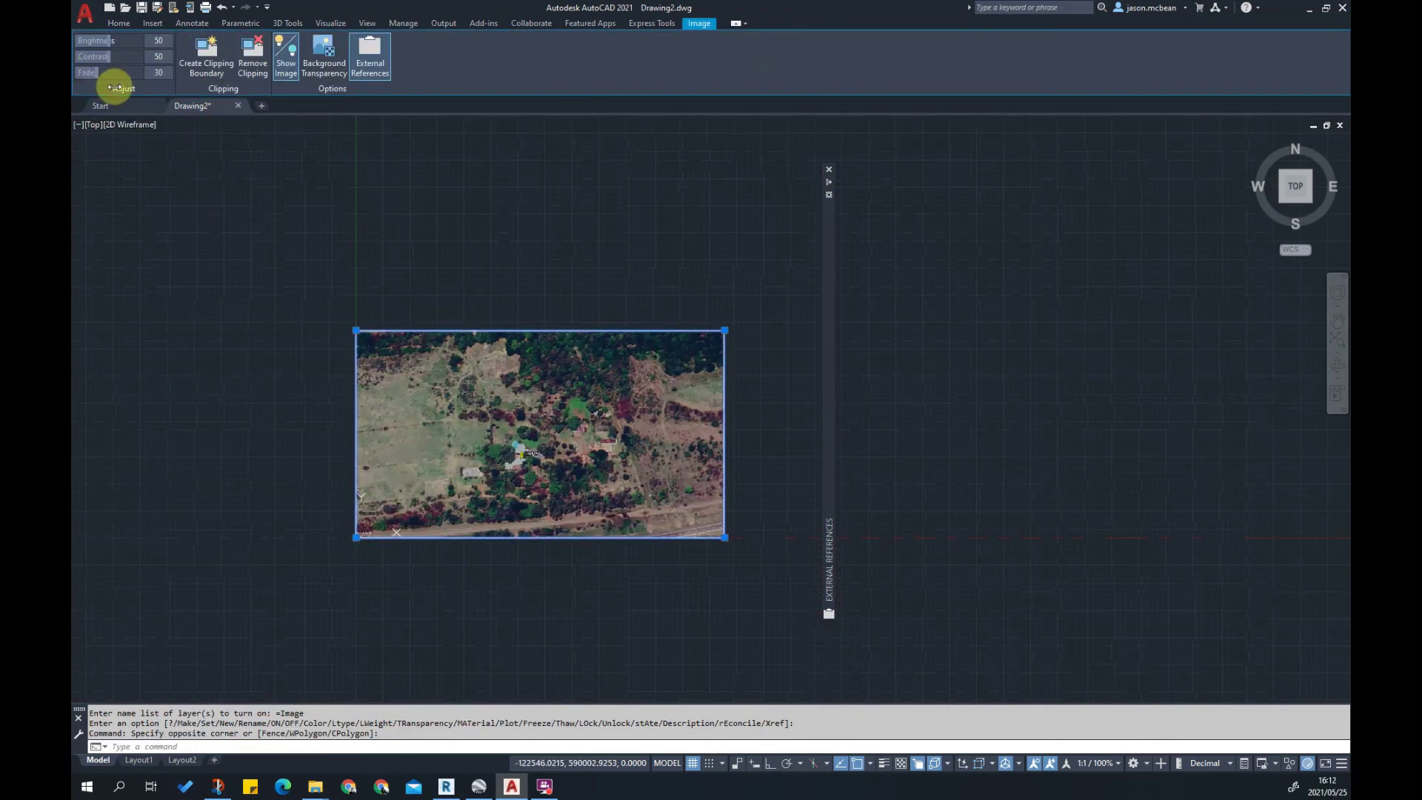
scroll(440, 477, "up", 8)
scroll(540, 572, "down", 4)
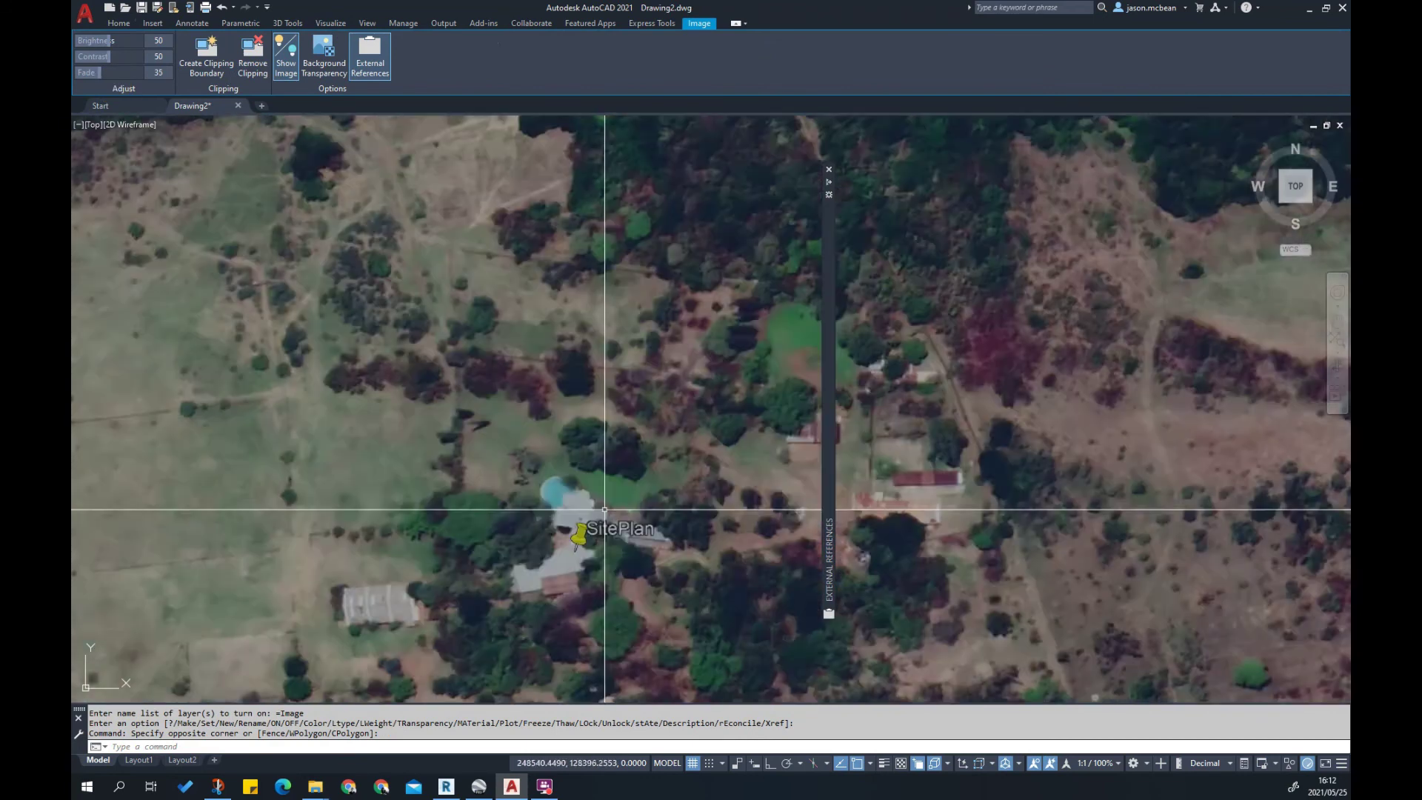
mouse_move(99, 73)
left_mouse_down()
mouse_move(75, 74)
mouse_move(123, 79)
mouse_move(92, 72)
left_mouse_up()
Zoom to extents to show the whole faded image, then deselect it
middle_click_drag(655, 447, 588, 354)
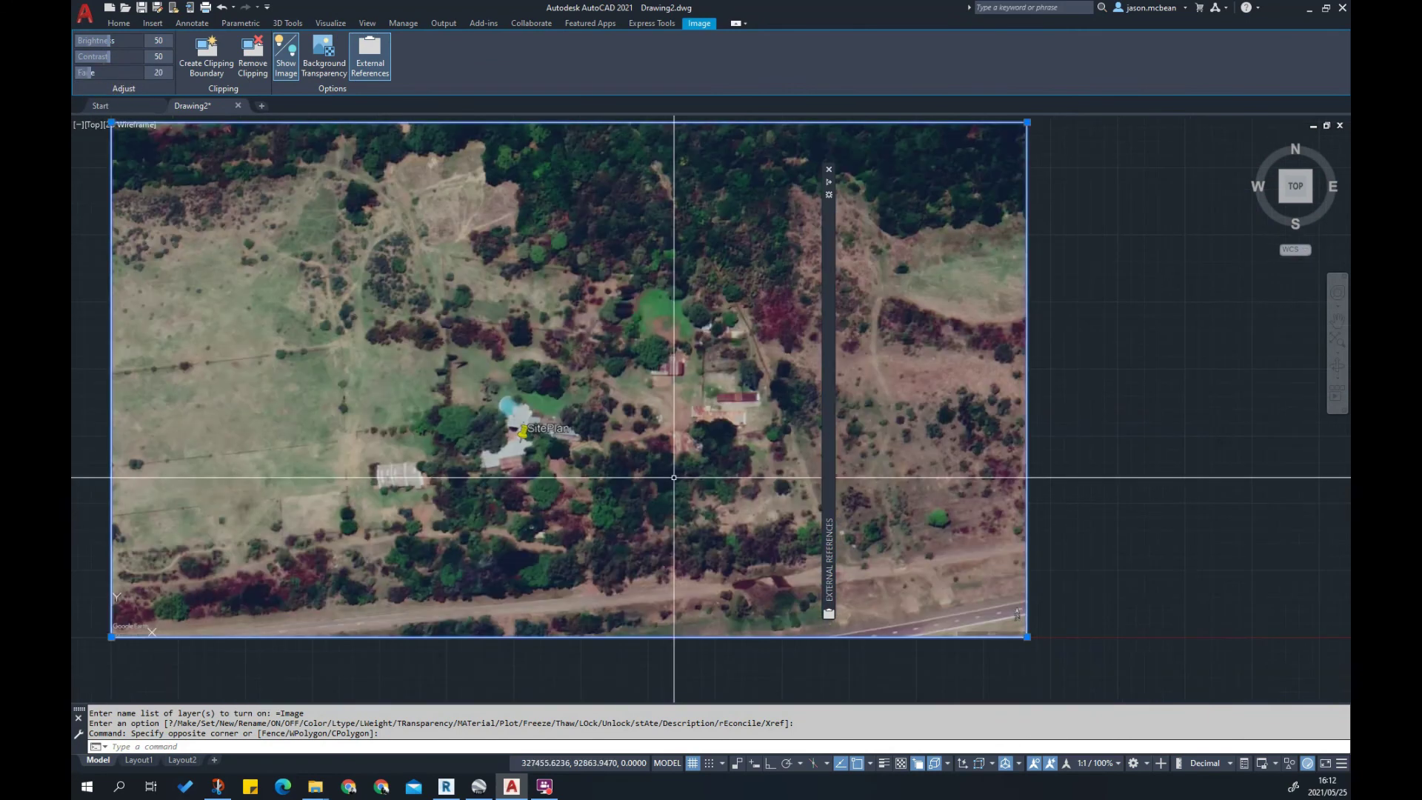
scroll(470, 349, "up", 2)
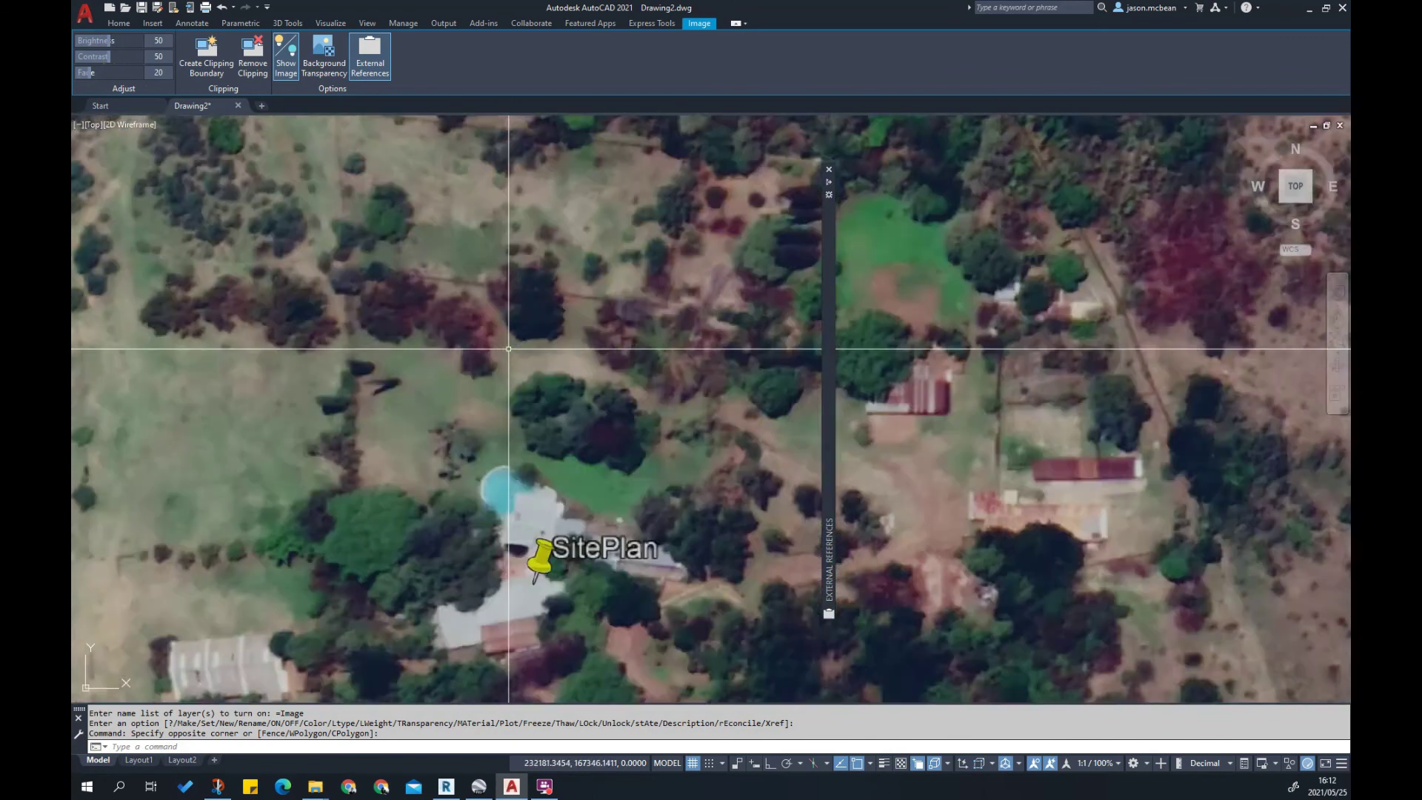
scroll(545, 409, "down", 6)
middle_click(545, 409)
middle_click(545, 409)
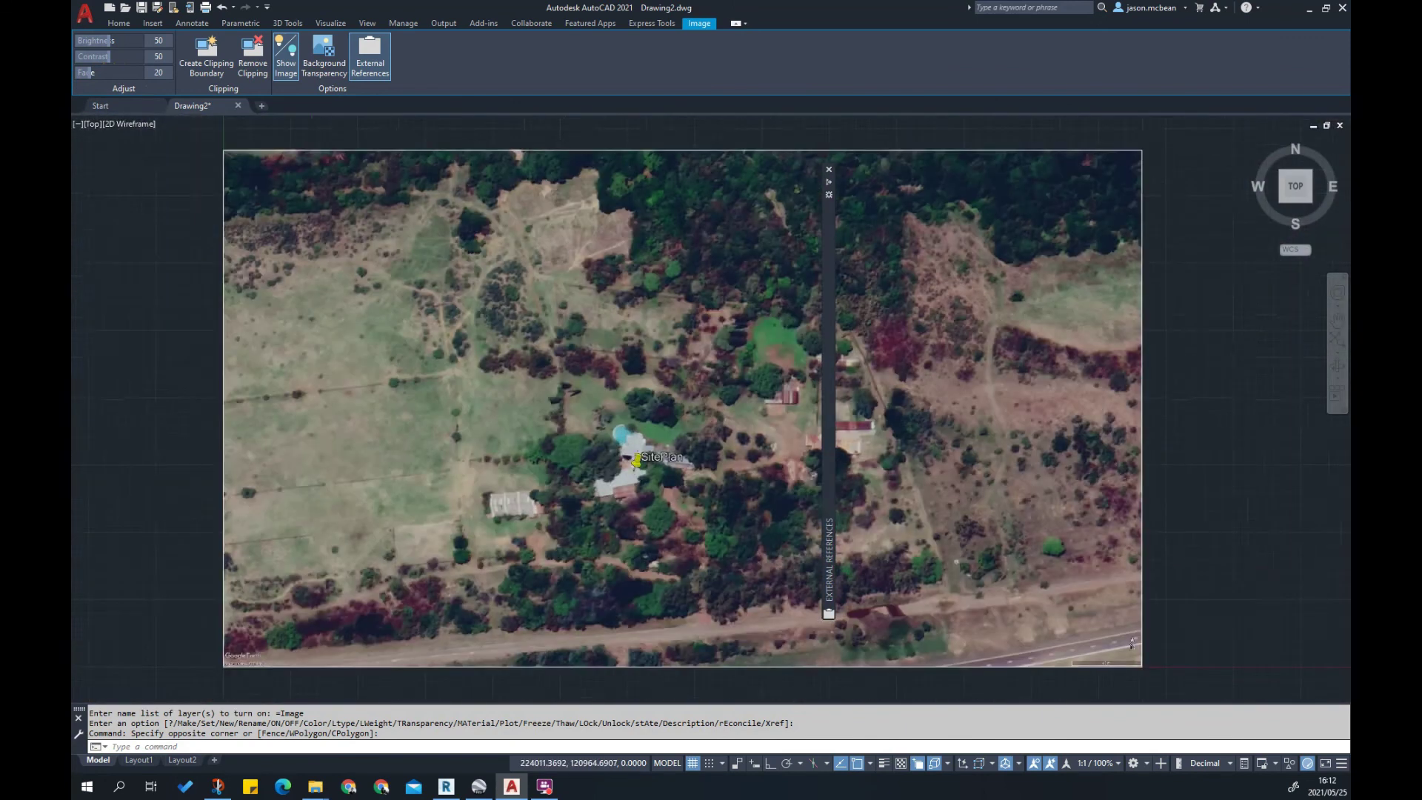
key("Escape")
middle_click_drag(558, 437, 396, 460)
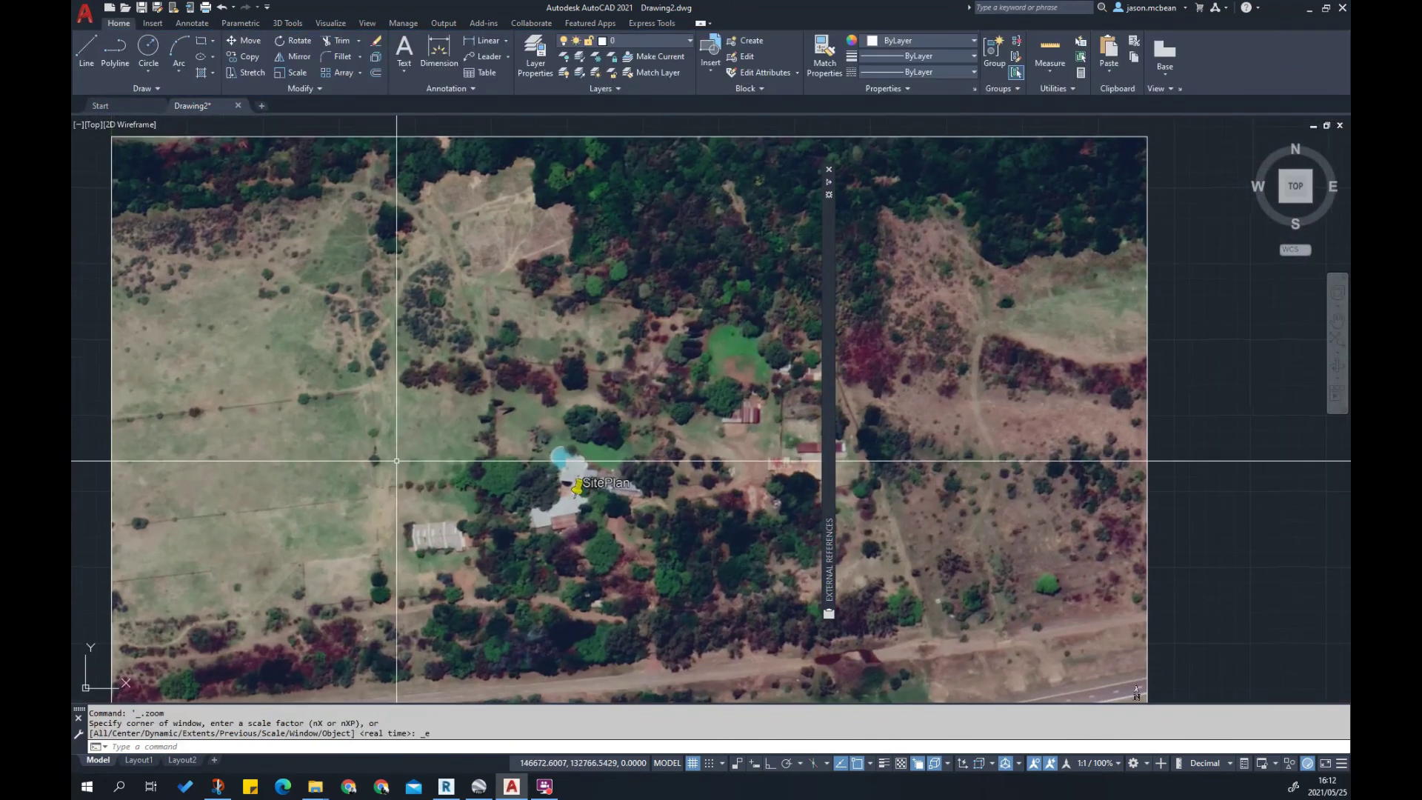